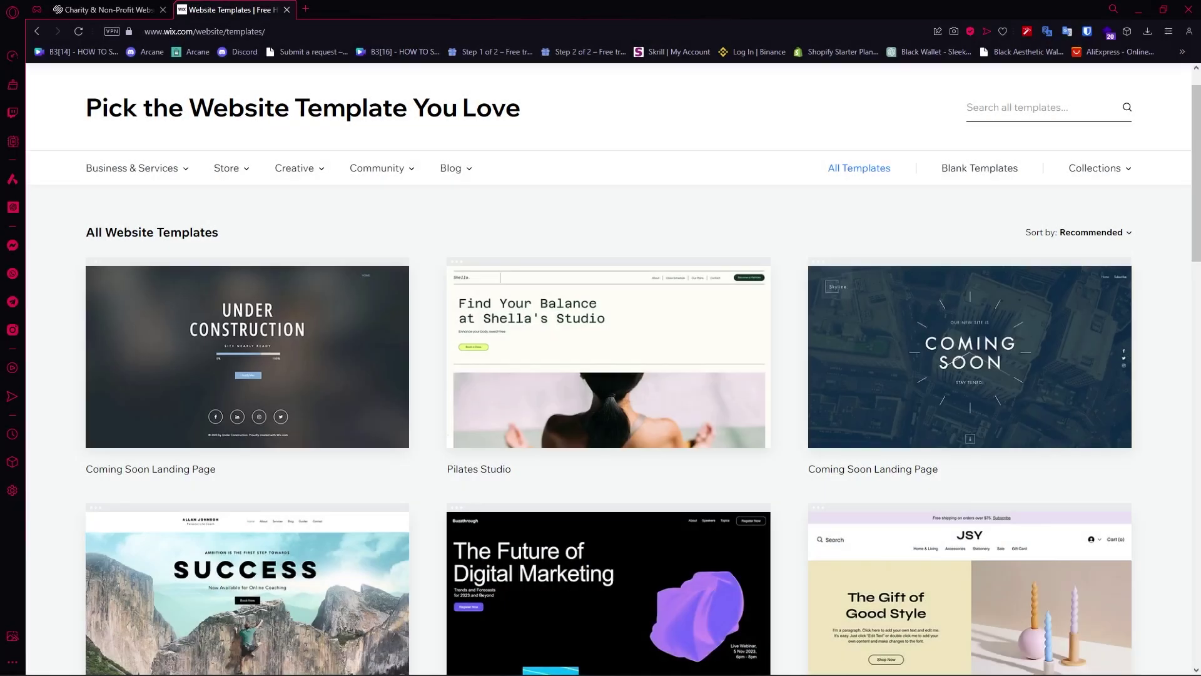
Step: Let the intro title card finish so the Wix All Website Templates gallery shows
{"action": "mouse_move", "coordinate": [917, 275]}
Step: Browse the eight Squarespace Community & Non-Profits templates, including Lusaka, Clarkson, Euclid and Malone
{"action": "key", "text": "ctrl+shift+Tab"}
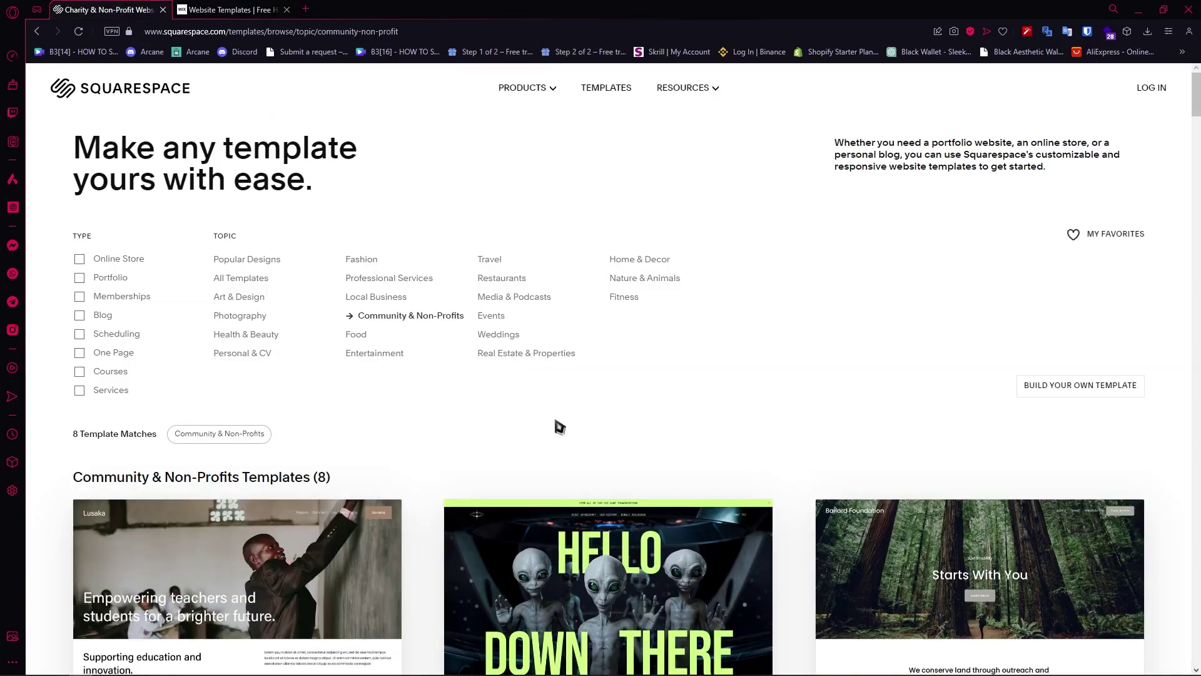
{"action": "scroll", "coordinate": [533, 424], "scroll_direction": "down", "scroll_amount": 8}
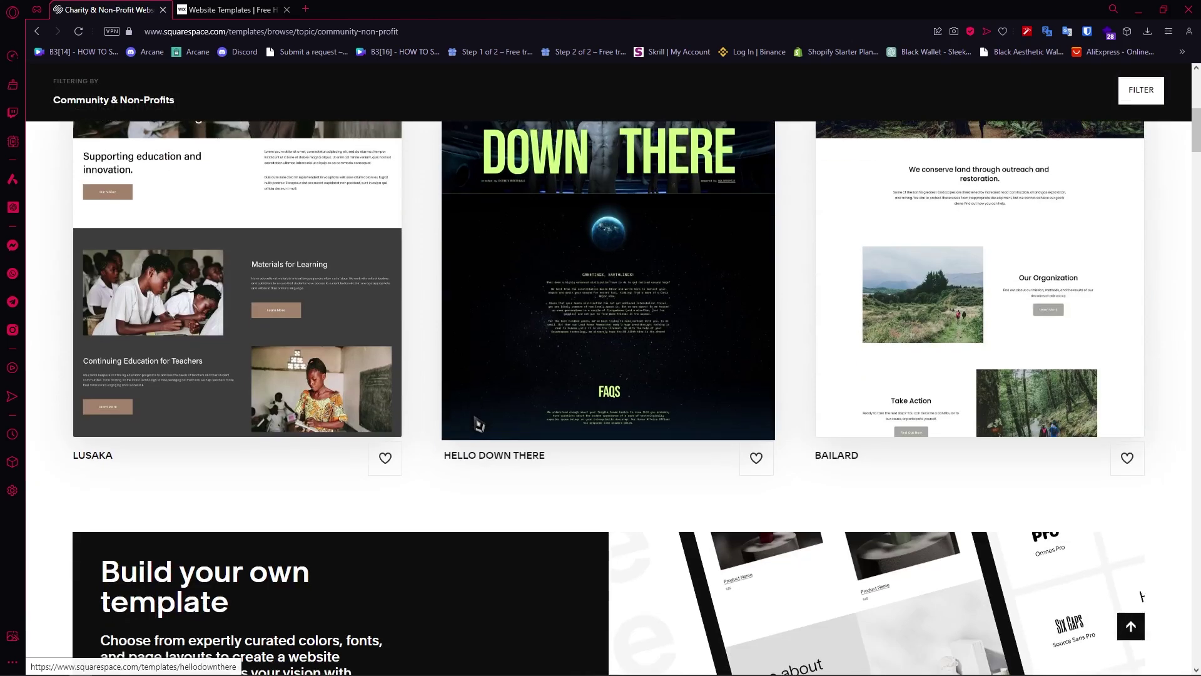
{"action": "scroll", "coordinate": [395, 411], "scroll_direction": "down", "scroll_amount": 7}
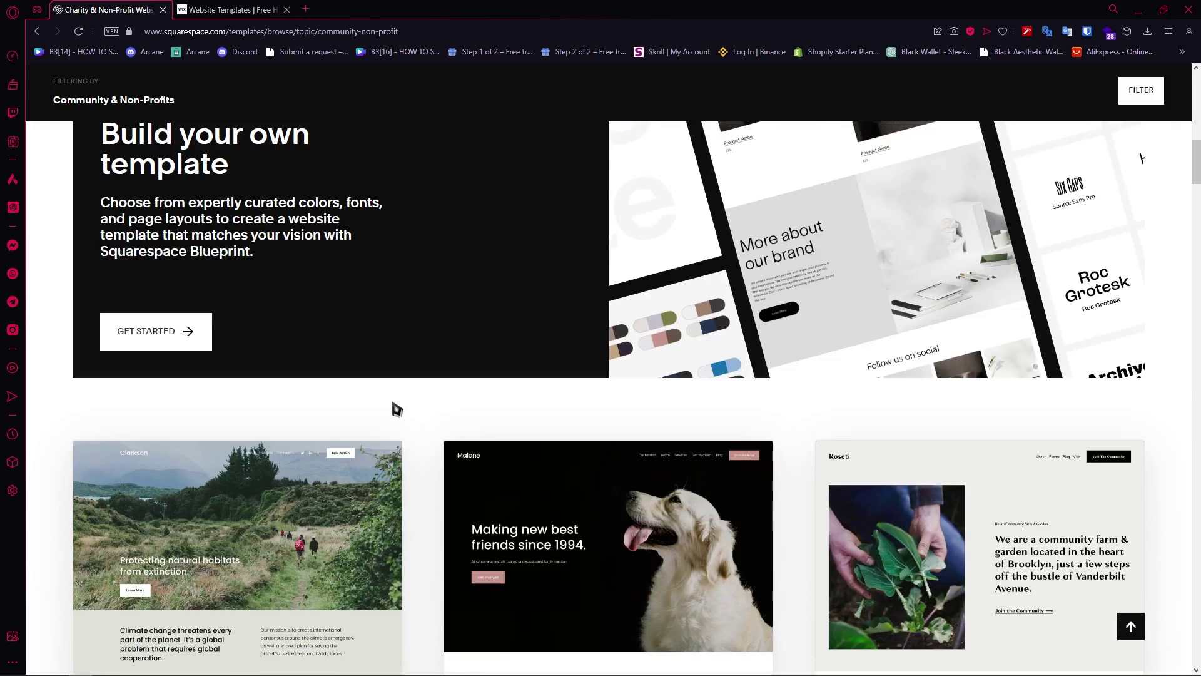
{"action": "scroll", "coordinate": [396, 406], "scroll_direction": "down", "scroll_amount": 2}
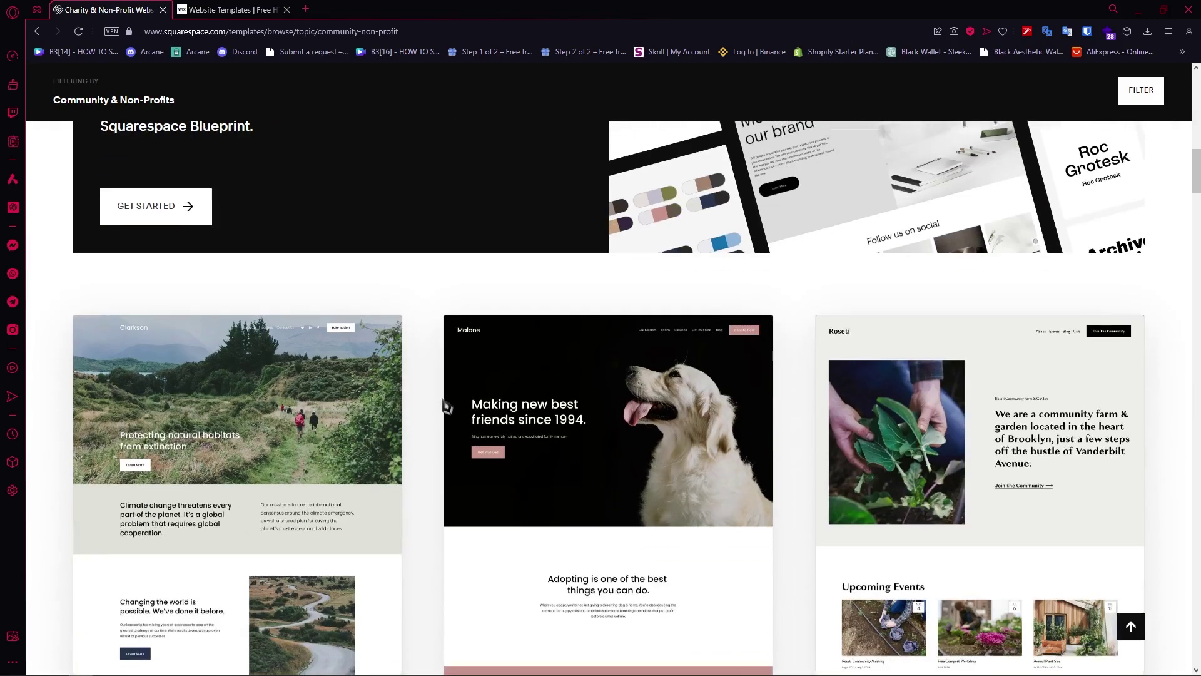
{"action": "scroll", "coordinate": [504, 404], "scroll_direction": "down", "scroll_amount": 7}
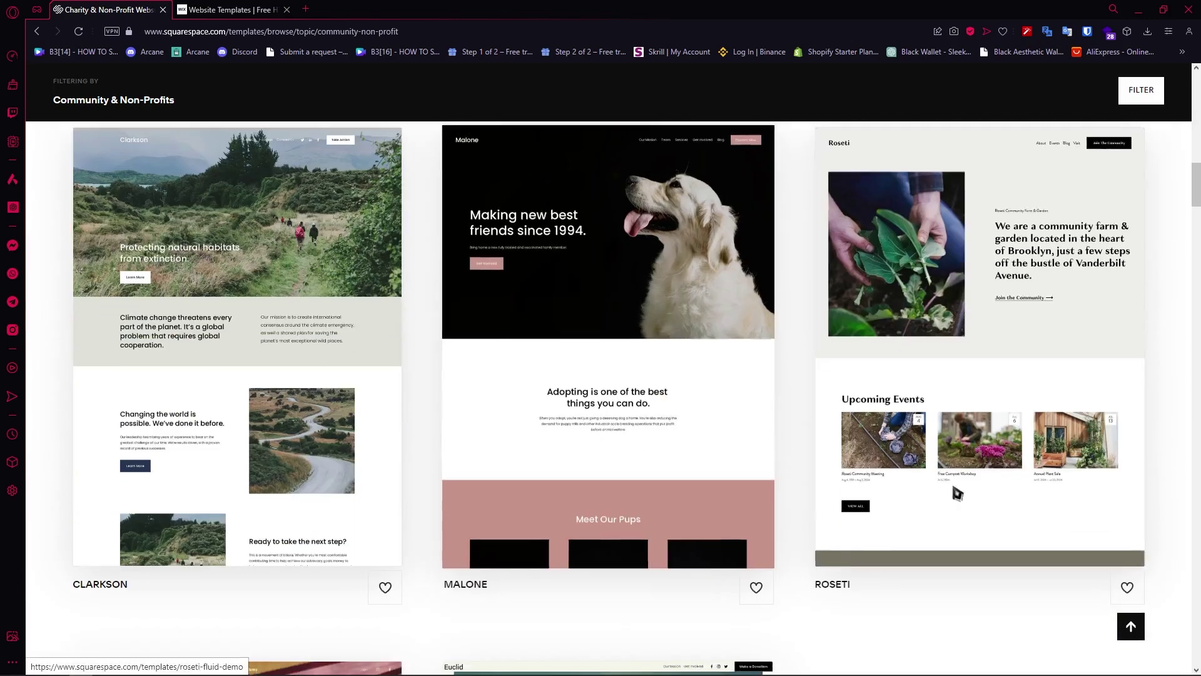
{"action": "scroll", "coordinate": [519, 427], "scroll_direction": "down", "scroll_amount": 3}
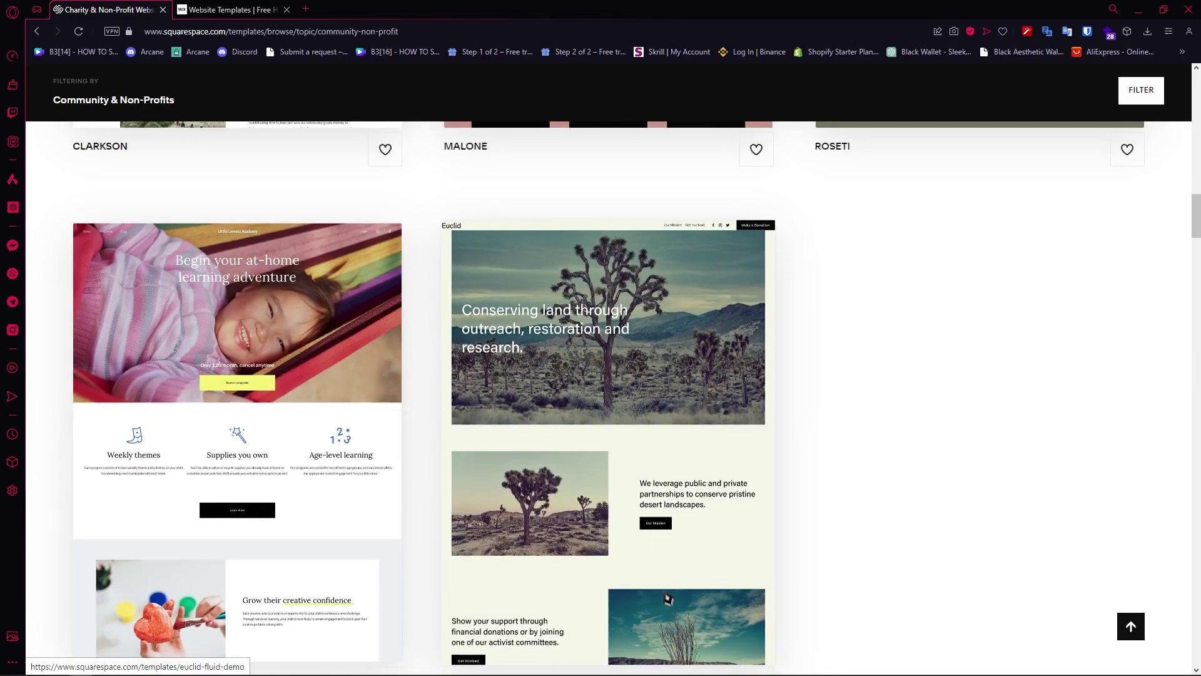
{"action": "scroll", "coordinate": [488, 563], "scroll_direction": "up", "scroll_amount": 2}
{"action": "scroll", "coordinate": [519, 438], "scroll_direction": "down", "scroll_amount": 3}
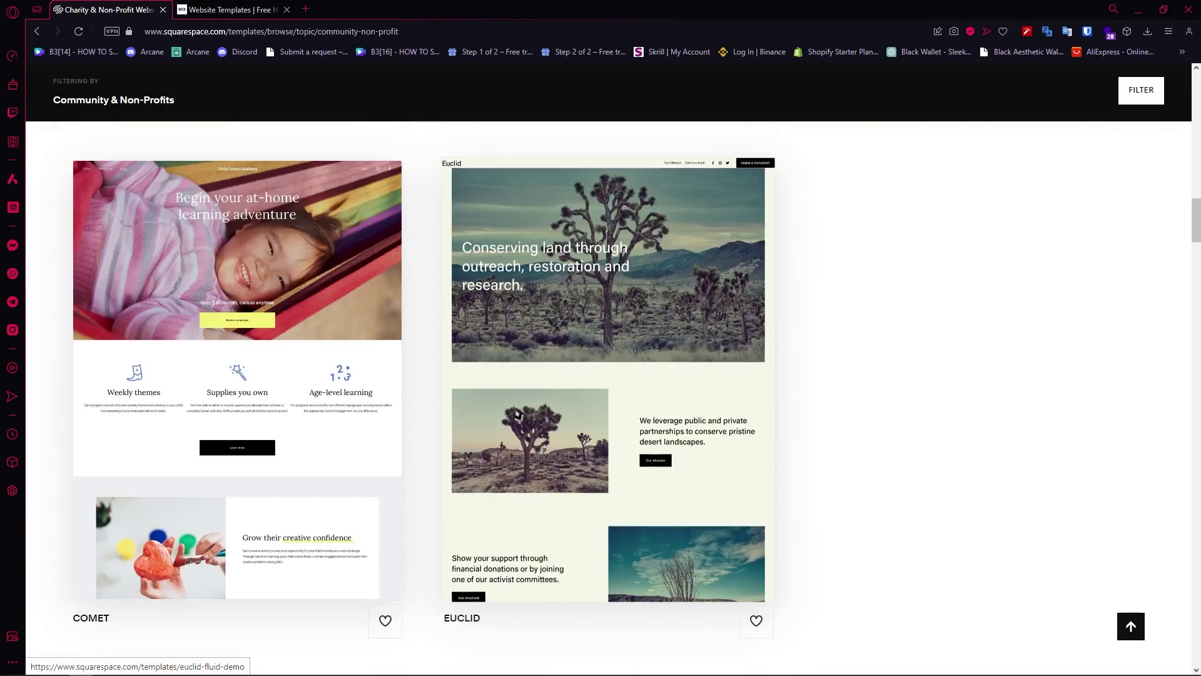
{"action": "scroll", "coordinate": [523, 404], "scroll_direction": "up", "scroll_amount": 4}
{"action": "scroll", "coordinate": [501, 391], "scroll_direction": "up", "scroll_amount": 10}
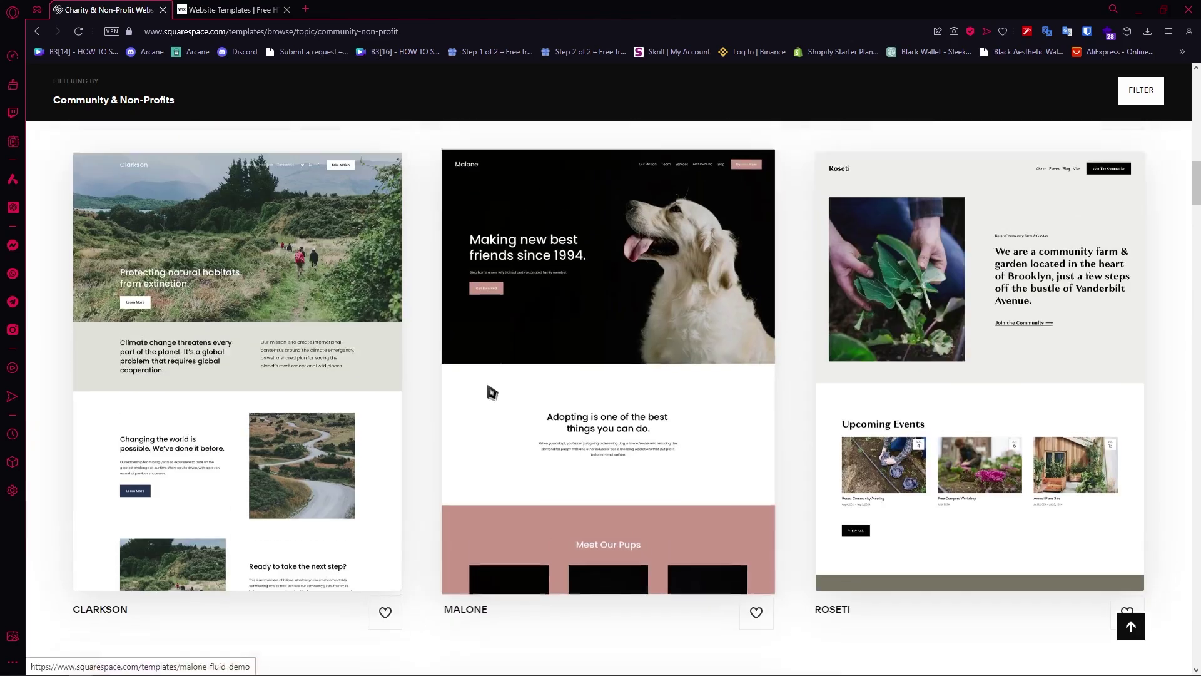
{"action": "scroll", "coordinate": [508, 377], "scroll_direction": "up", "scroll_amount": 10}
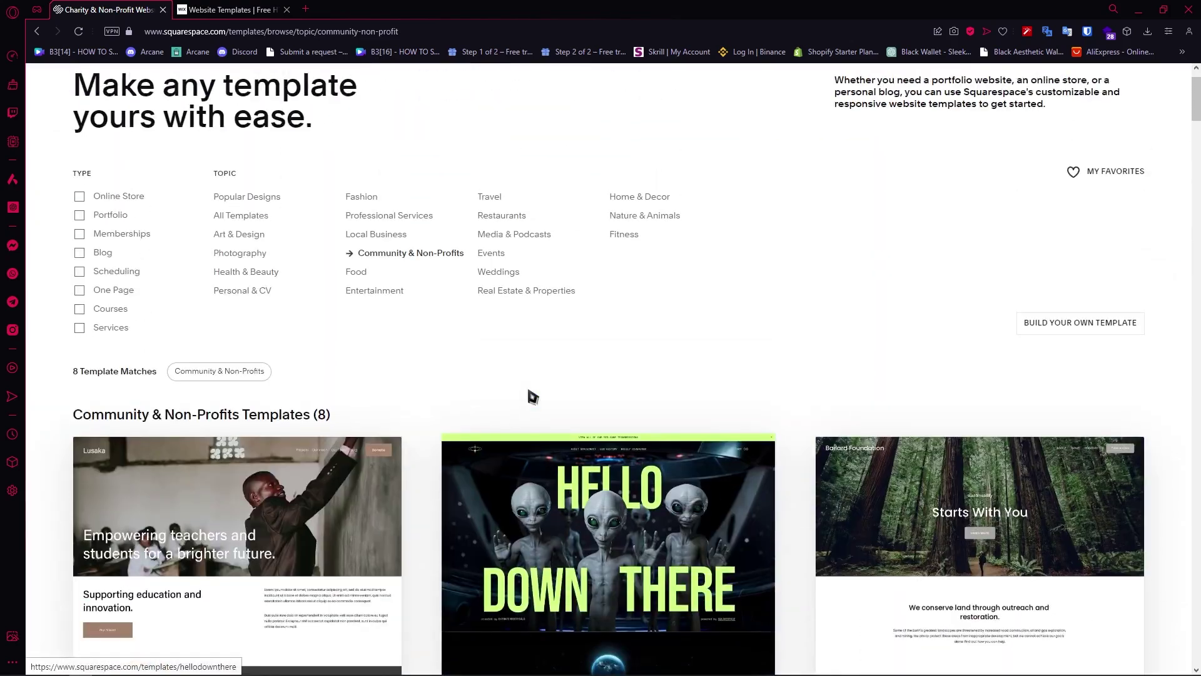
{"action": "scroll", "coordinate": [528, 397], "scroll_direction": "down", "scroll_amount": 3}
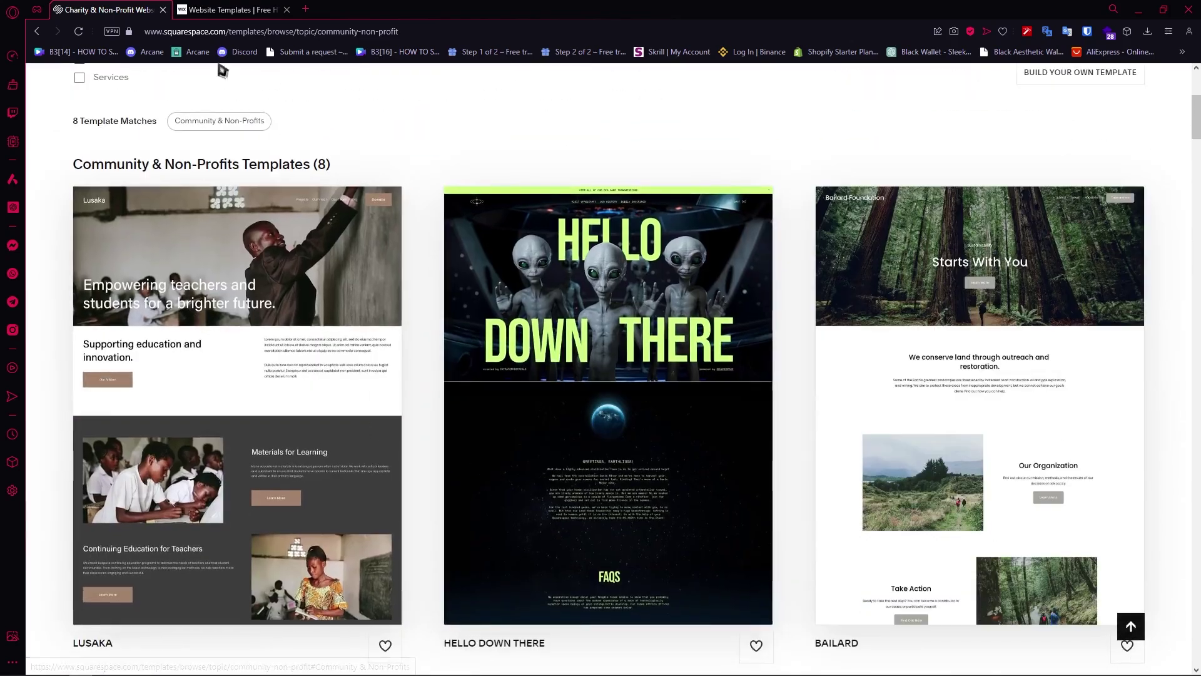
Step: Scroll through the Wix website templates gallery
{"action": "key", "text": "ctrl+Tab"}
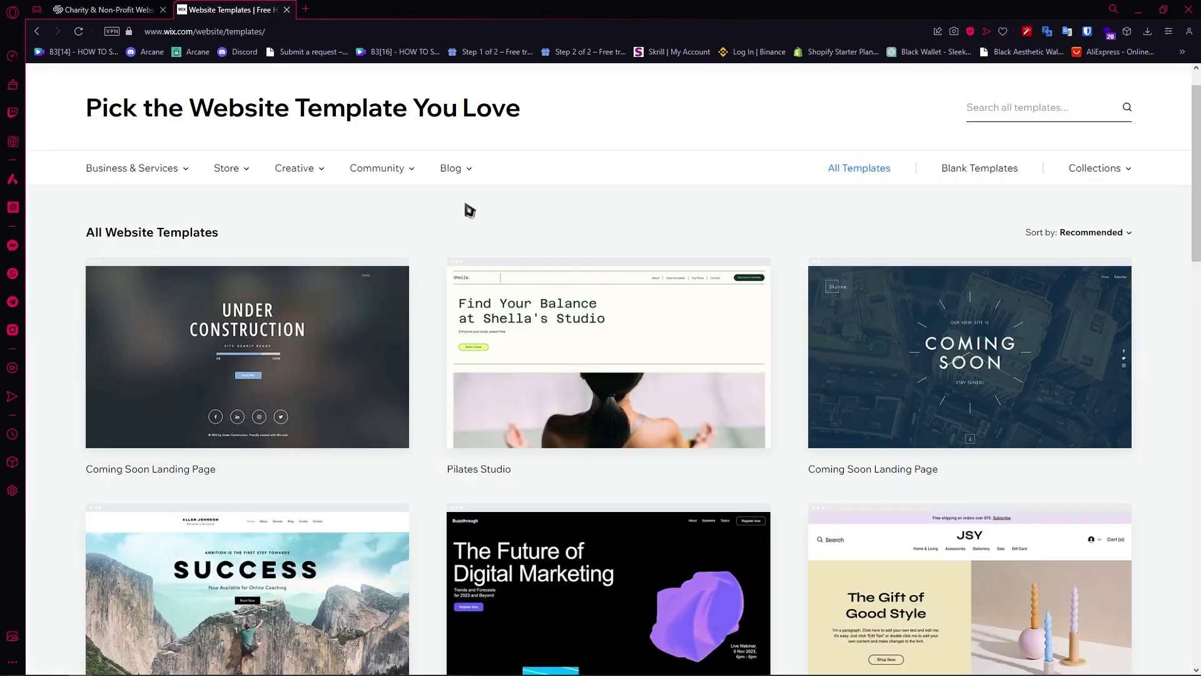
{"action": "scroll", "coordinate": [513, 545], "scroll_direction": "down", "scroll_amount": 5}
{"action": "scroll", "coordinate": [513, 546], "scroll_direction": "down", "scroll_amount": 5}
{"action": "scroll", "coordinate": [459, 619], "scroll_direction": "up", "scroll_amount": 10}
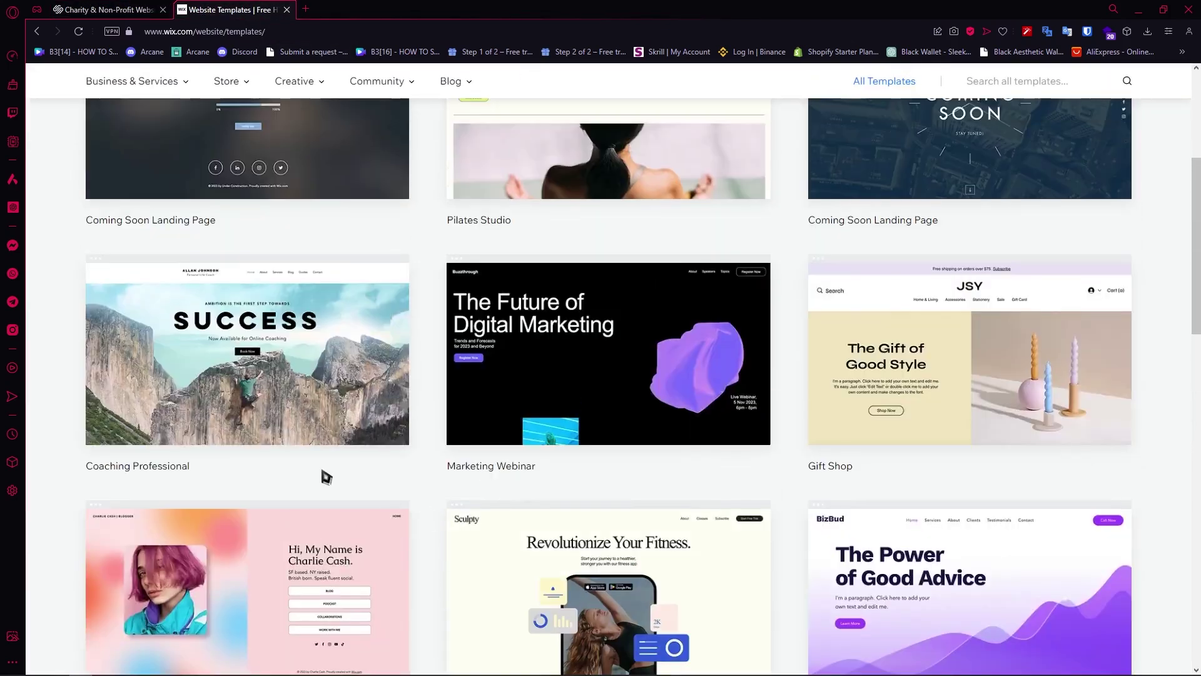
Step: Scroll further down the Squarespace Community & Non-Profits templates
{"action": "left_click", "coordinate": [83, 12]}
{"action": "scroll", "coordinate": [441, 379], "scroll_direction": "down", "scroll_amount": 20}
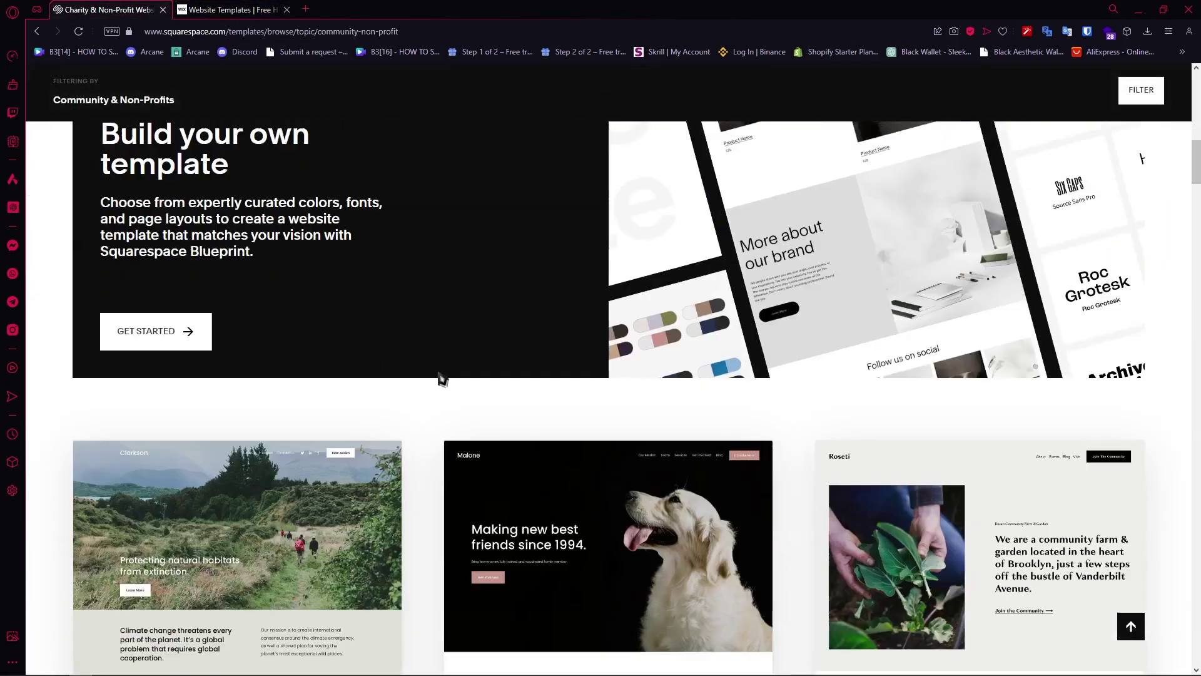
{"action": "scroll", "coordinate": [441, 378], "scroll_direction": "down", "scroll_amount": 8}
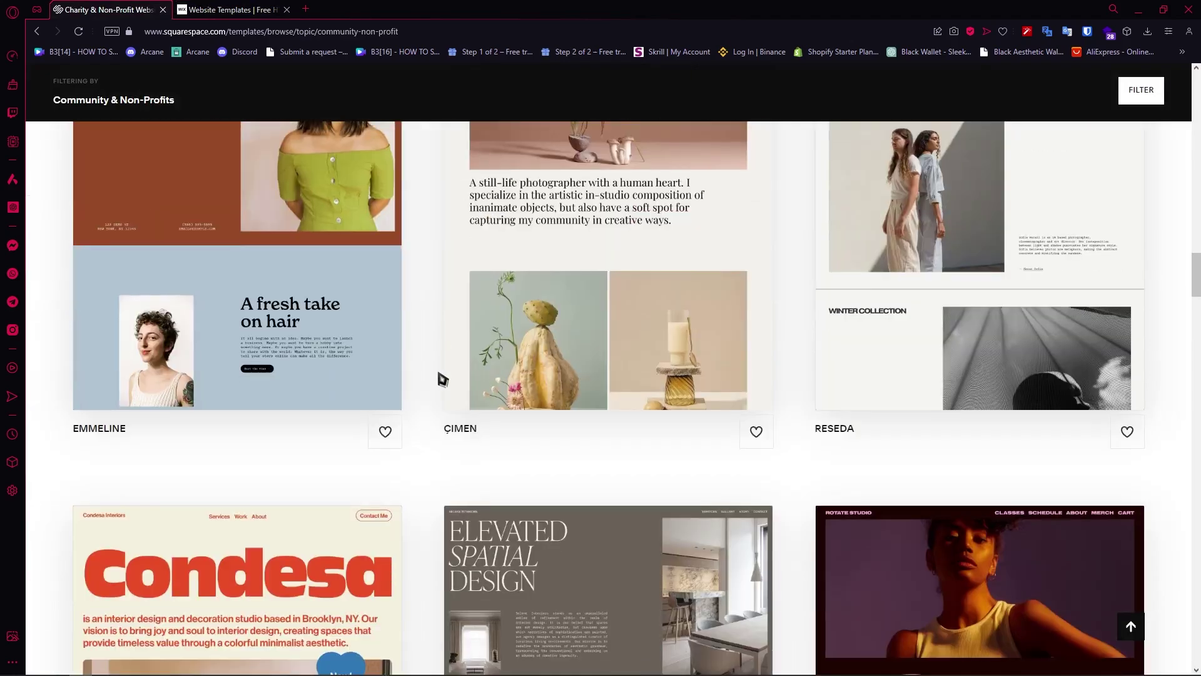
{"action": "scroll", "coordinate": [514, 434], "scroll_direction": "down", "scroll_amount": 13}
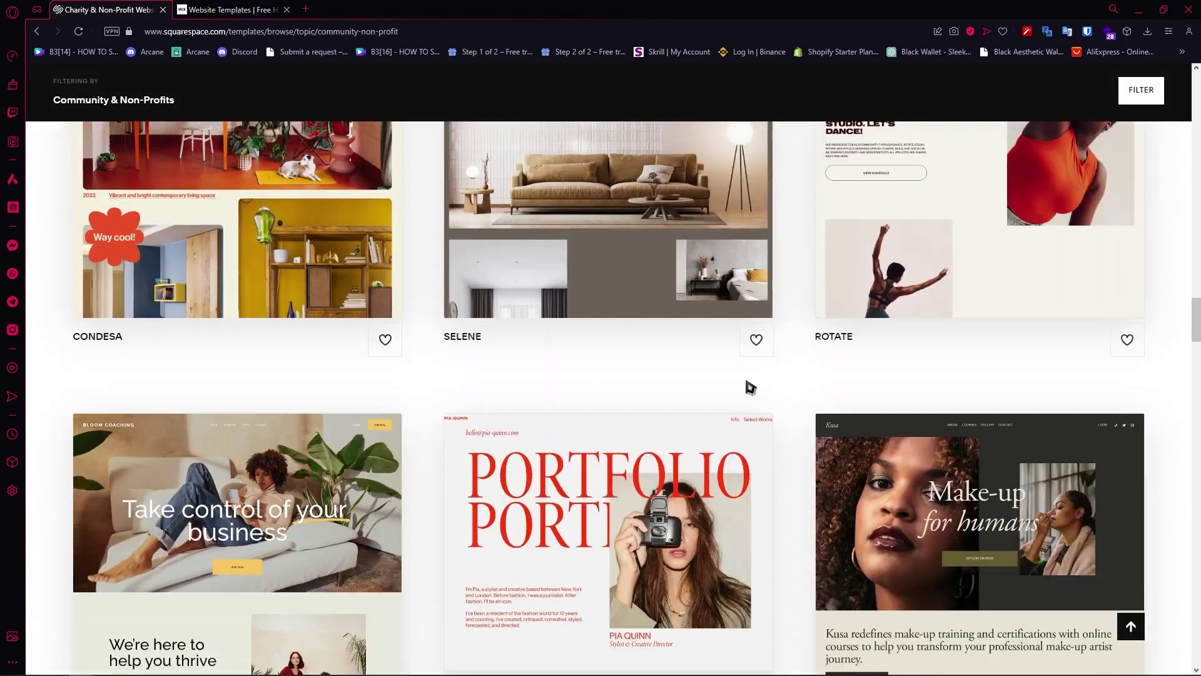
{"action": "scroll", "coordinate": [477, 442], "scroll_direction": "down", "scroll_amount": 13}
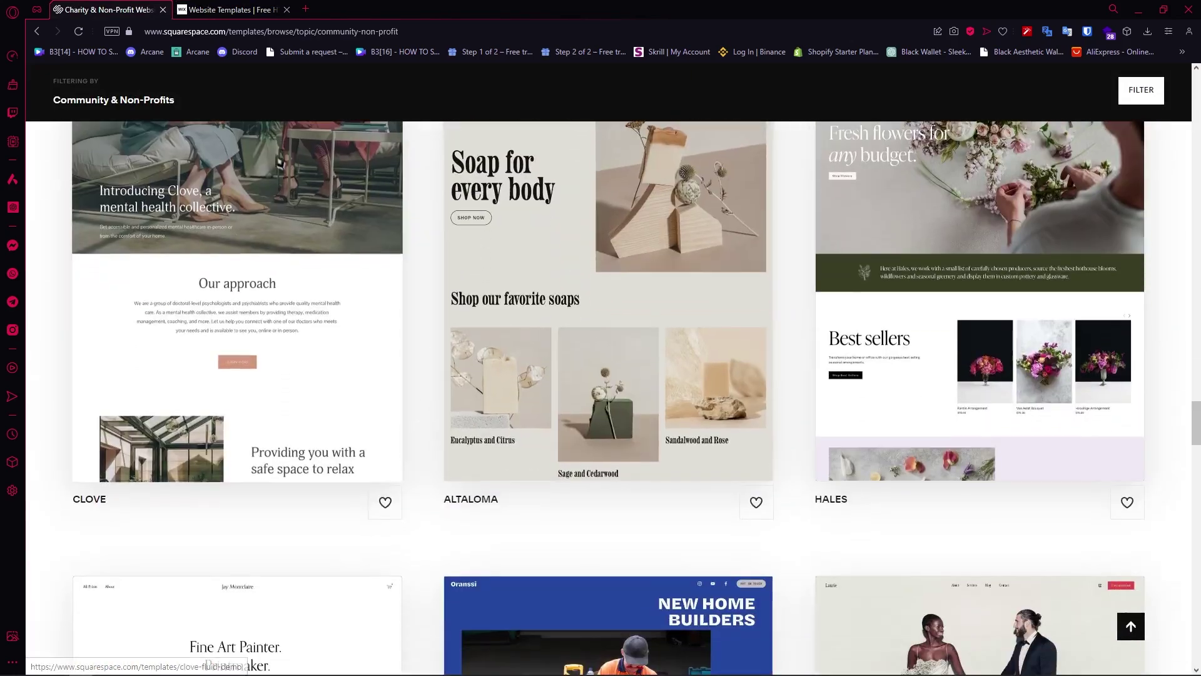
Step: Scroll the Wix gallery to its 70-page pagination, then return to the Squarespace templates
{"action": "left_click", "coordinate": [232, 9]}
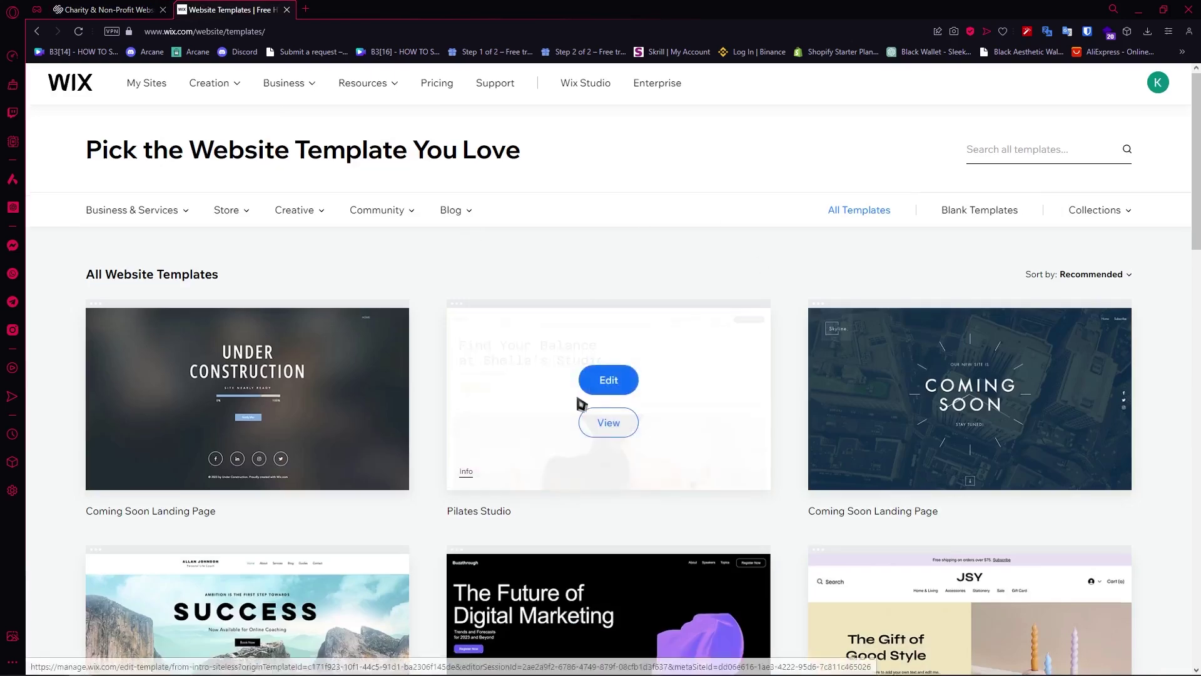
{"action": "scroll", "coordinate": [606, 443], "scroll_direction": "down", "scroll_amount": 6}
{"action": "scroll", "coordinate": [592, 512], "scroll_direction": "down", "scroll_amount": 8}
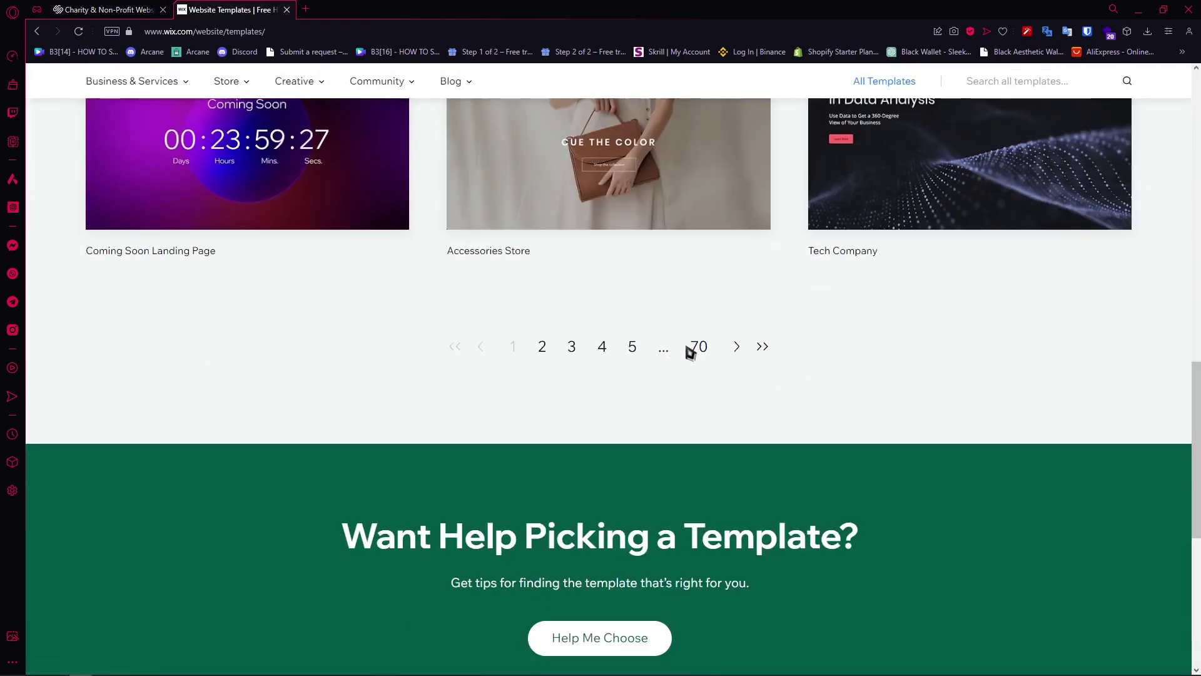
{"action": "left_click", "coordinate": [104, 9]}
{"action": "scroll", "coordinate": [382, 493], "scroll_direction": "down", "scroll_amount": 15}
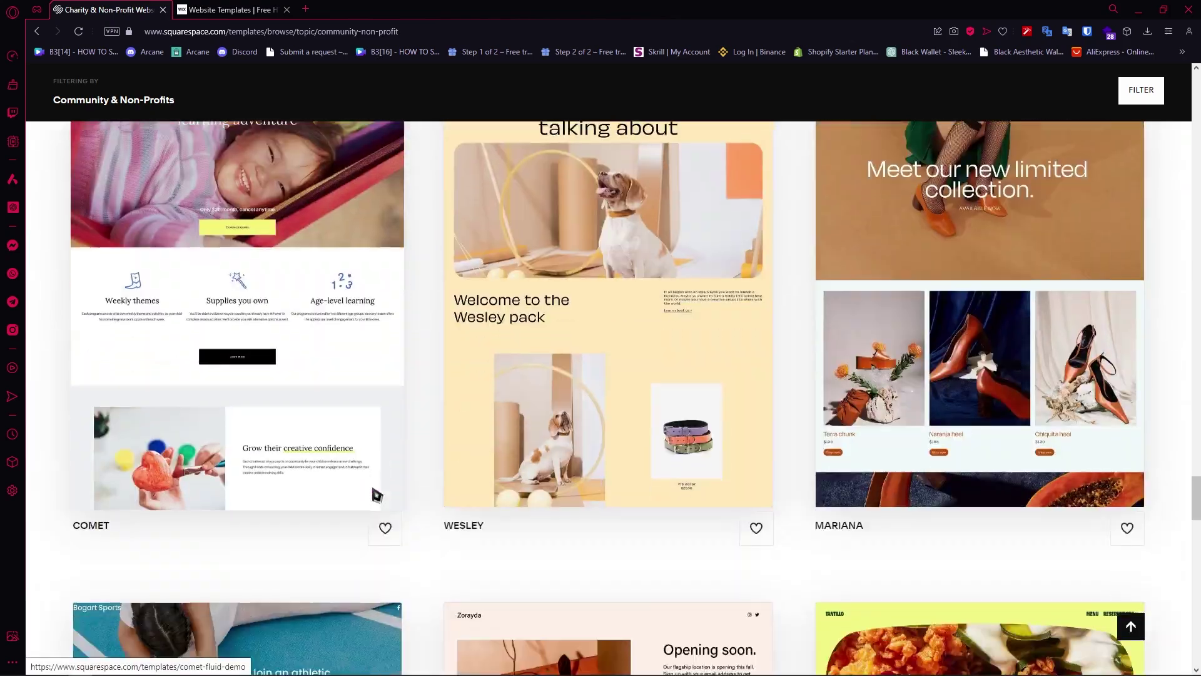
Step: Scroll the Squarespace templates to the end of the list at Lexington and Cedar
{"action": "scroll", "coordinate": [381, 494], "scroll_direction": "down", "scroll_amount": 15}
{"action": "scroll", "coordinate": [383, 491], "scroll_direction": "up", "scroll_amount": 4}
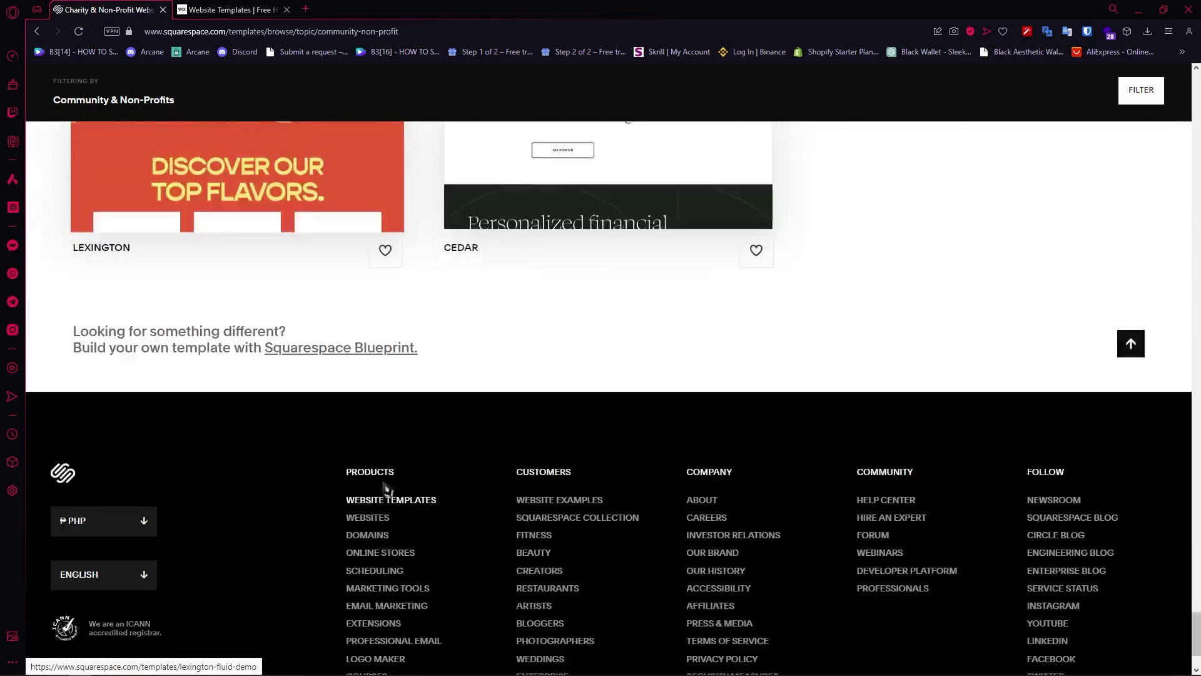
{"action": "scroll", "coordinate": [490, 376], "scroll_direction": "up", "scroll_amount": 6}
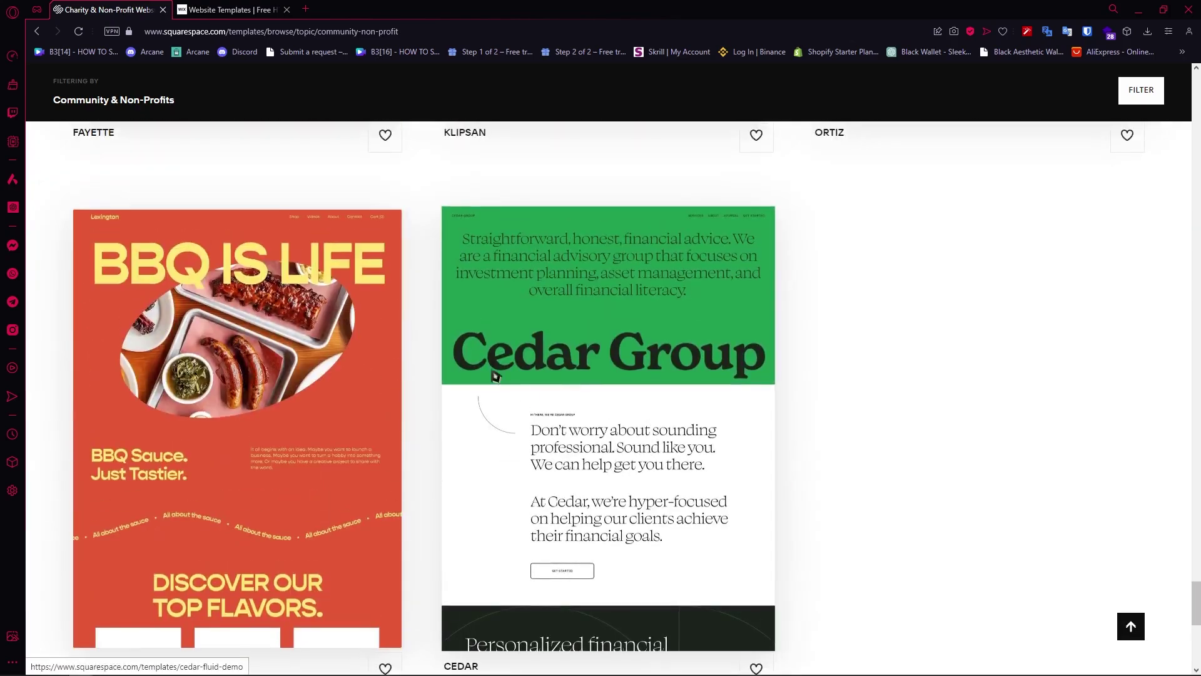
{"action": "scroll", "coordinate": [590, 378], "scroll_direction": "down", "scroll_amount": 7}
{"action": "scroll", "coordinate": [597, 436], "scroll_direction": "up", "scroll_amount": 5}
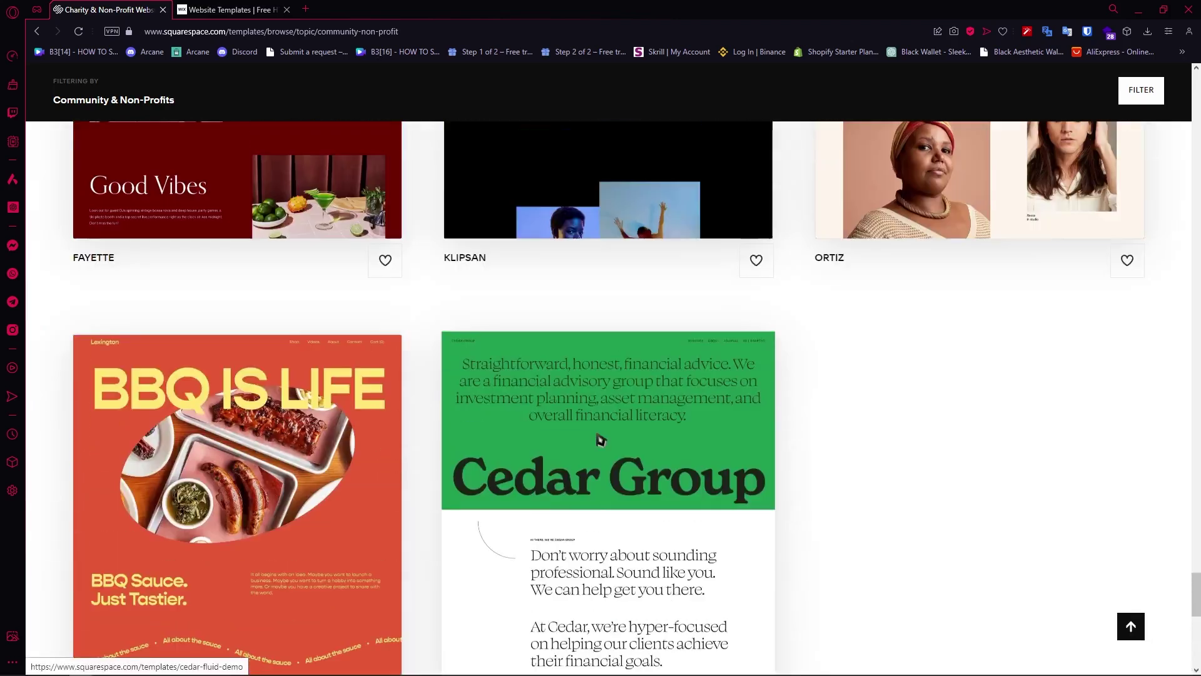
{"action": "scroll", "coordinate": [597, 436], "scroll_direction": "down", "scroll_amount": 7}
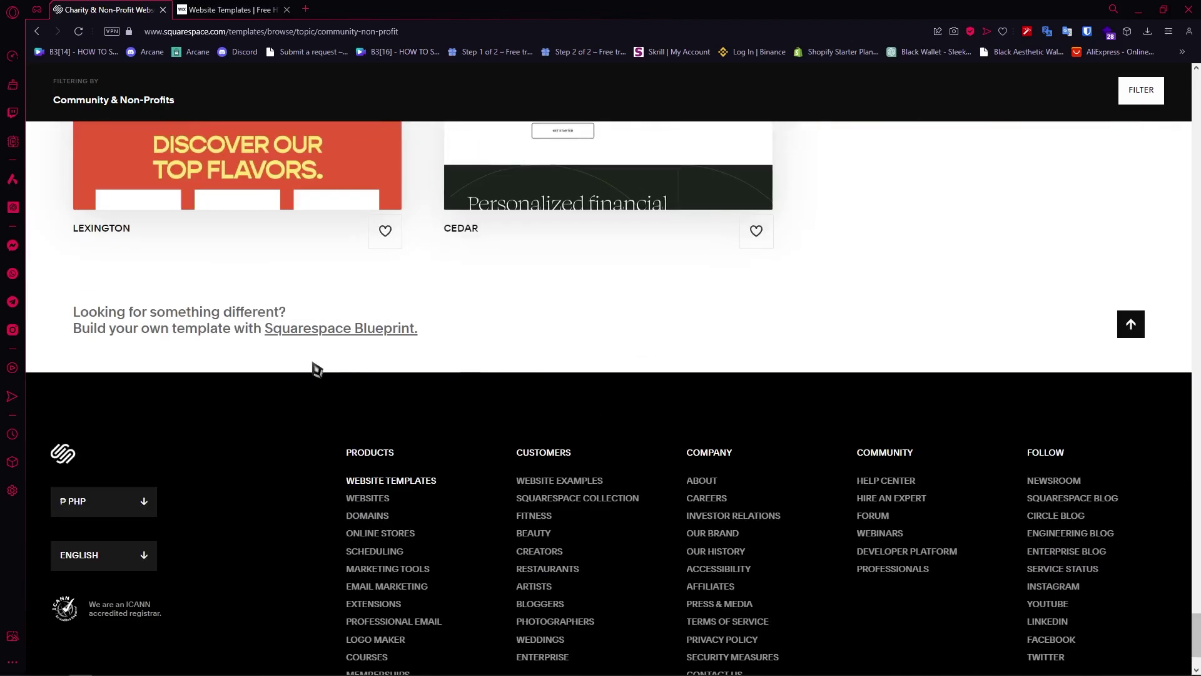
{"action": "scroll", "coordinate": [593, 393], "scroll_direction": "up", "scroll_amount": 3}
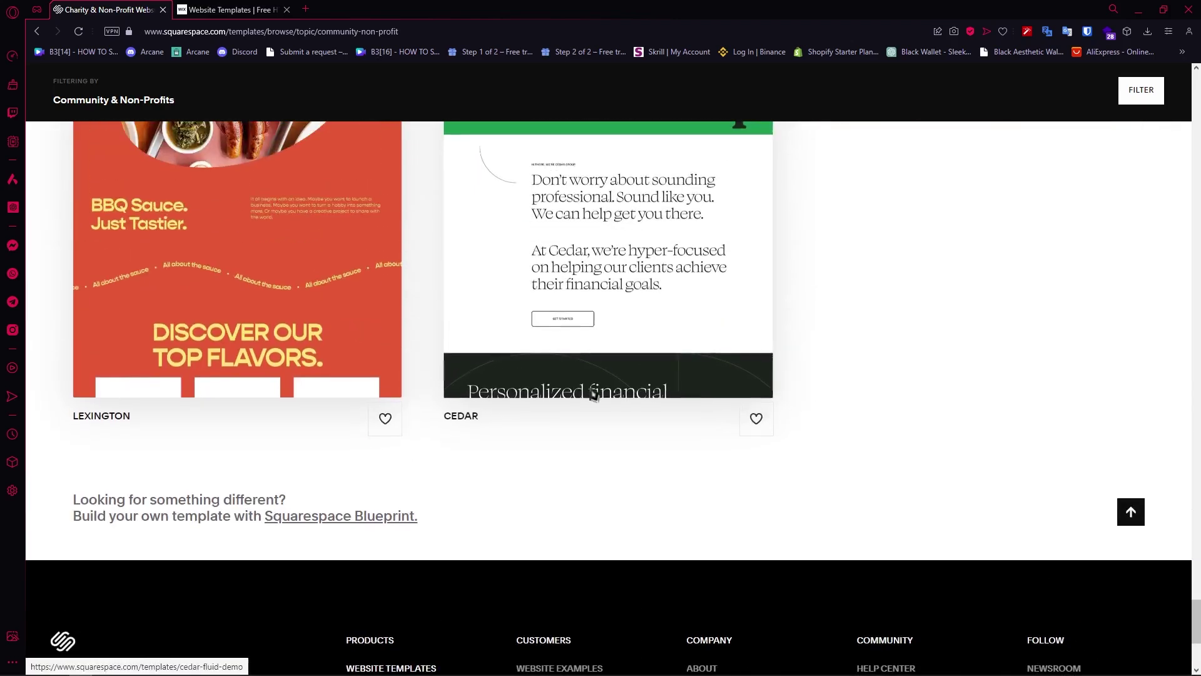
{"action": "scroll", "coordinate": [952, 258], "scroll_direction": "up", "scroll_amount": 7}
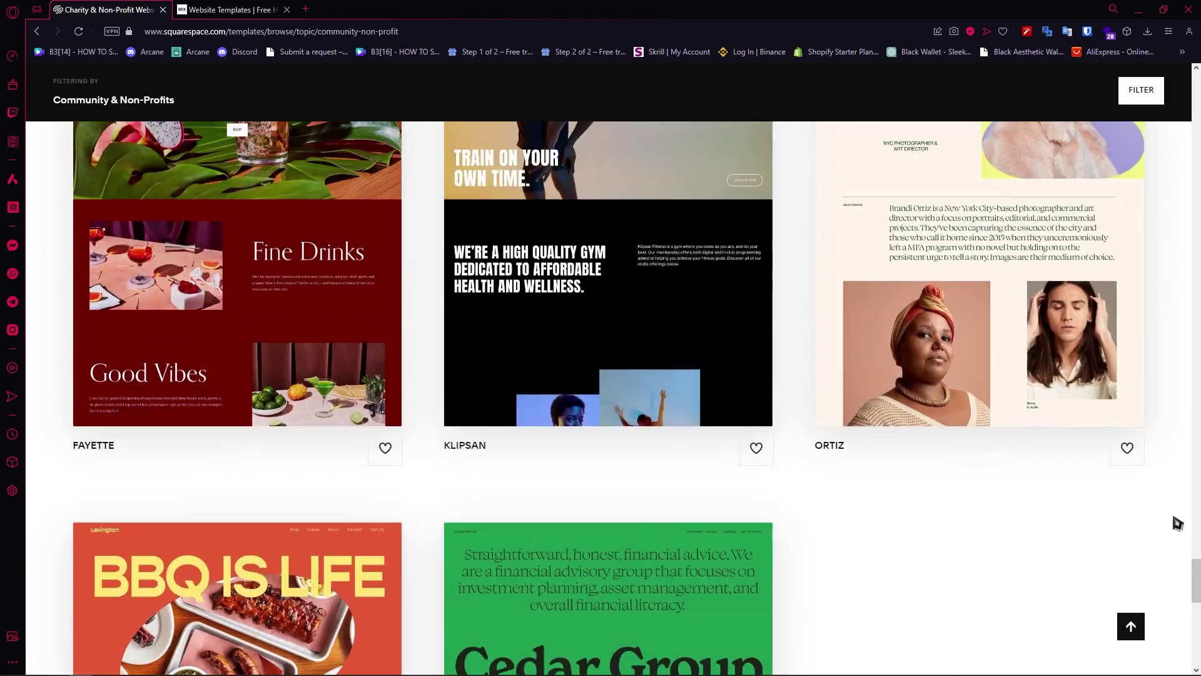
Step: Return to the top of the Squarespace list and bring the Wix templates gallery forward
{"action": "left_click_drag", "start_coordinate": [1194, 574], "coordinate": [1168, 163]}
{"action": "scroll", "coordinate": [388, 249], "scroll_direction": "up", "scroll_amount": 4}
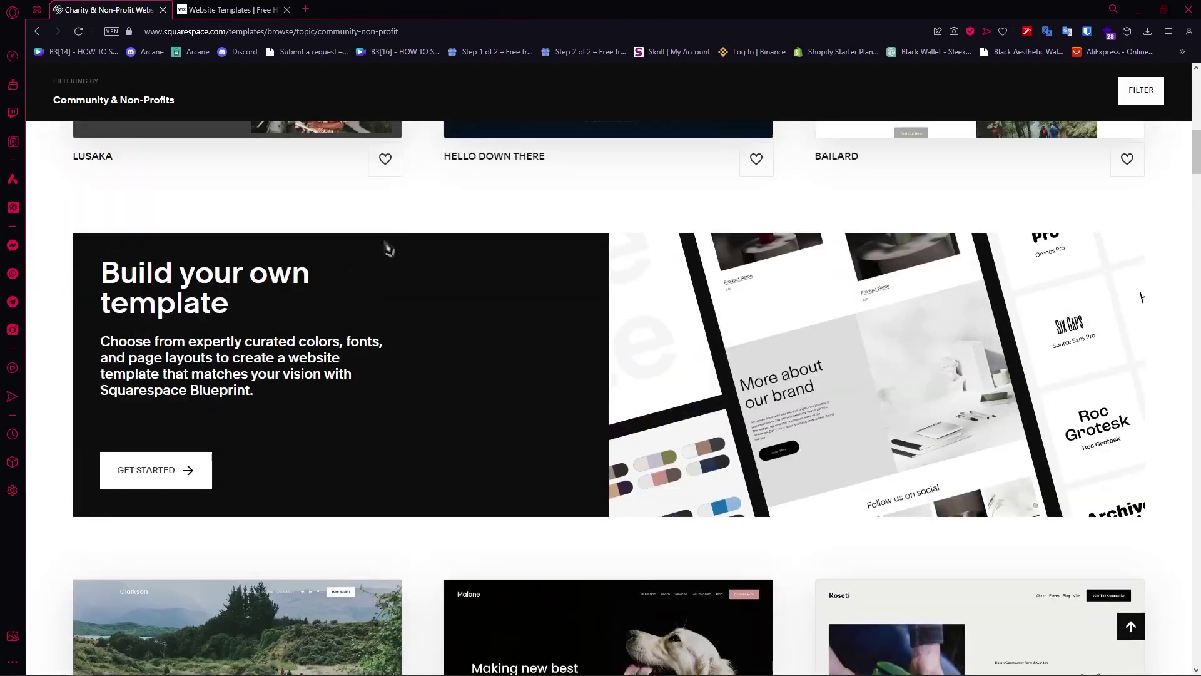
{"action": "scroll", "coordinate": [256, 195], "scroll_direction": "up", "scroll_amount": 10}
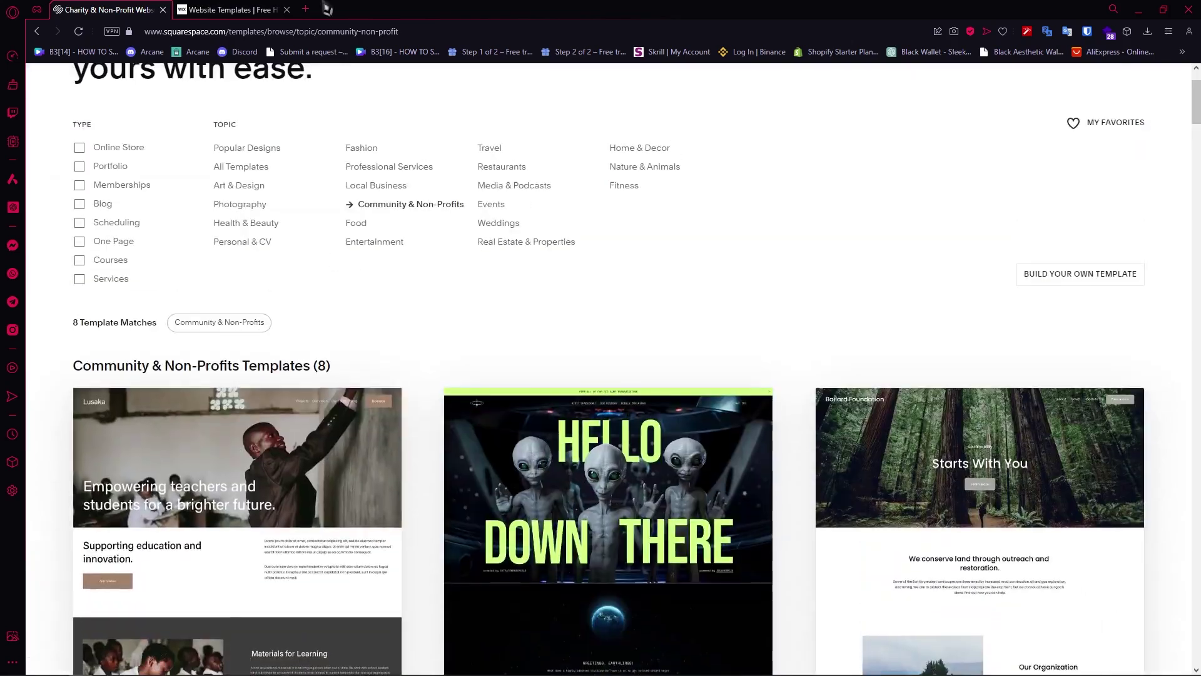
{"action": "left_click", "coordinate": [239, 9]}
{"action": "scroll", "coordinate": [569, 408], "scroll_direction": "up", "scroll_amount": 15}
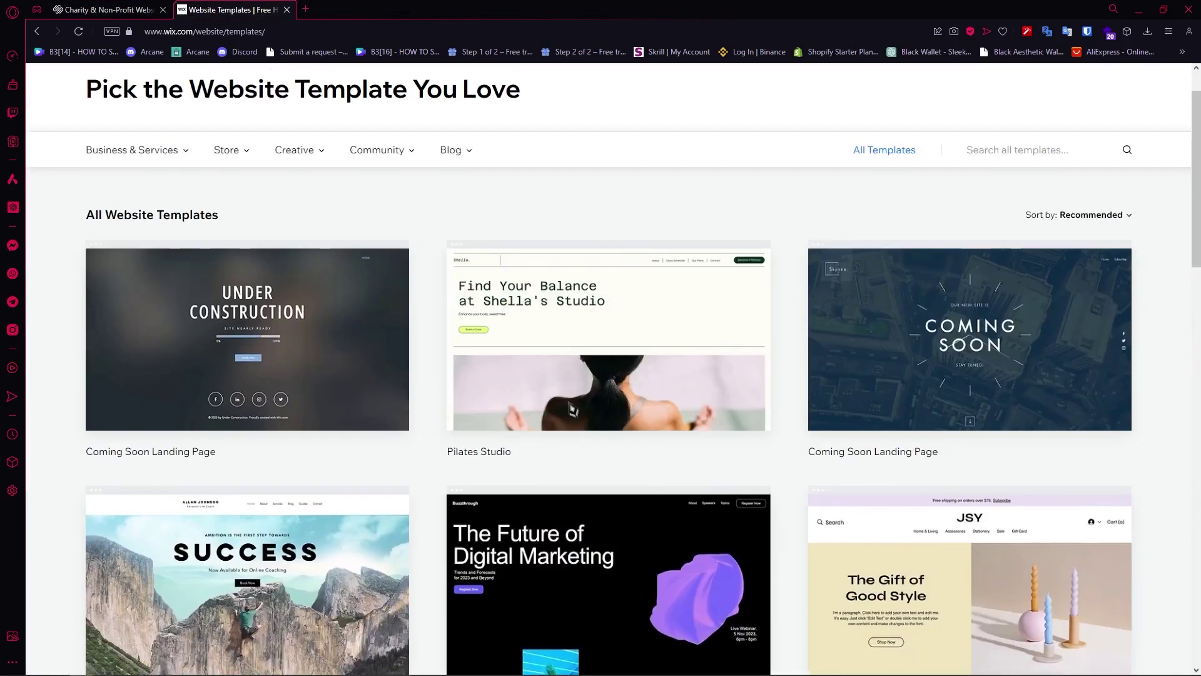
Step: Jump to the last Wix templates page, 70, then go back to page 68
{"action": "scroll", "coordinate": [572, 408], "scroll_direction": "down", "scroll_amount": 7}
{"action": "scroll", "coordinate": [572, 408], "scroll_direction": "down", "scroll_amount": 5}
{"action": "scroll", "coordinate": [688, 326], "scroll_direction": "down", "scroll_amount": 4}
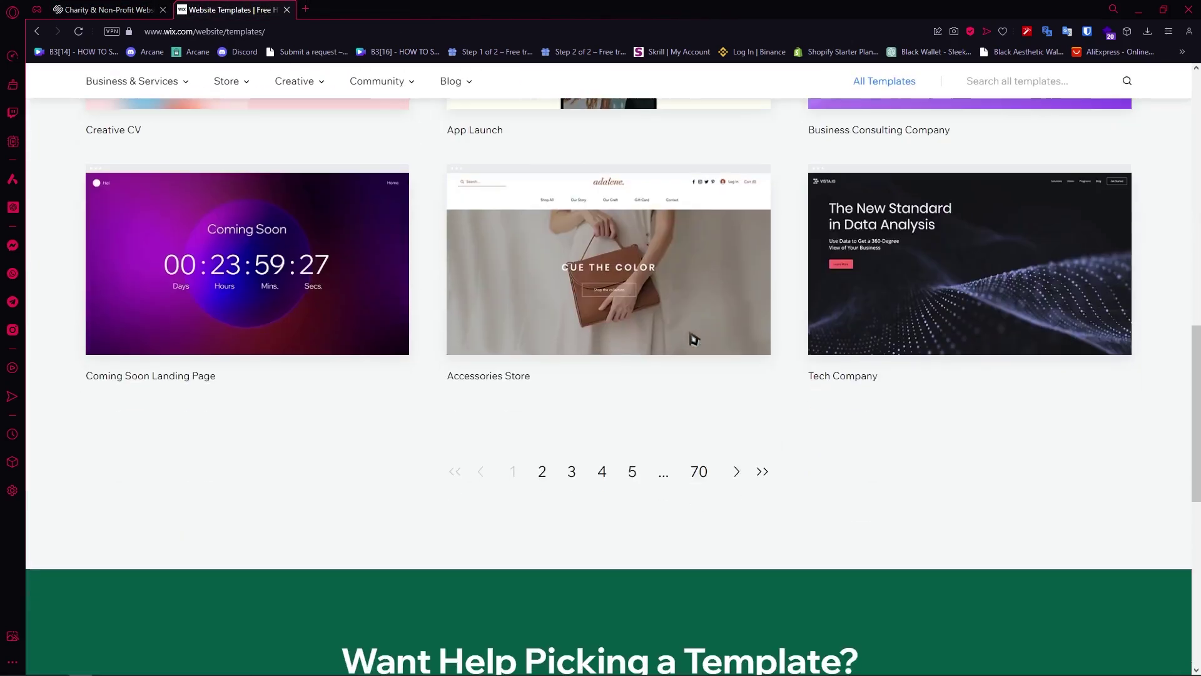
{"action": "left_click", "coordinate": [698, 474]}
{"action": "scroll", "coordinate": [485, 408], "scroll_direction": "down", "scroll_amount": 10}
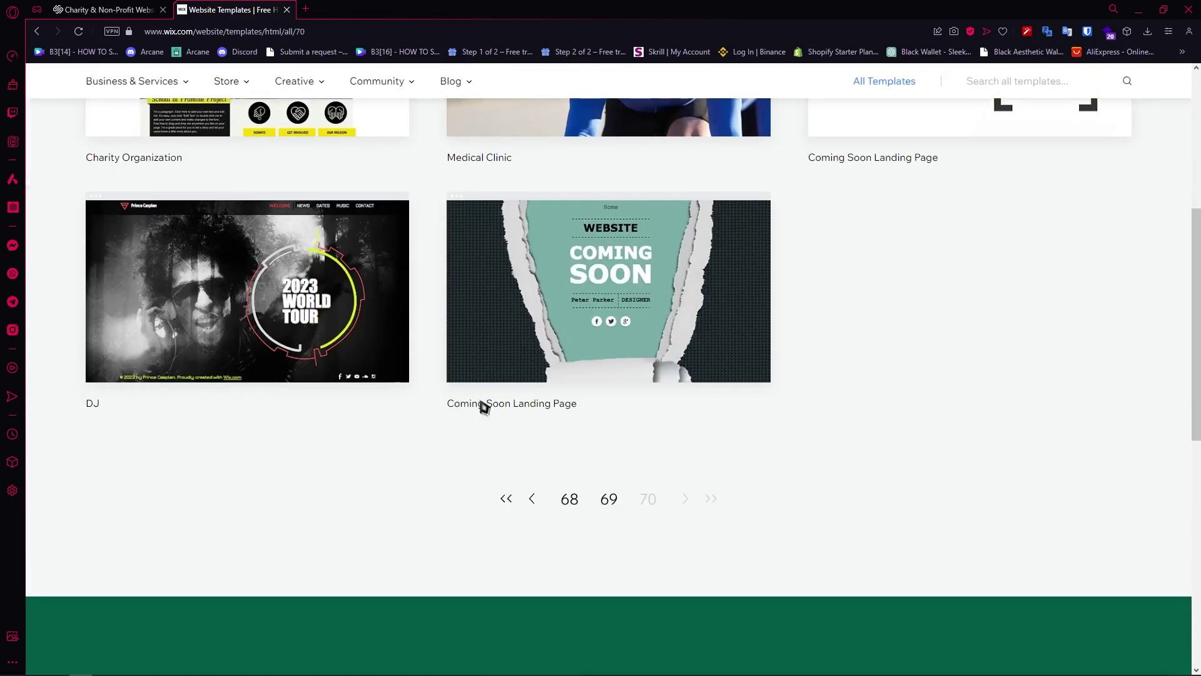
{"action": "left_click", "coordinate": [566, 499]}
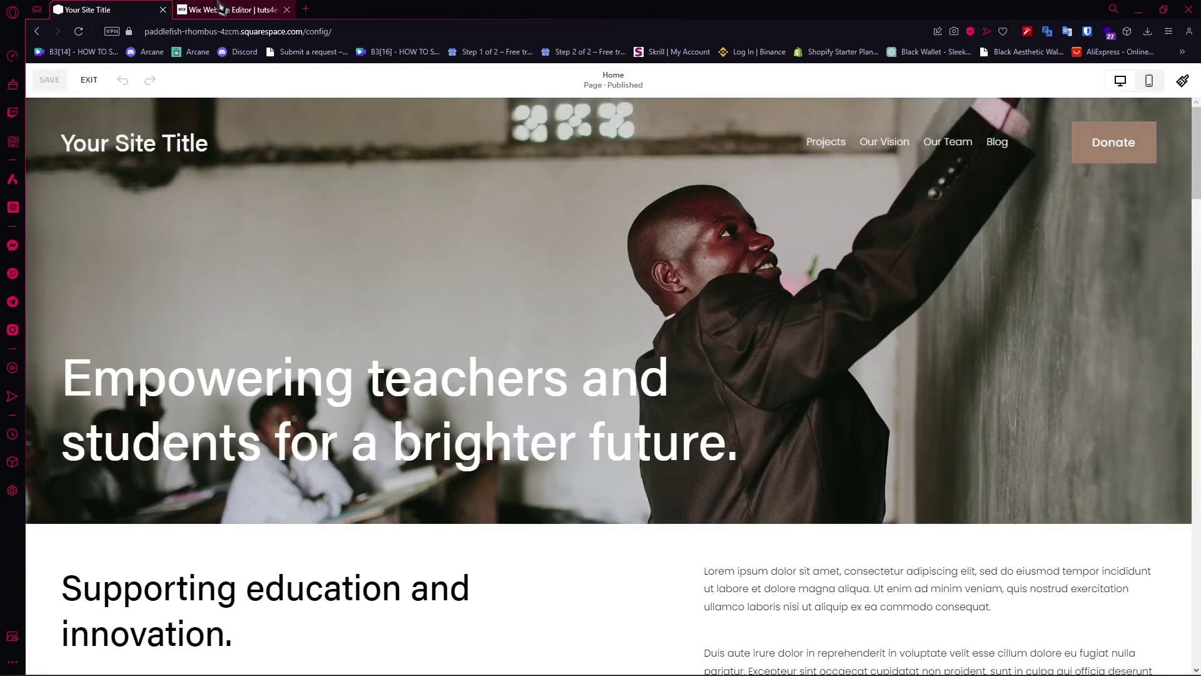
{"action": "left_click", "coordinate": [226, 9]}
{"action": "left_click", "coordinate": [127, 9]}
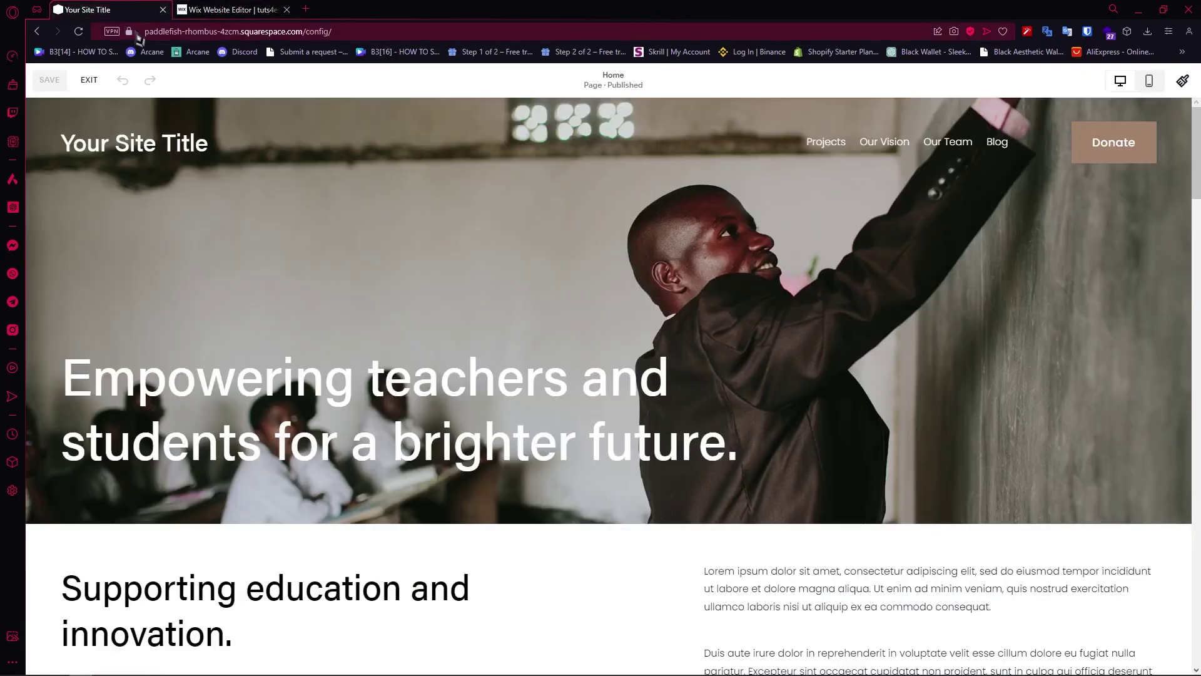
{"action": "left_click", "coordinate": [225, 10]}
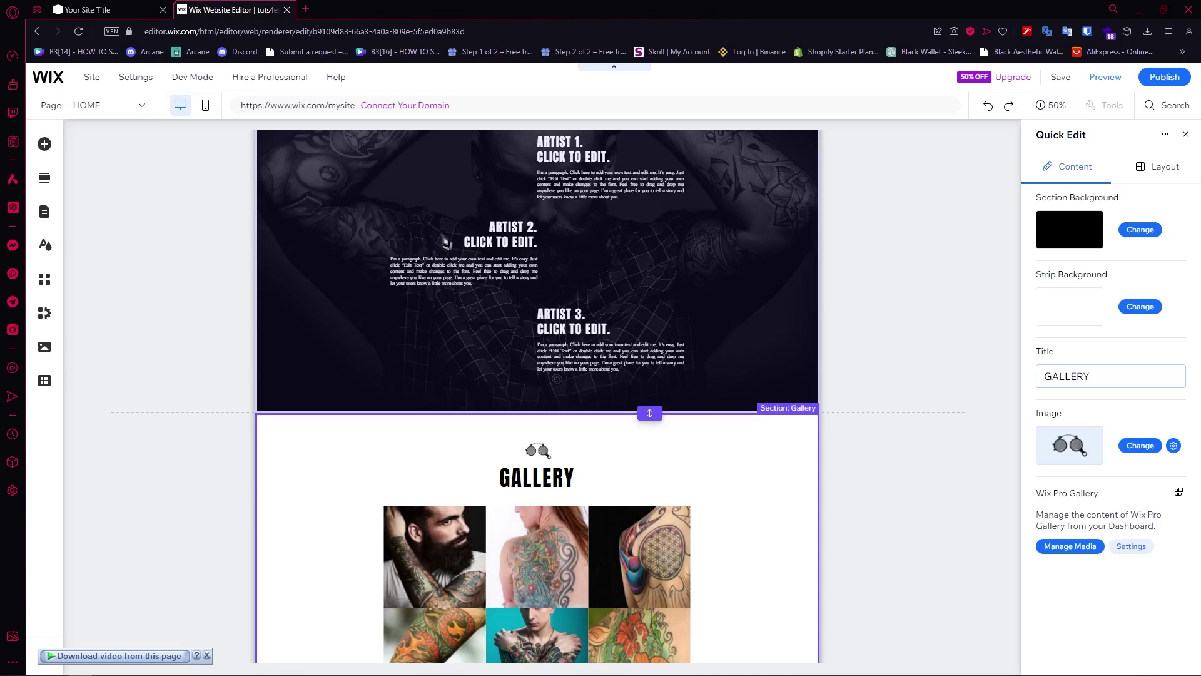
{"action": "key", "text": "ctrl+Tab"}
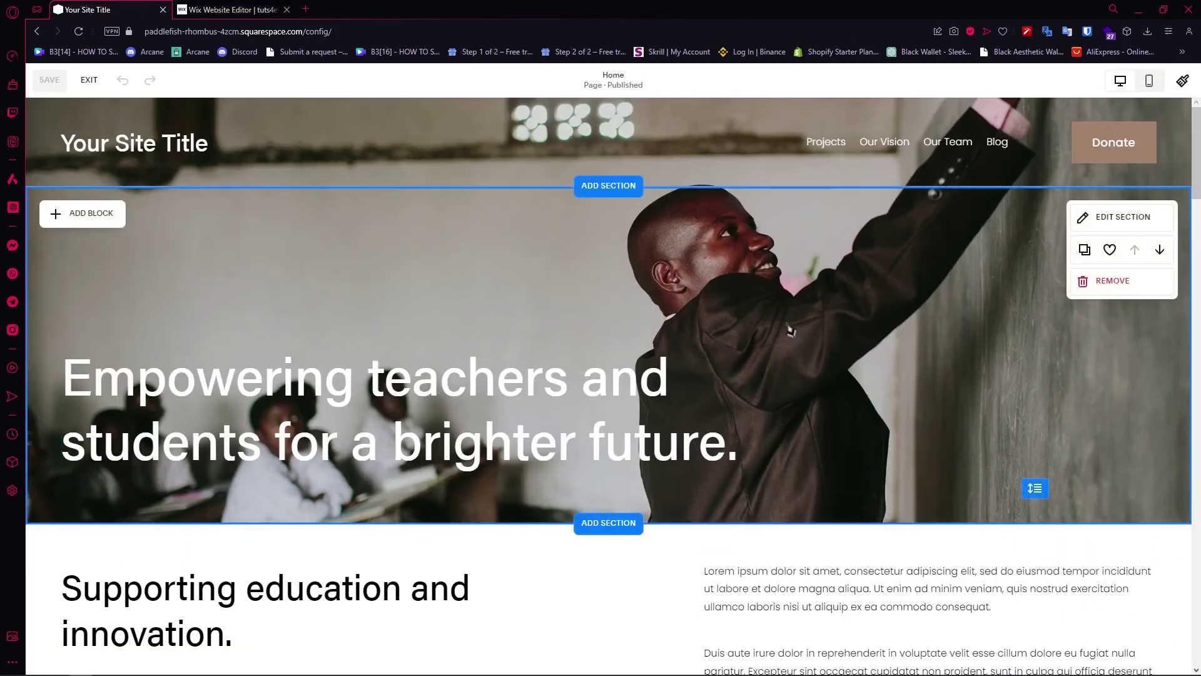
{"action": "scroll", "coordinate": [663, 456], "scroll_direction": "down", "scroll_amount": 3}
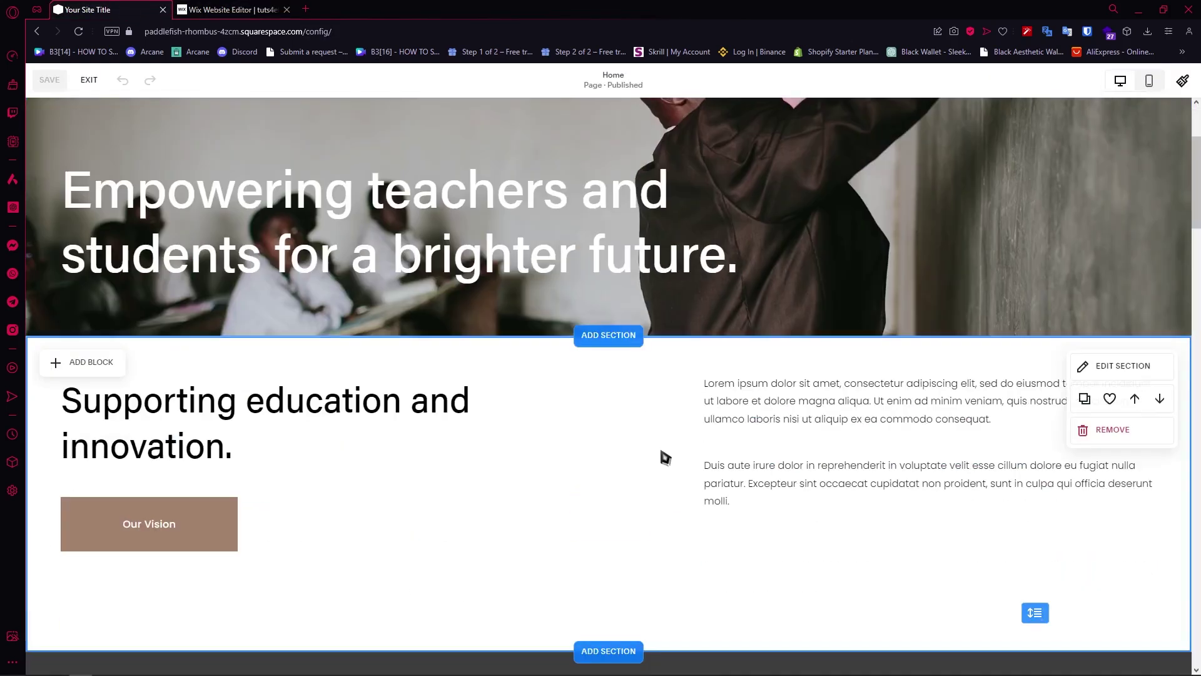
{"action": "scroll", "coordinate": [633, 470], "scroll_direction": "up", "scroll_amount": 3}
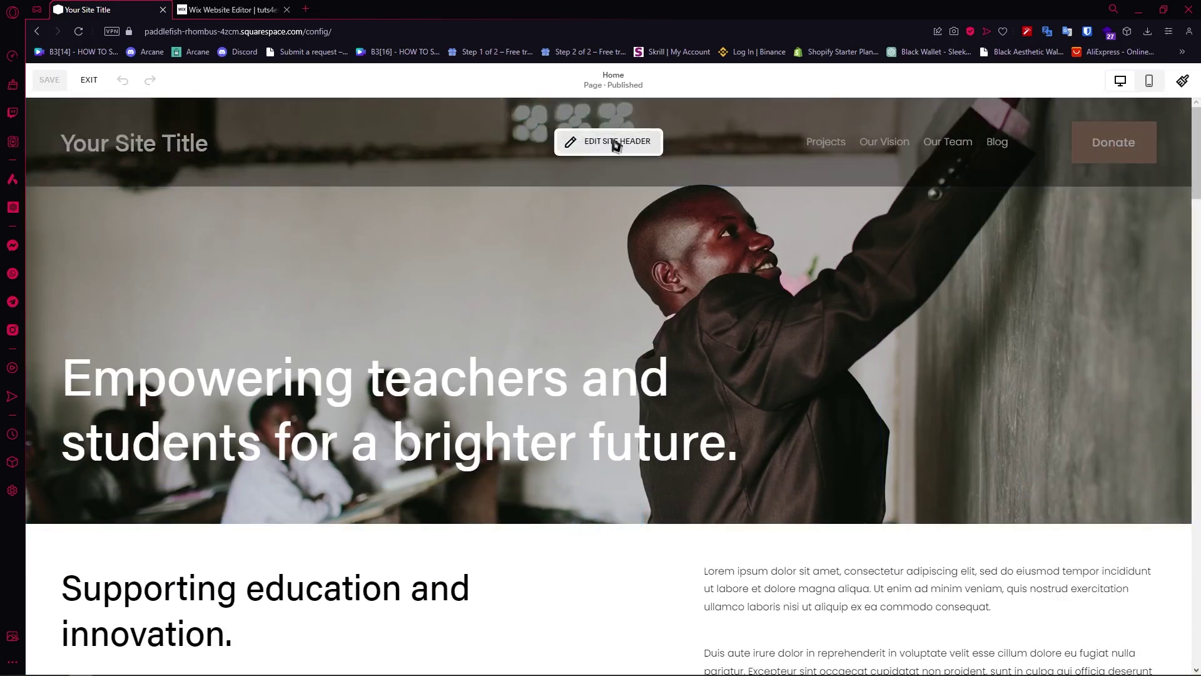
Step: Add a Cart element to the site header, then open the header's design settings
{"action": "left_click", "coordinate": [613, 142]}
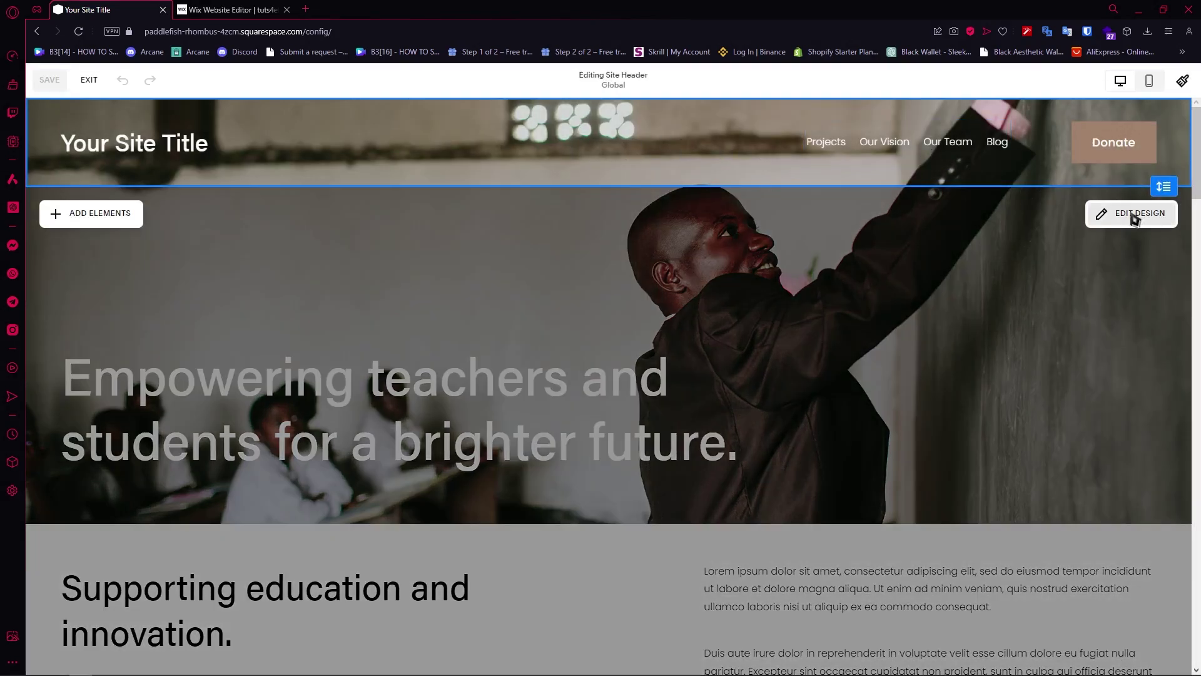
{"action": "left_click", "coordinate": [100, 215]}
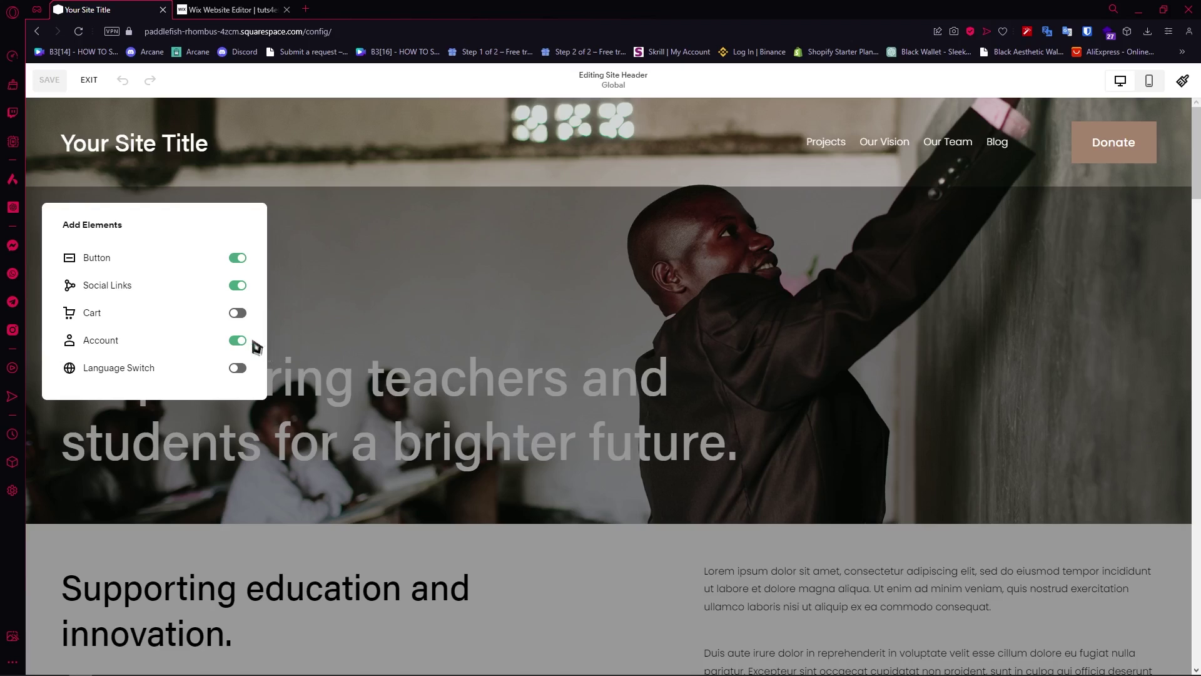
{"action": "left_click", "coordinate": [235, 314]}
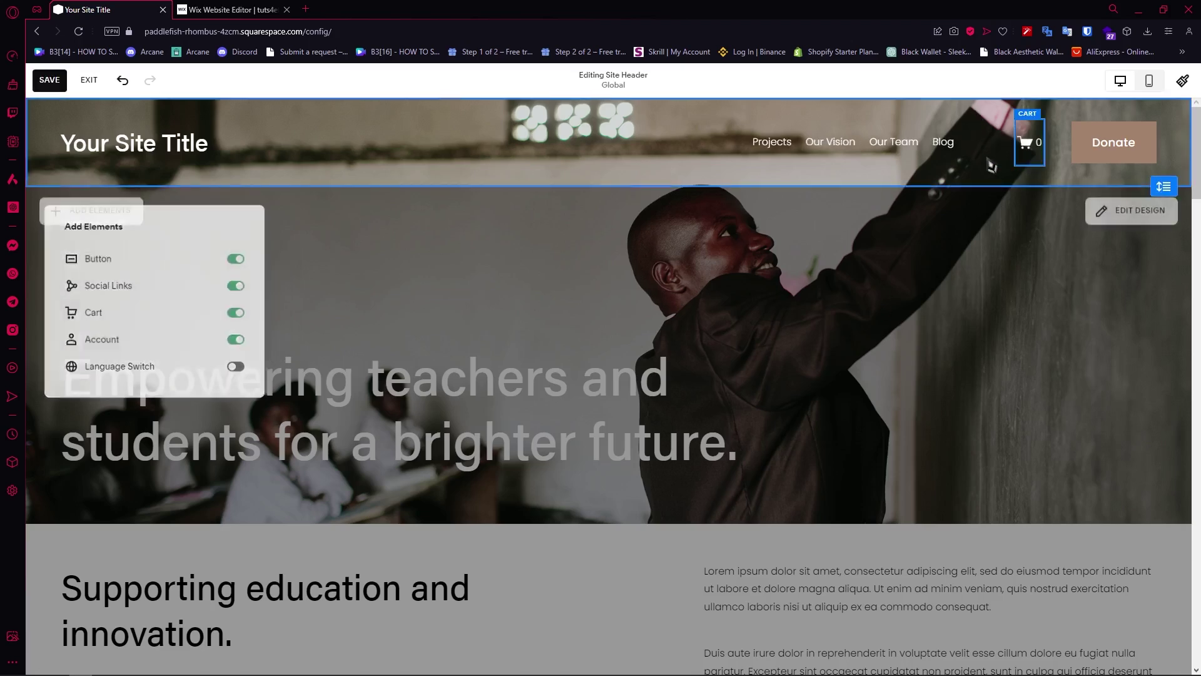
{"action": "left_click", "coordinate": [1123, 212]}
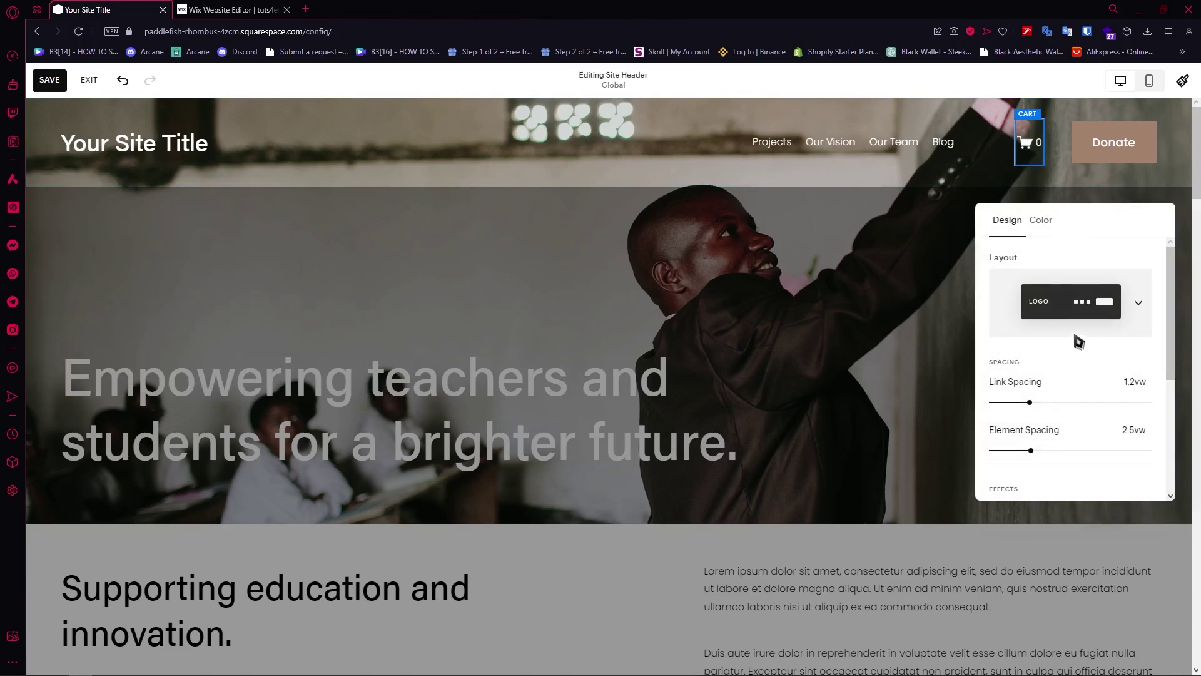
Step: Set the header Height slider to 2.7vw, close the Design panel and finish header editing
{"action": "scroll", "coordinate": [1079, 342], "scroll_direction": "down", "scroll_amount": 3}
{"action": "scroll", "coordinate": [1067, 343], "scroll_direction": "up", "scroll_amount": 3}
{"action": "scroll", "coordinate": [1080, 346], "scroll_direction": "down", "scroll_amount": 3}
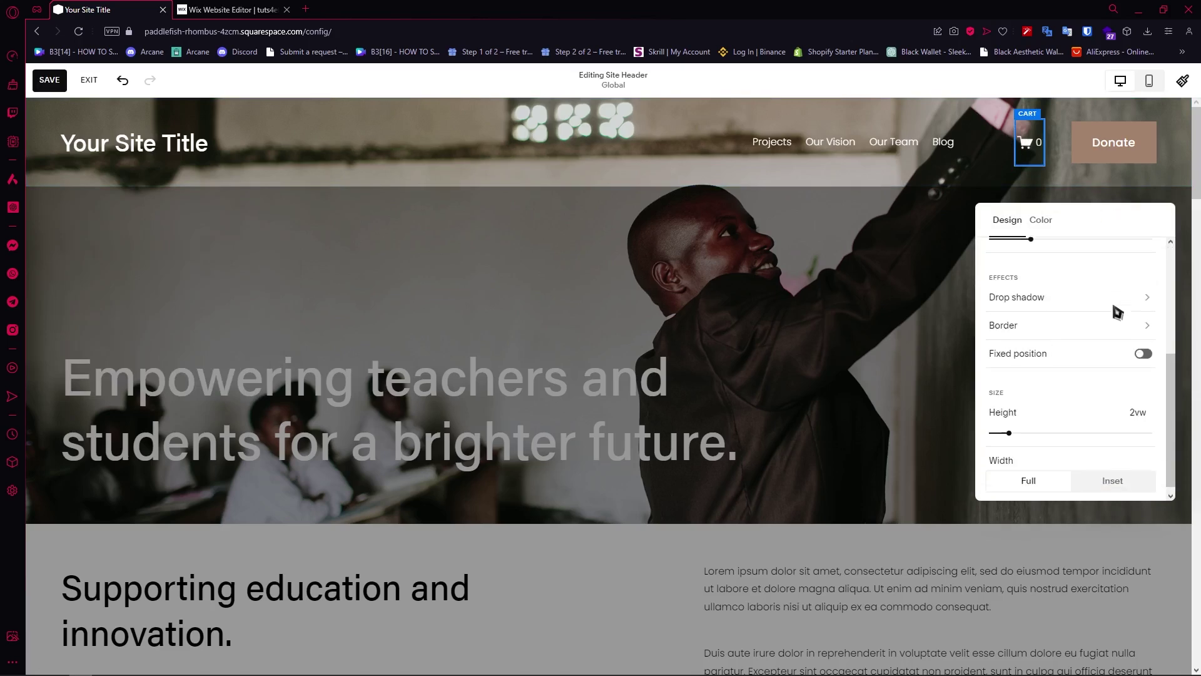
{"action": "scroll", "coordinate": [1111, 322], "scroll_direction": "down", "scroll_amount": 1}
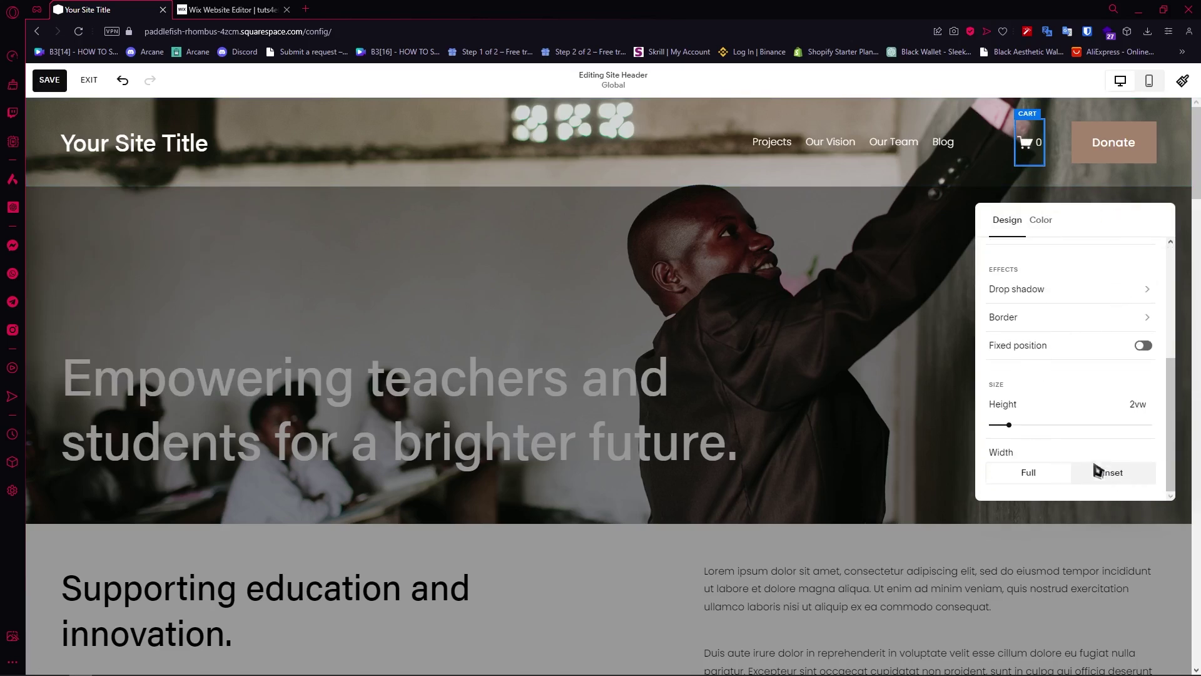
{"action": "left_click", "coordinate": [1094, 425]}
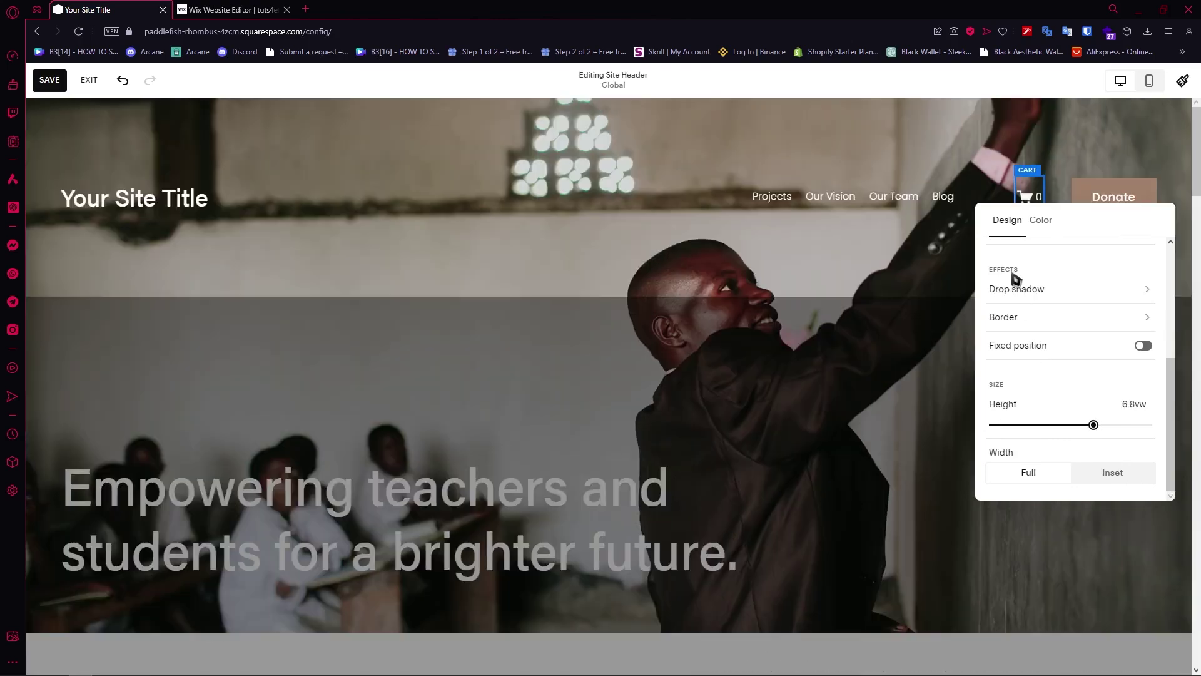
{"action": "left_click_drag", "start_coordinate": [1092, 424], "coordinate": [1021, 425]}
{"action": "left_click", "coordinate": [823, 337]}
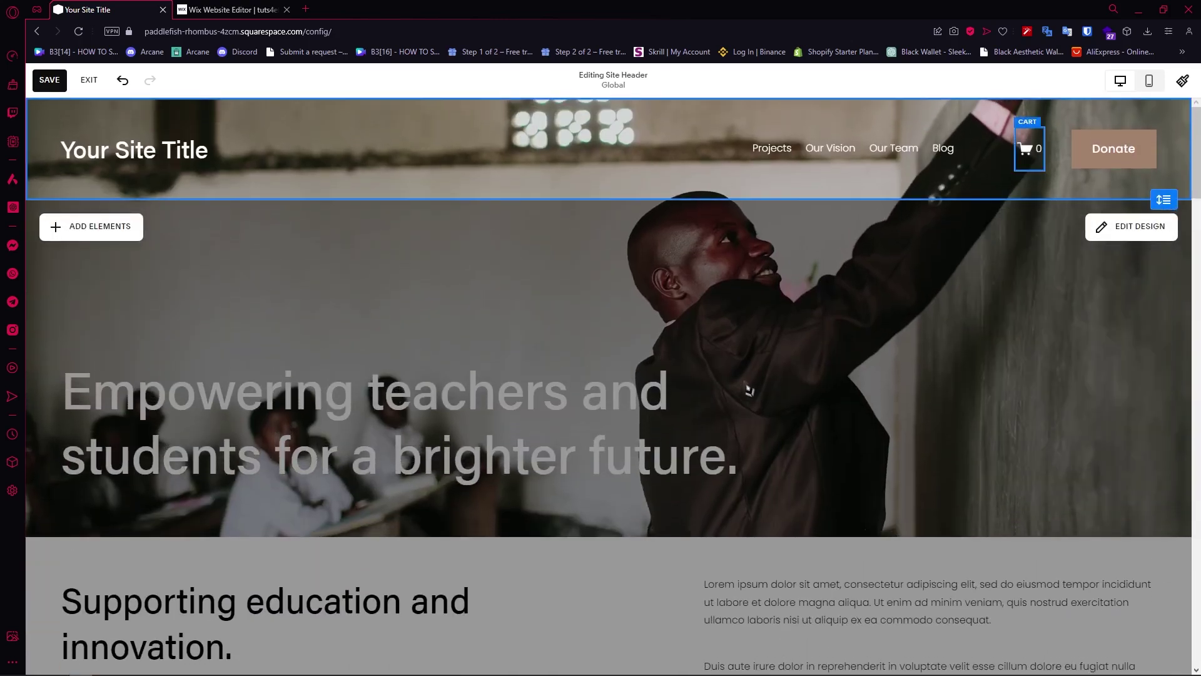
{"action": "scroll", "coordinate": [792, 314], "scroll_direction": "down", "scroll_amount": 5}
{"action": "scroll", "coordinate": [830, 308], "scroll_direction": "up", "scroll_amount": 5}
{"action": "left_click", "coordinate": [373, 359]}
{"action": "scroll", "coordinate": [841, 373], "scroll_direction": "down", "scroll_amount": 4}
Step: Try Tertiary and Secondary on the Learn More button, keep Primary, and open its settings
{"action": "scroll", "coordinate": [841, 374], "scroll_direction": "down", "scroll_amount": 10}
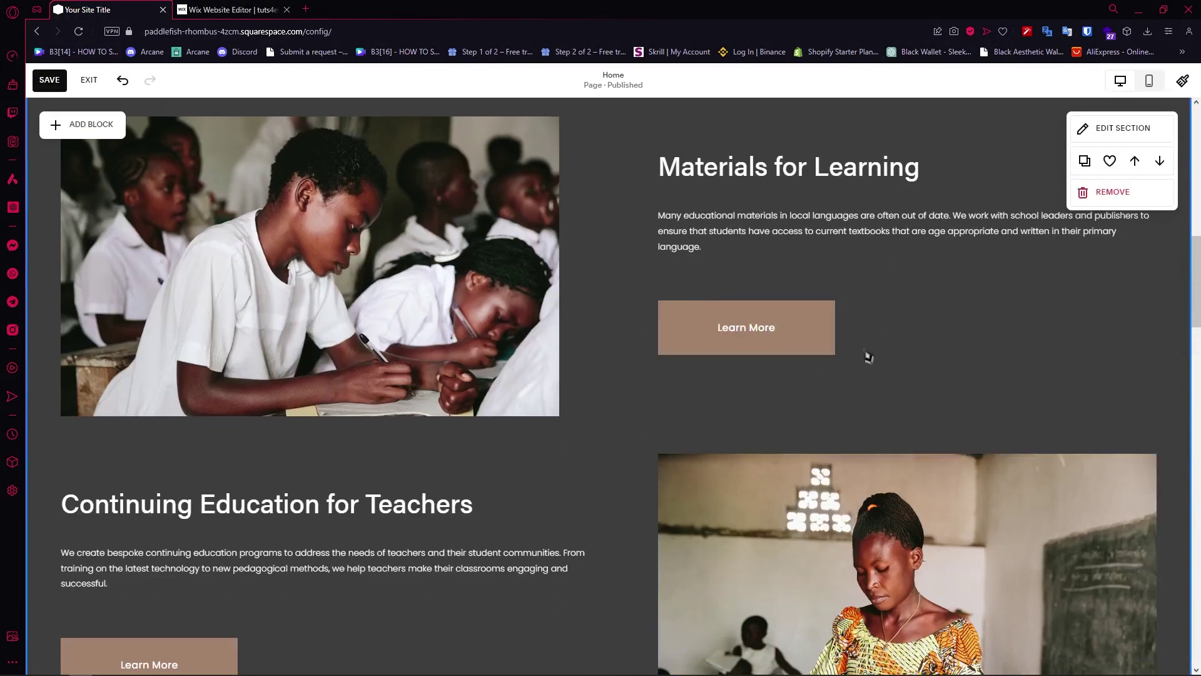
{"action": "left_click", "coordinate": [824, 327]}
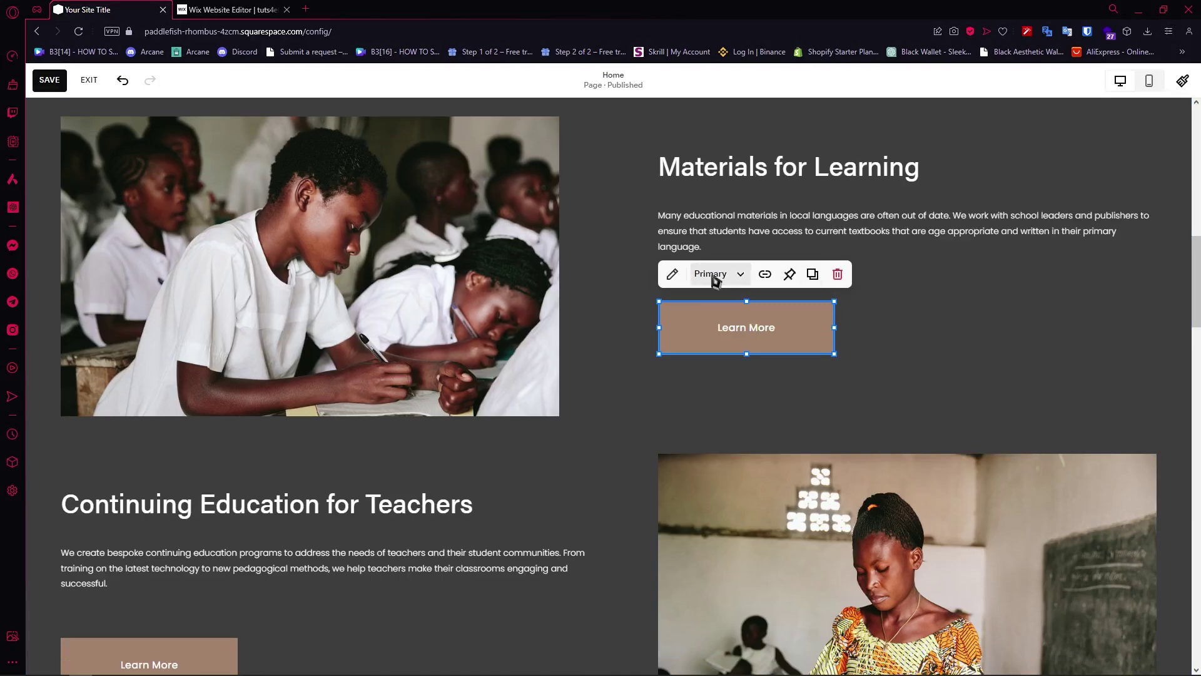
{"action": "left_click", "coordinate": [730, 276]}
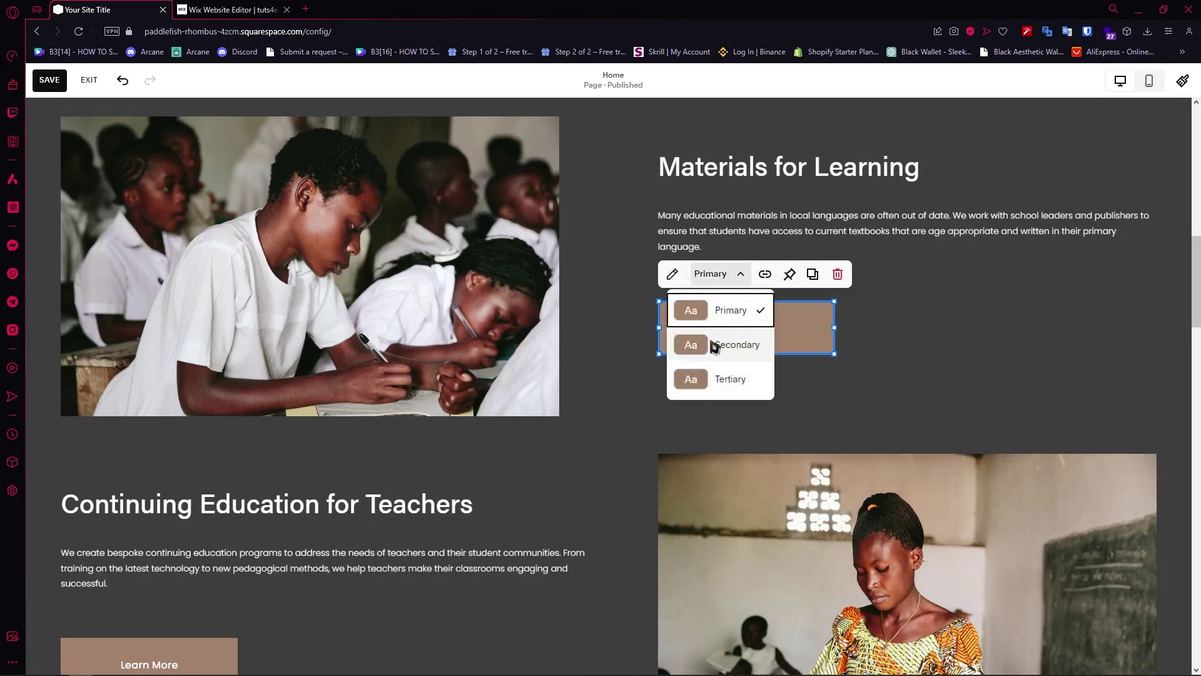
{"action": "left_click", "coordinate": [730, 380]}
{"action": "left_click", "coordinate": [713, 274]}
{"action": "left_click", "coordinate": [720, 345]}
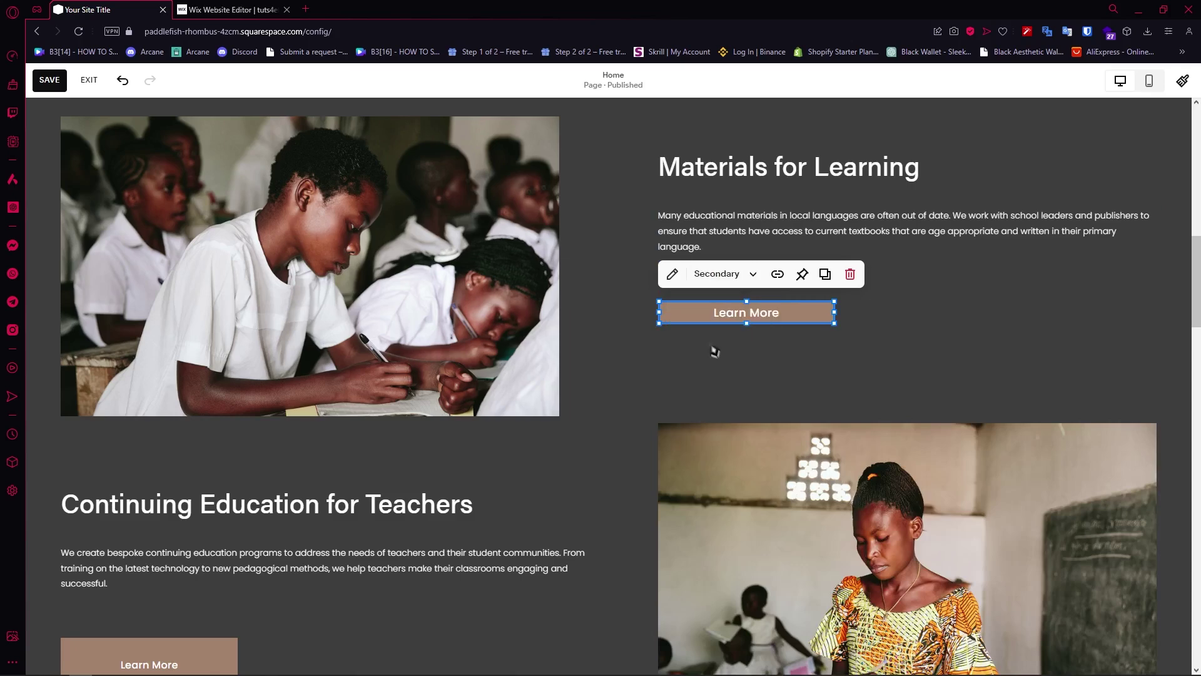
{"action": "left_click", "coordinate": [729, 275]}
{"action": "left_click", "coordinate": [725, 311]}
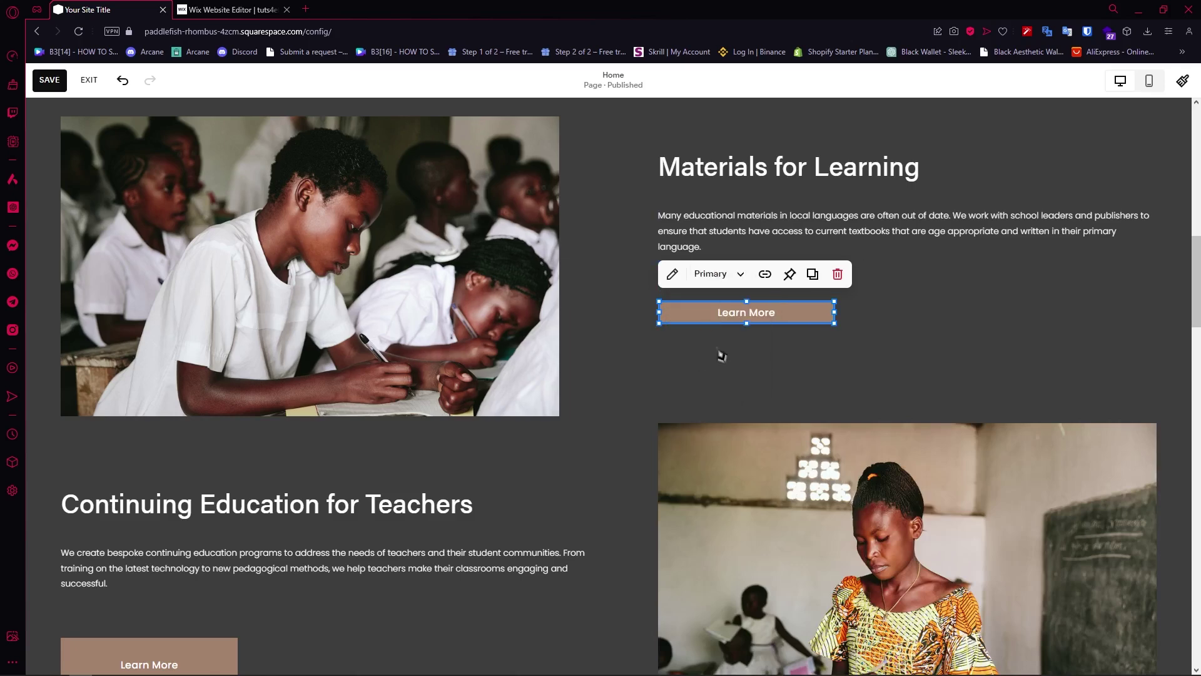
{"action": "left_click", "coordinate": [729, 277]}
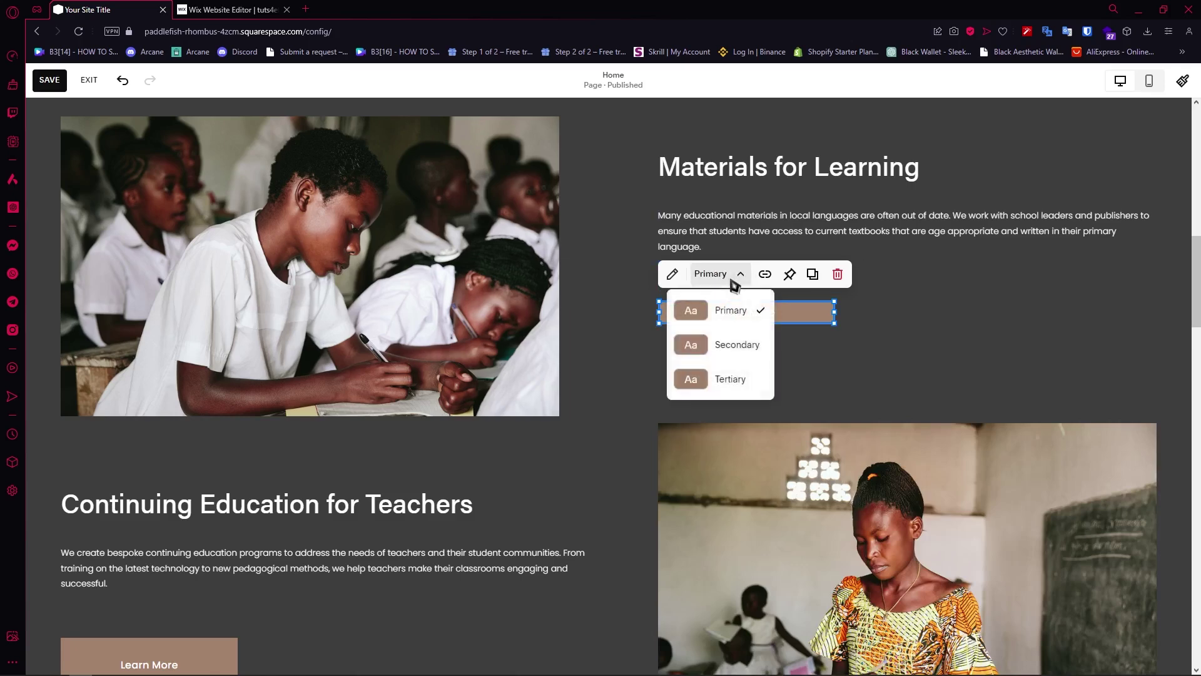
{"action": "left_click", "coordinate": [677, 275]}
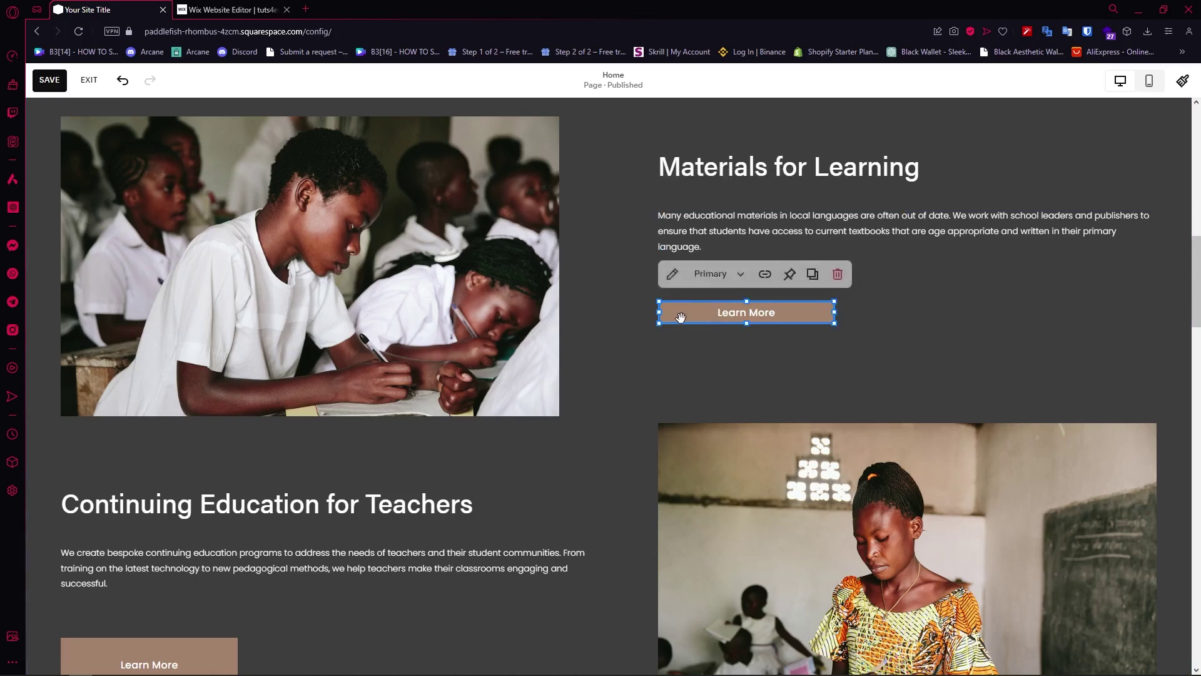
{"action": "left_click", "coordinate": [672, 276]}
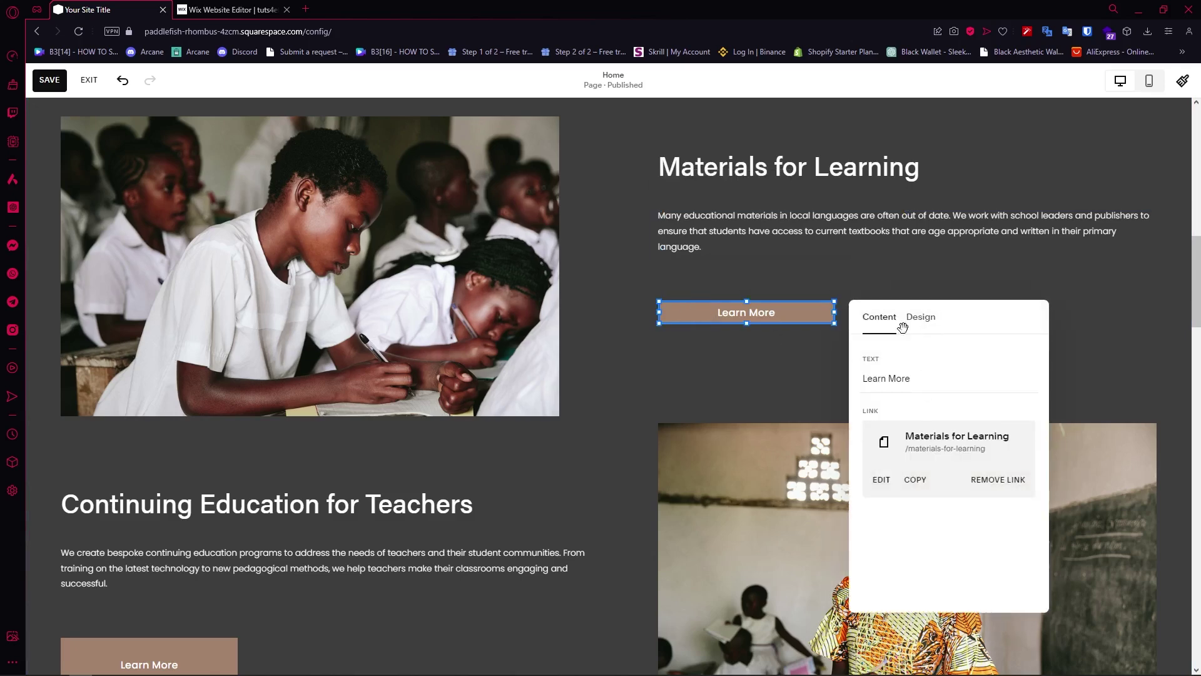
{"action": "left_click", "coordinate": [922, 319]}
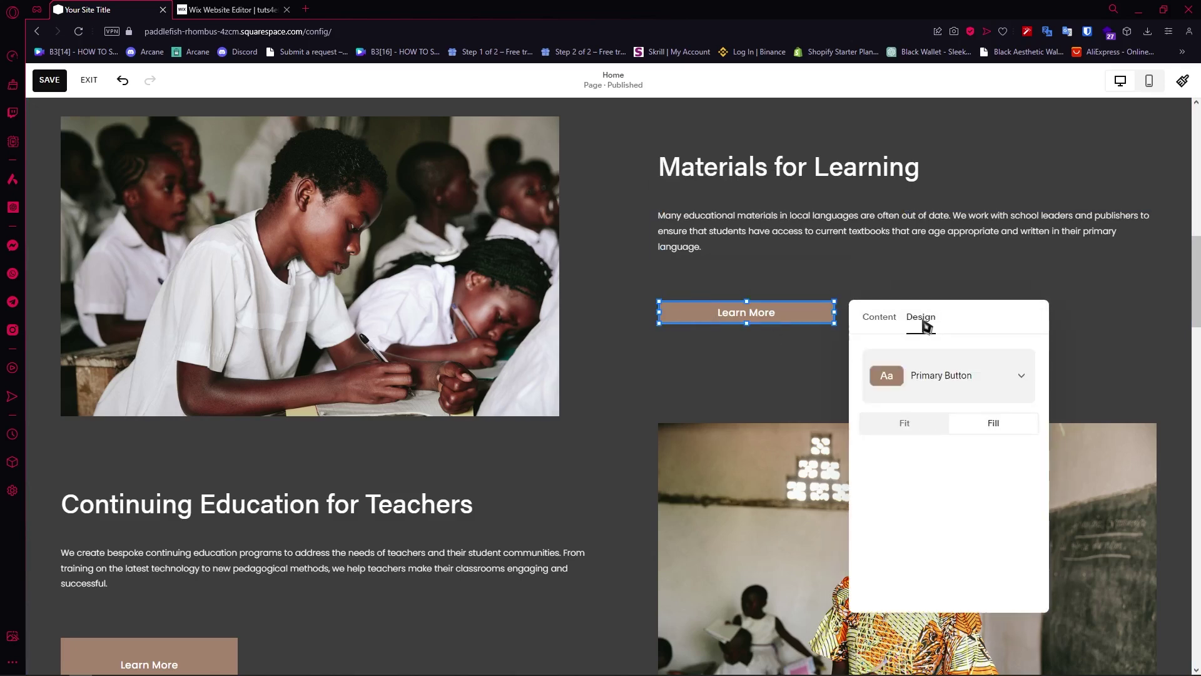
{"action": "left_click", "coordinate": [921, 428]}
{"action": "left_click", "coordinate": [956, 477]}
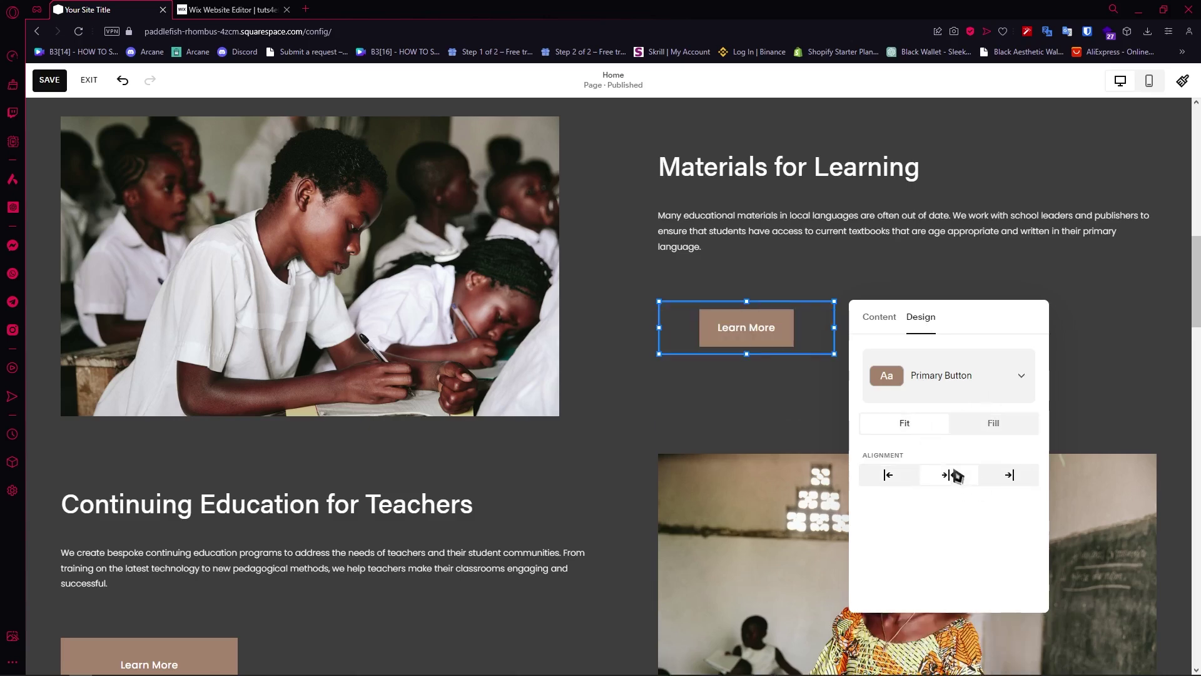
{"action": "left_click", "coordinate": [1005, 477]}
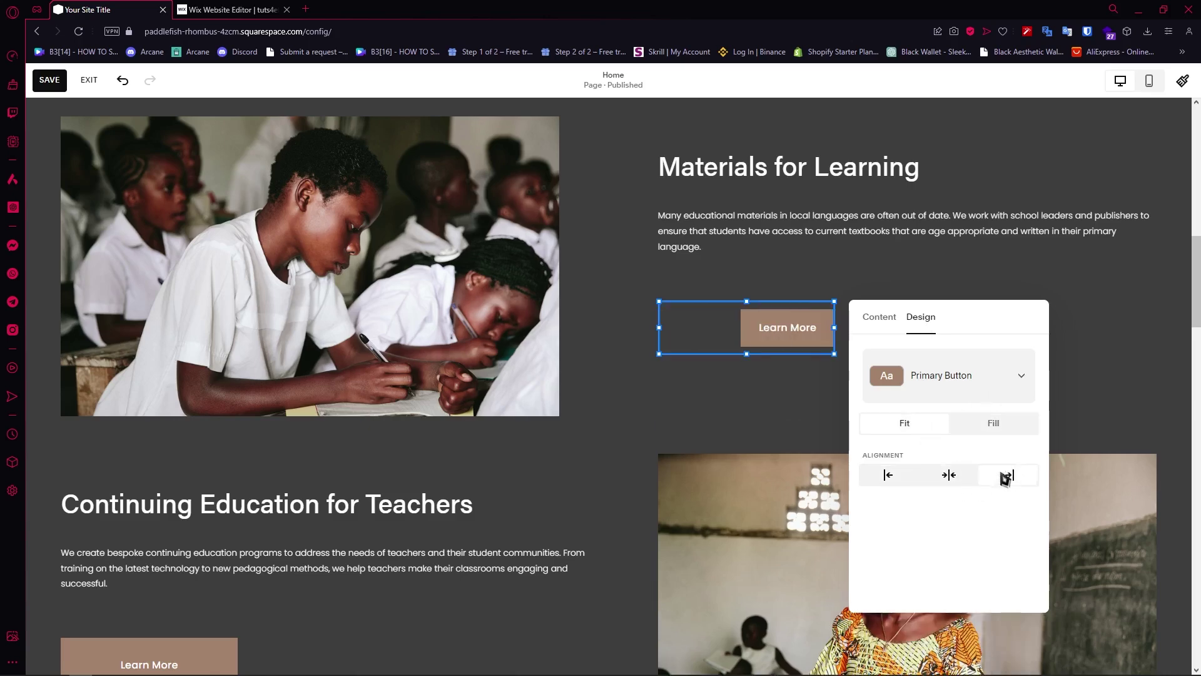
{"action": "left_click", "coordinate": [878, 320]}
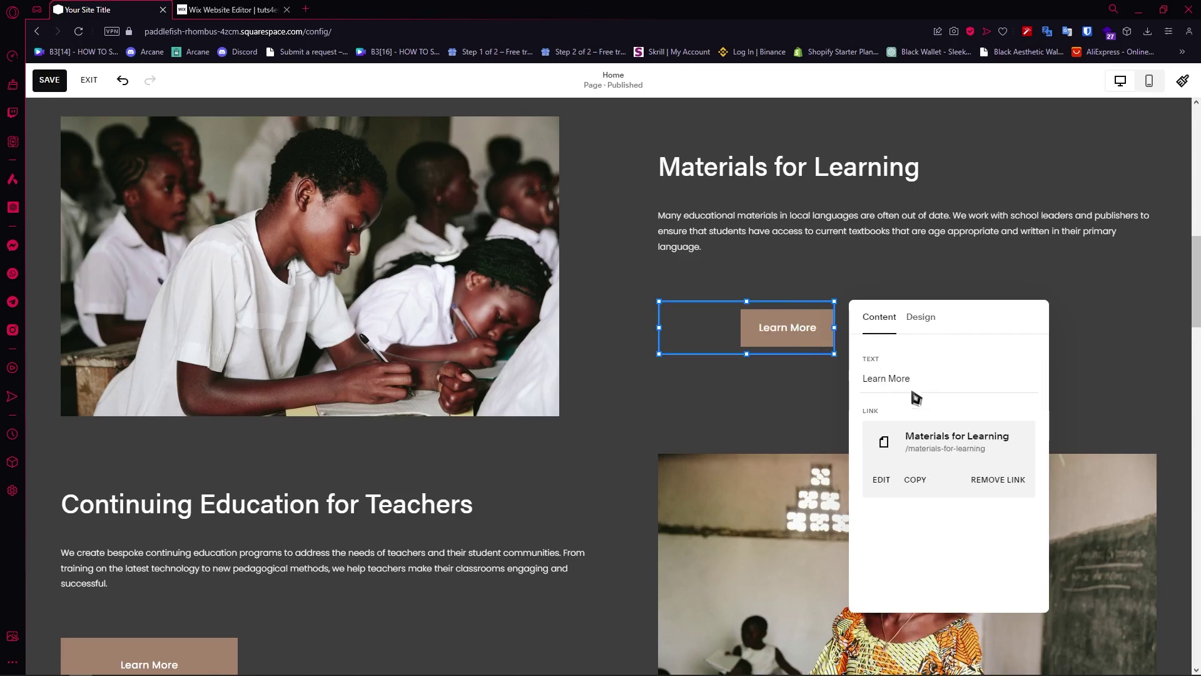
{"action": "left_click", "coordinate": [771, 392]}
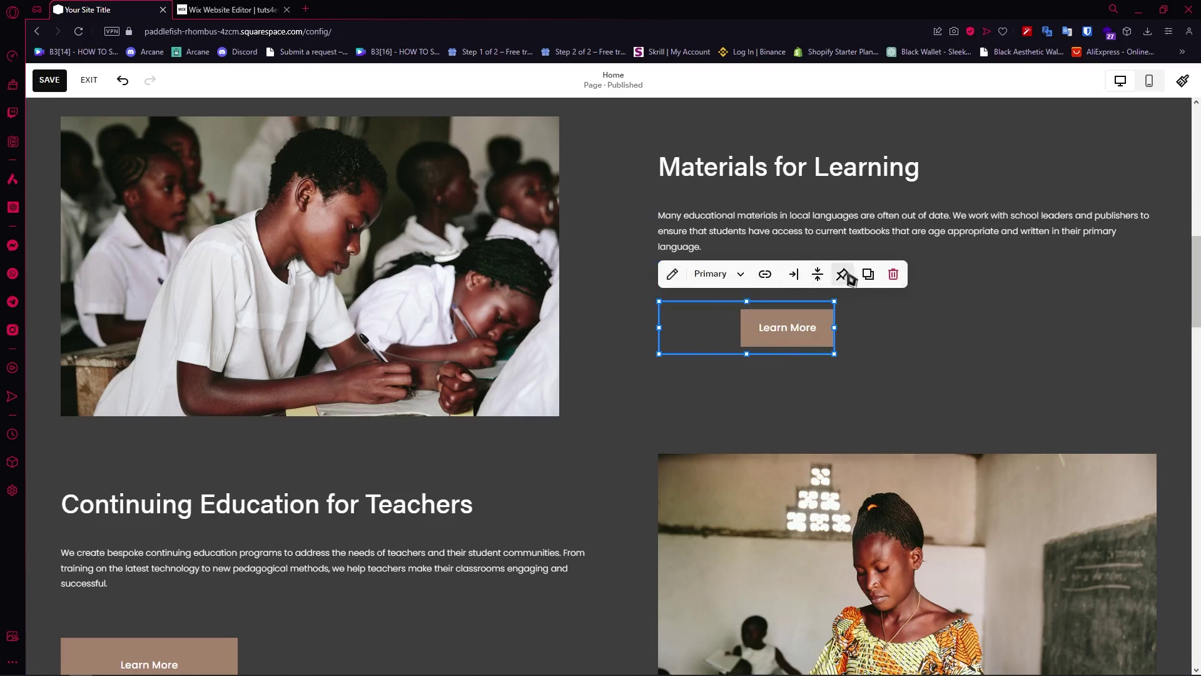
{"action": "left_click", "coordinate": [735, 274]}
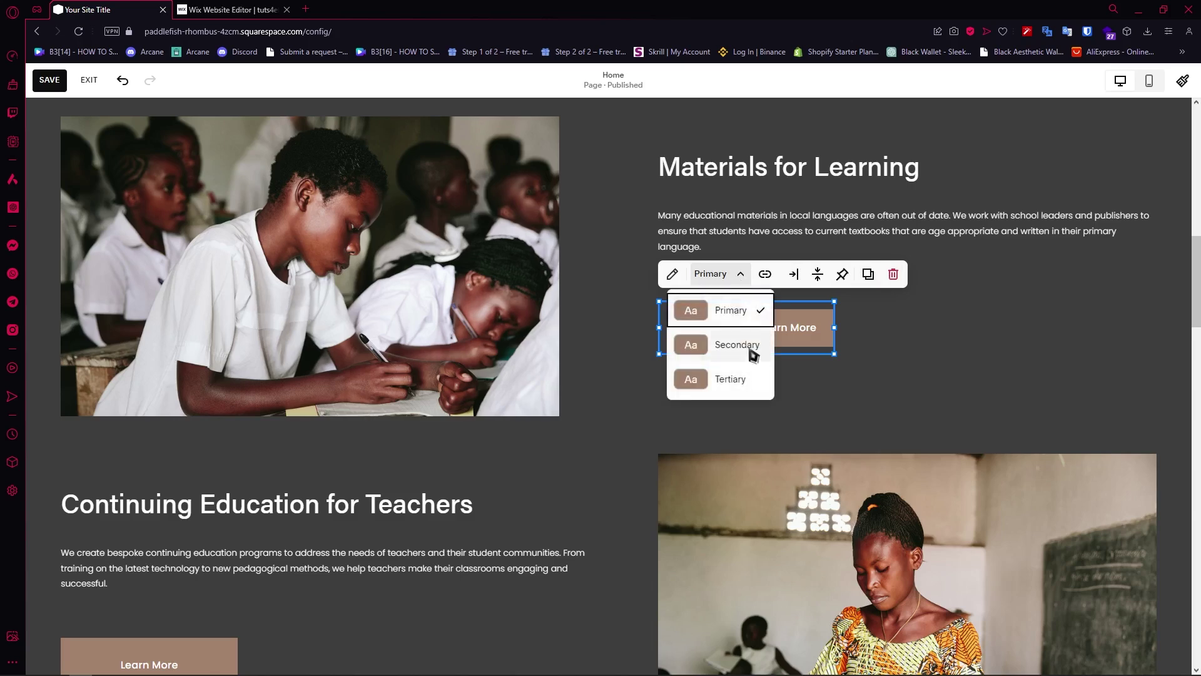
{"action": "key", "text": "Escape"}
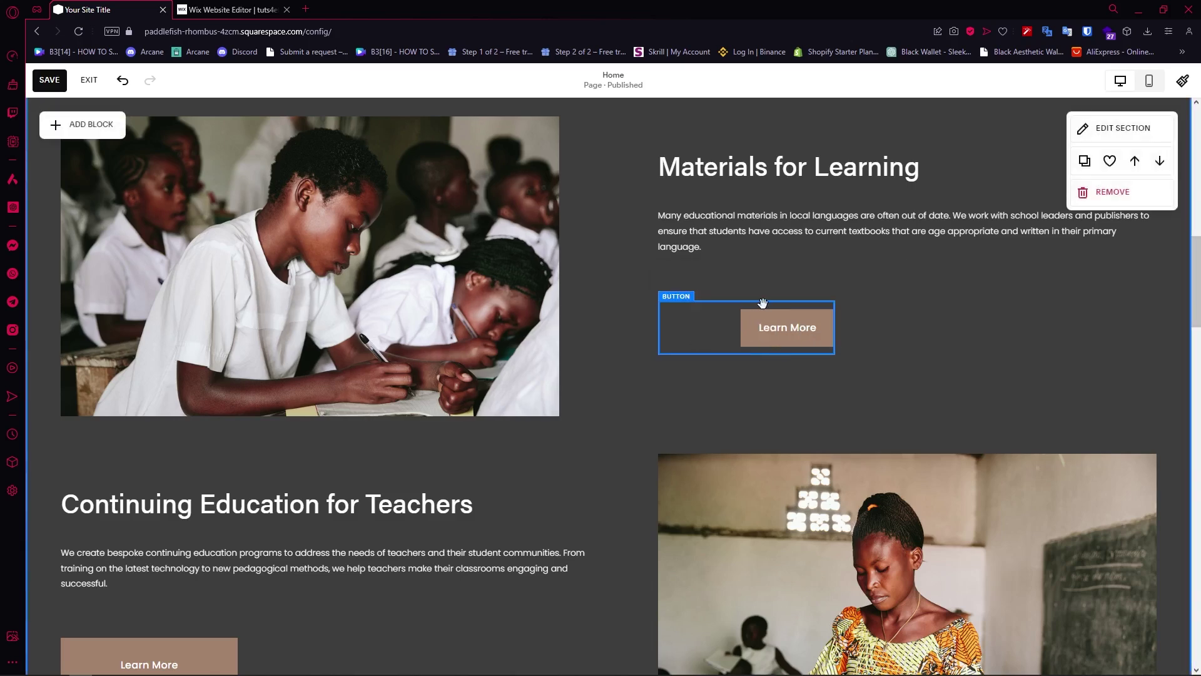
{"action": "left_click", "coordinate": [803, 328]}
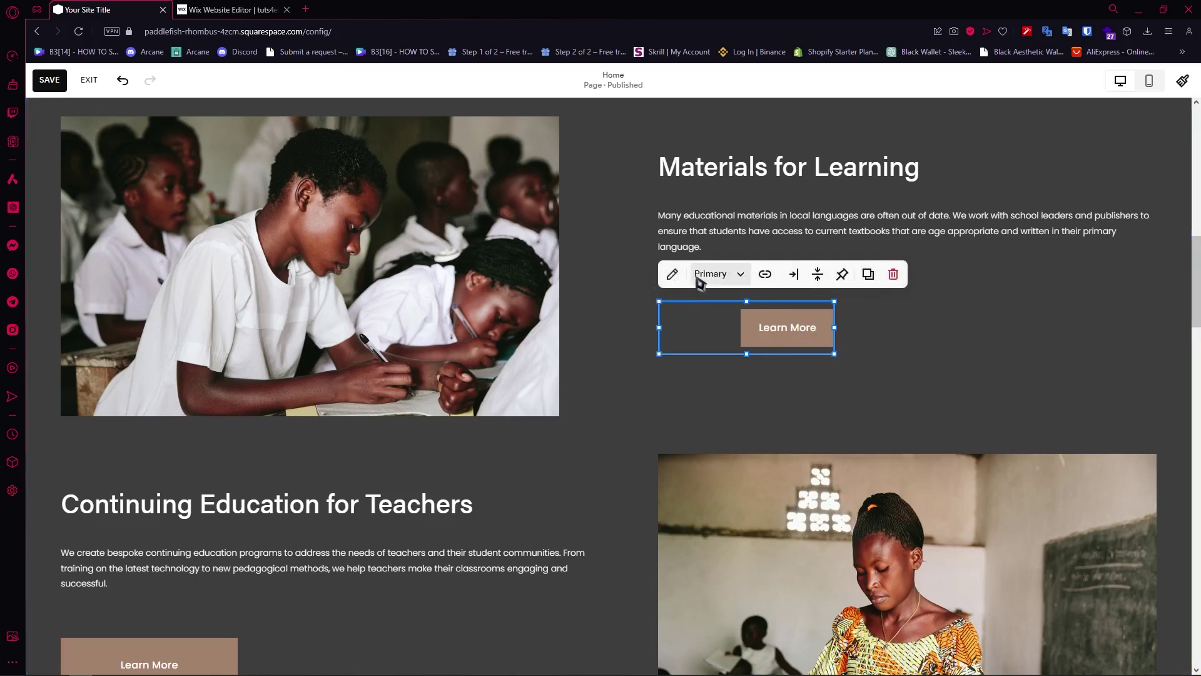
{"action": "left_click", "coordinate": [670, 273]}
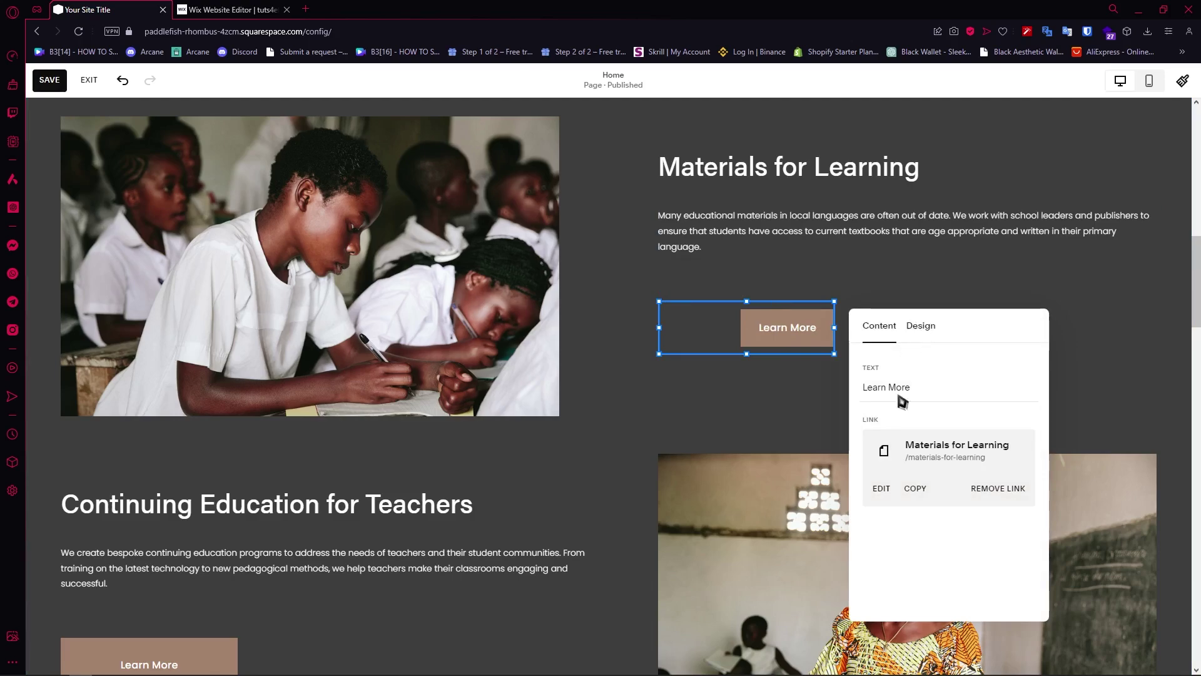
{"action": "left_click", "coordinate": [924, 333]}
{"action": "left_click", "coordinate": [924, 390]}
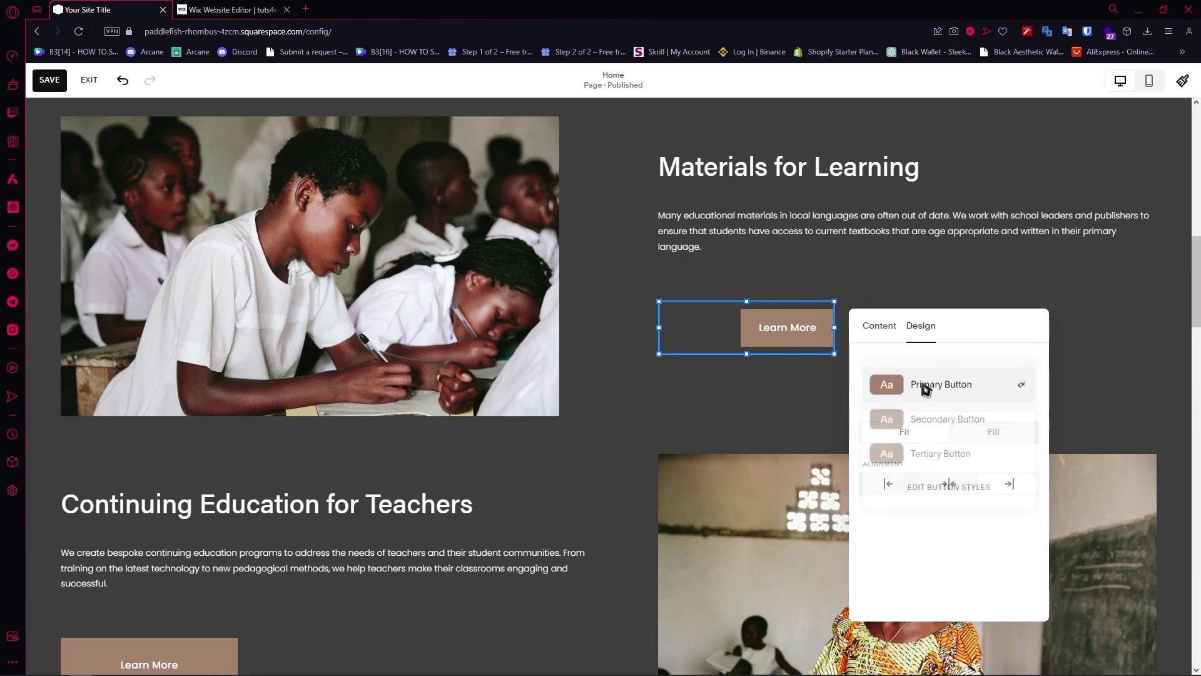
{"action": "left_click", "coordinate": [894, 383]}
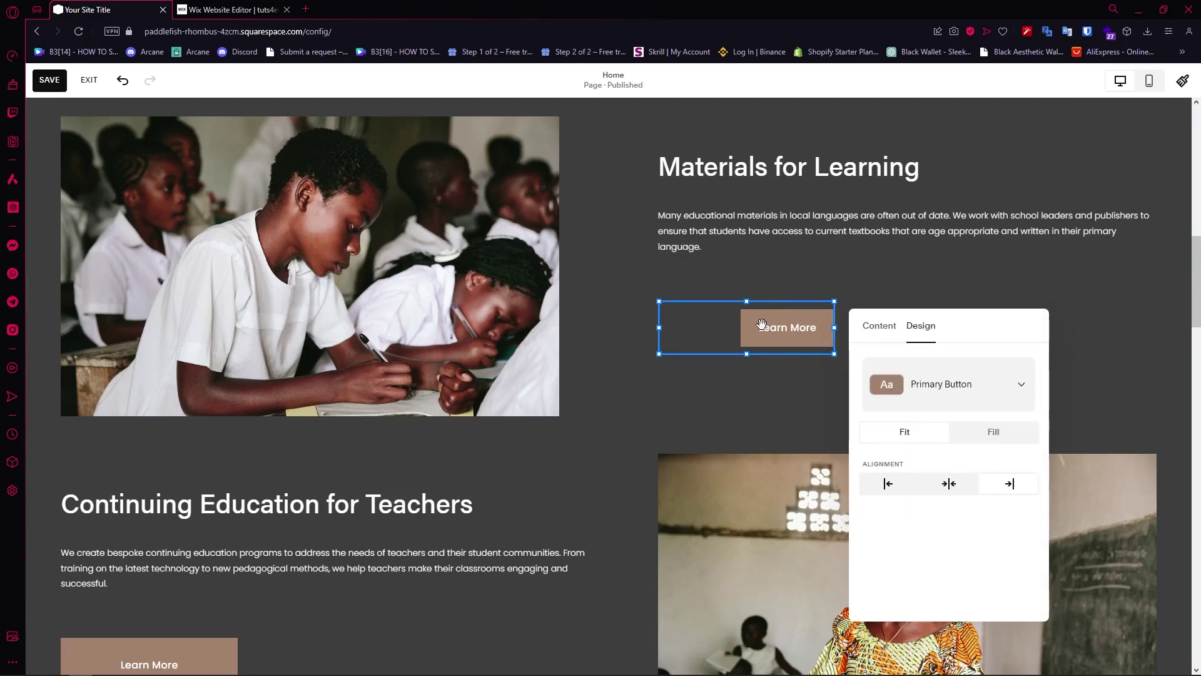
{"action": "scroll", "coordinate": [749, 390], "scroll_direction": "down", "scroll_amount": 15}
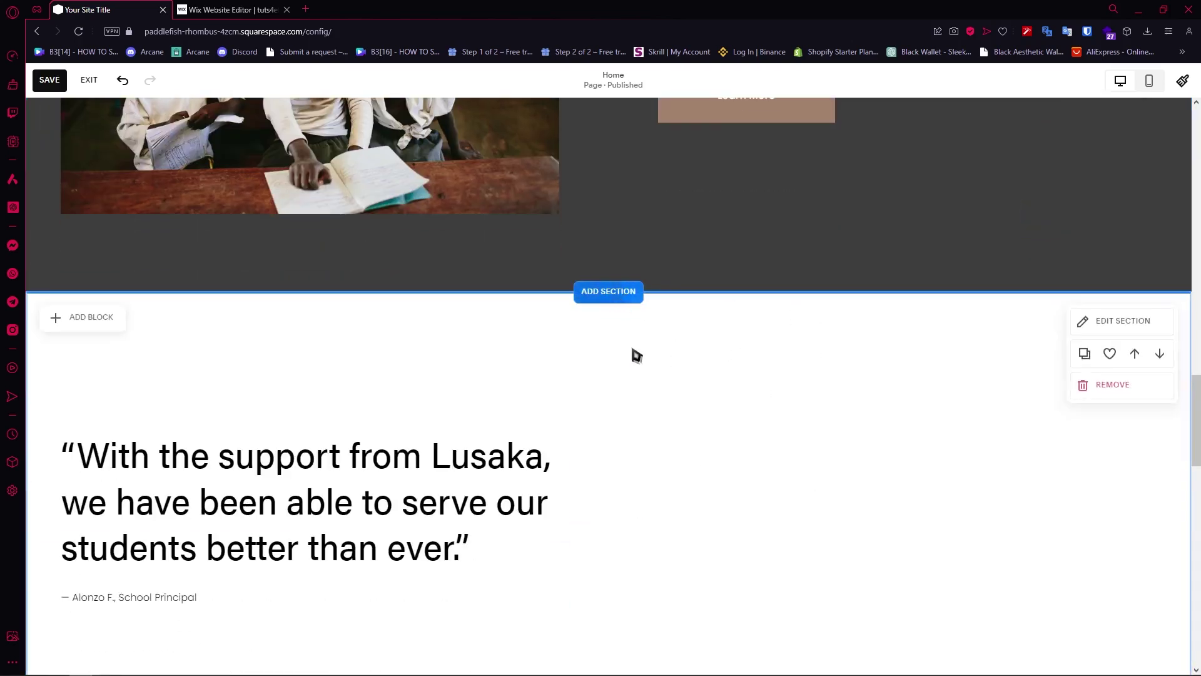
Step: Add an 'Introduce your brand' intro section with a mountain-and-lake photo below Support for Communities
{"action": "scroll", "coordinate": [644, 362], "scroll_direction": "down", "scroll_amount": 2}
{"action": "scroll", "coordinate": [250, 438], "scroll_direction": "up", "scroll_amount": 4}
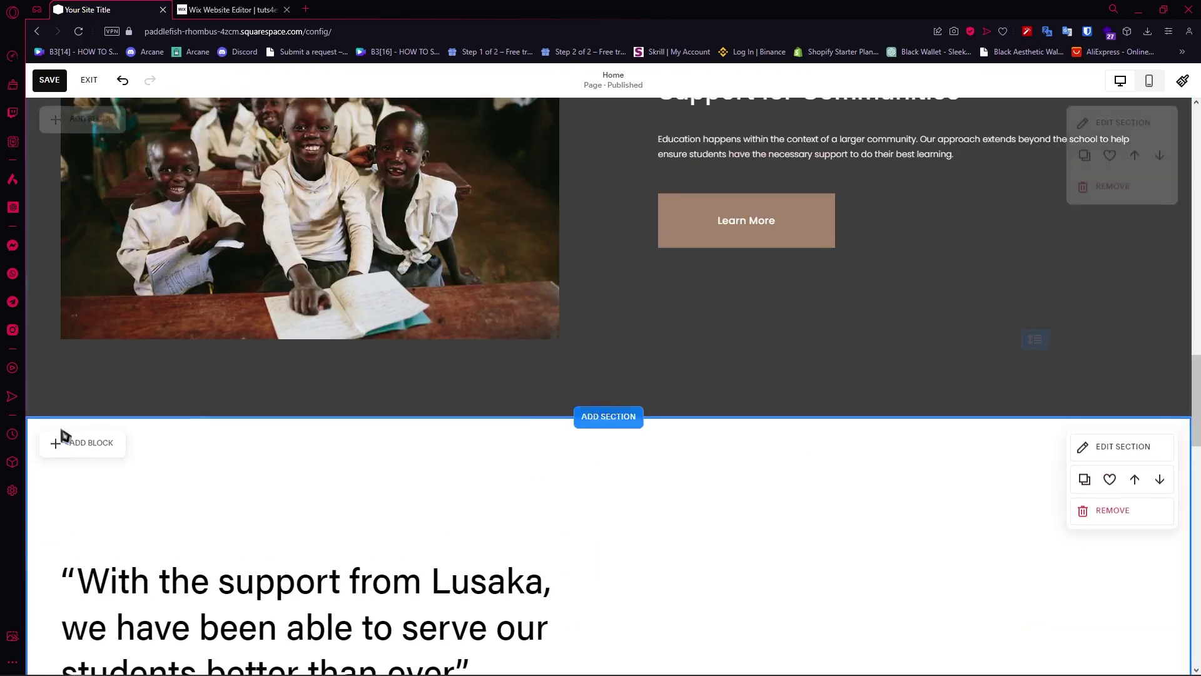
{"action": "left_click", "coordinate": [619, 417]}
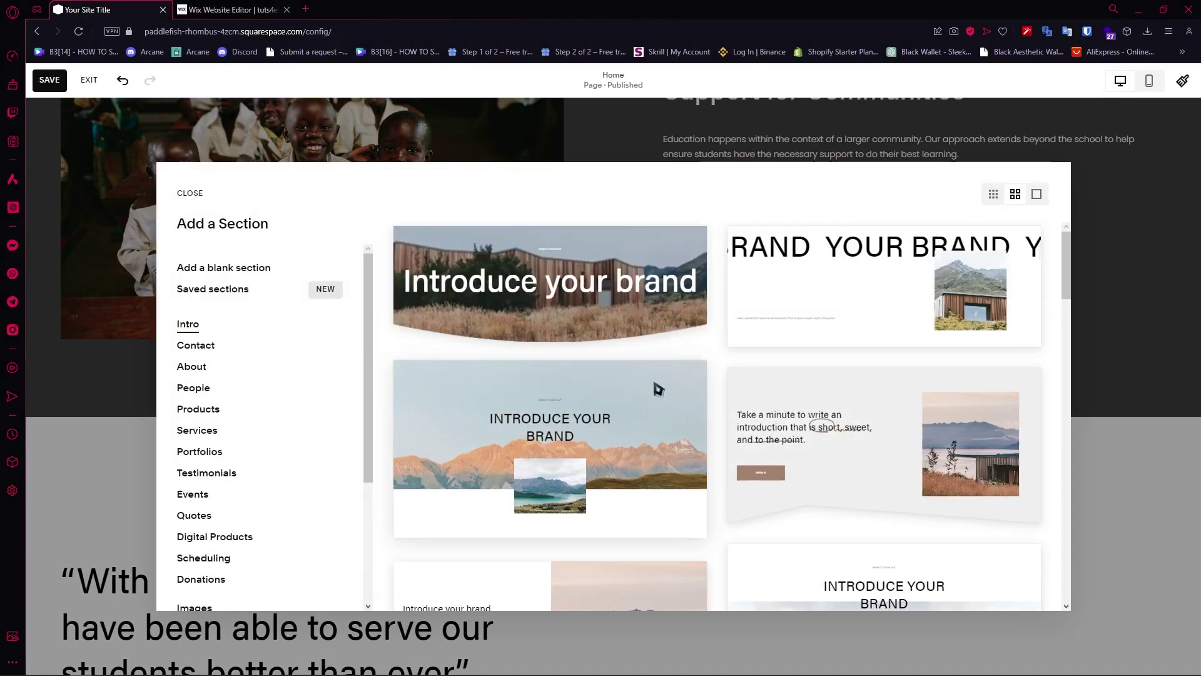
{"action": "scroll", "coordinate": [632, 356], "scroll_direction": "down", "scroll_amount": 3}
{"action": "left_click", "coordinate": [599, 455]}
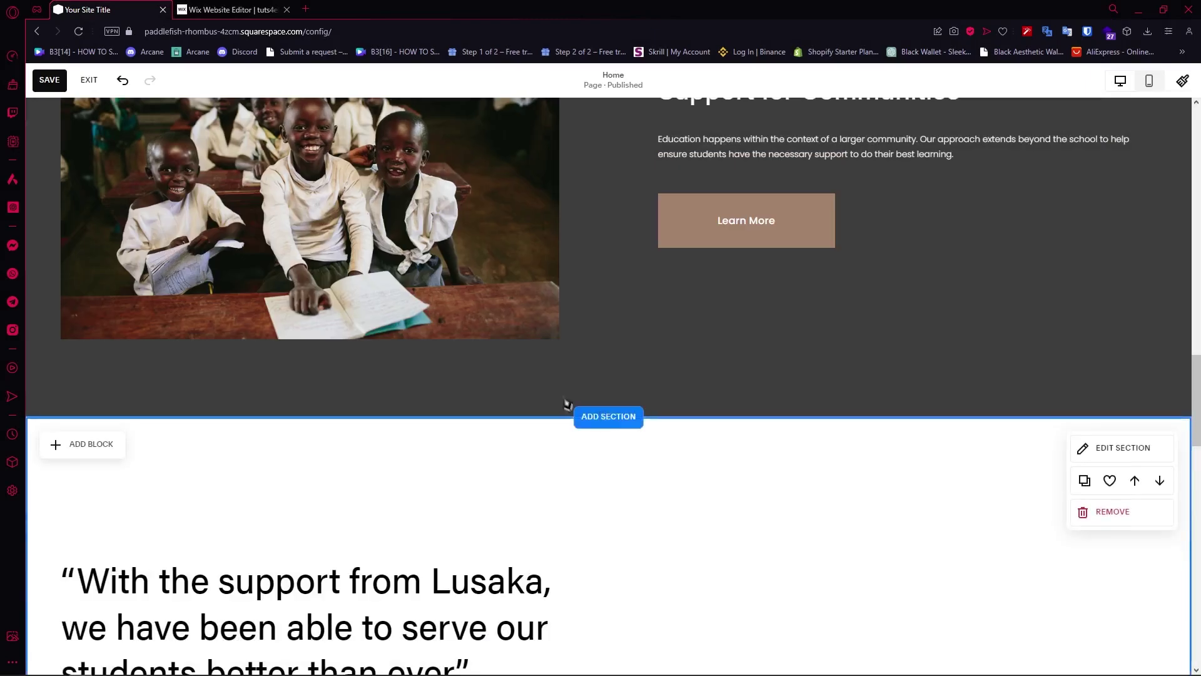
{"action": "scroll", "coordinate": [533, 441], "scroll_direction": "up", "scroll_amount": 4}
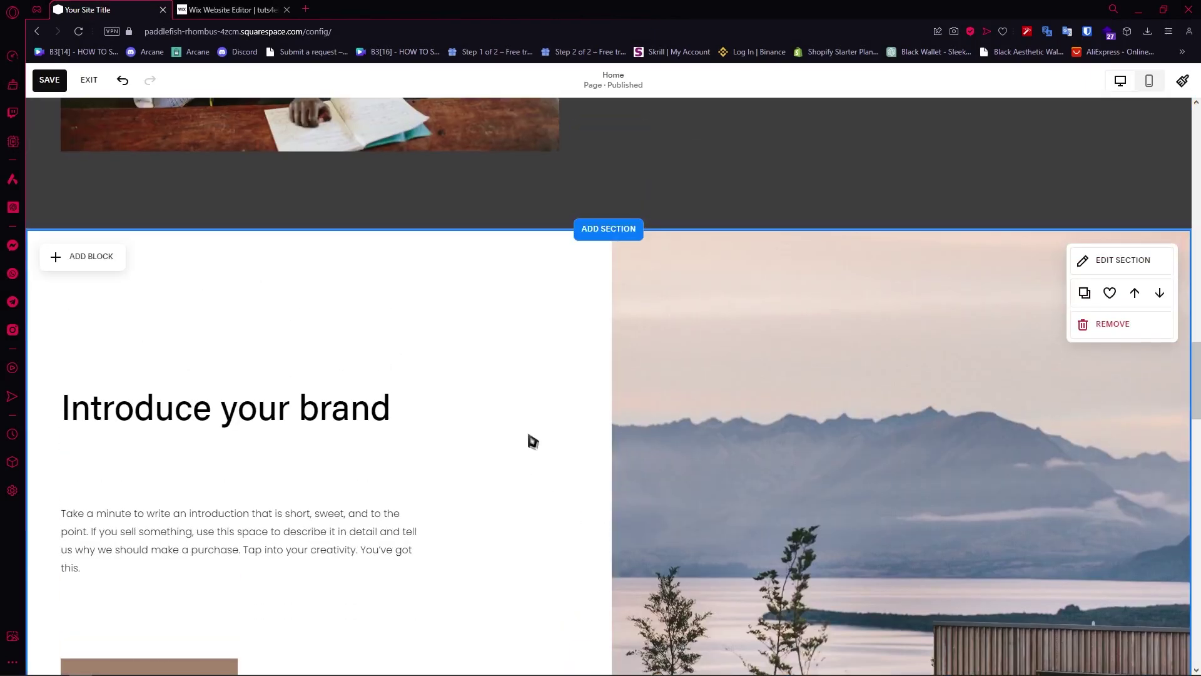
Step: Browse the list of block types available to add
{"action": "left_click", "coordinate": [95, 267]}
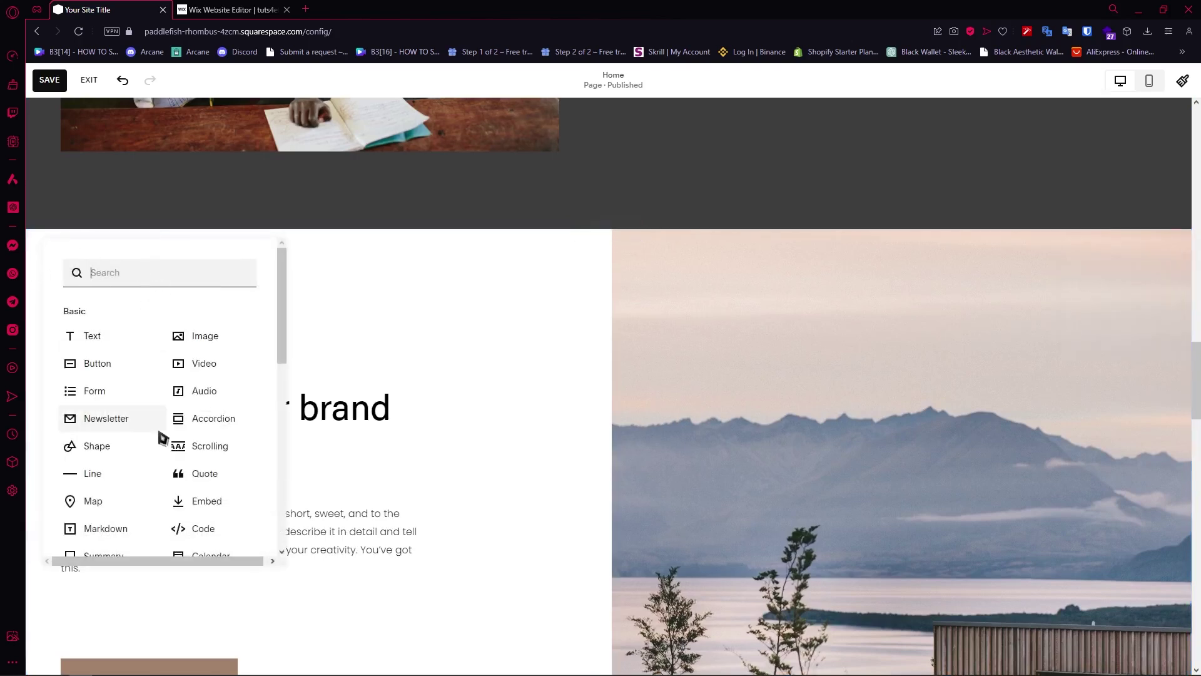
{"action": "scroll", "coordinate": [161, 436], "scroll_direction": "down", "scroll_amount": 4}
{"action": "scroll", "coordinate": [195, 421], "scroll_direction": "up", "scroll_amount": 4}
{"action": "scroll", "coordinate": [188, 453], "scroll_direction": "down", "scroll_amount": 8}
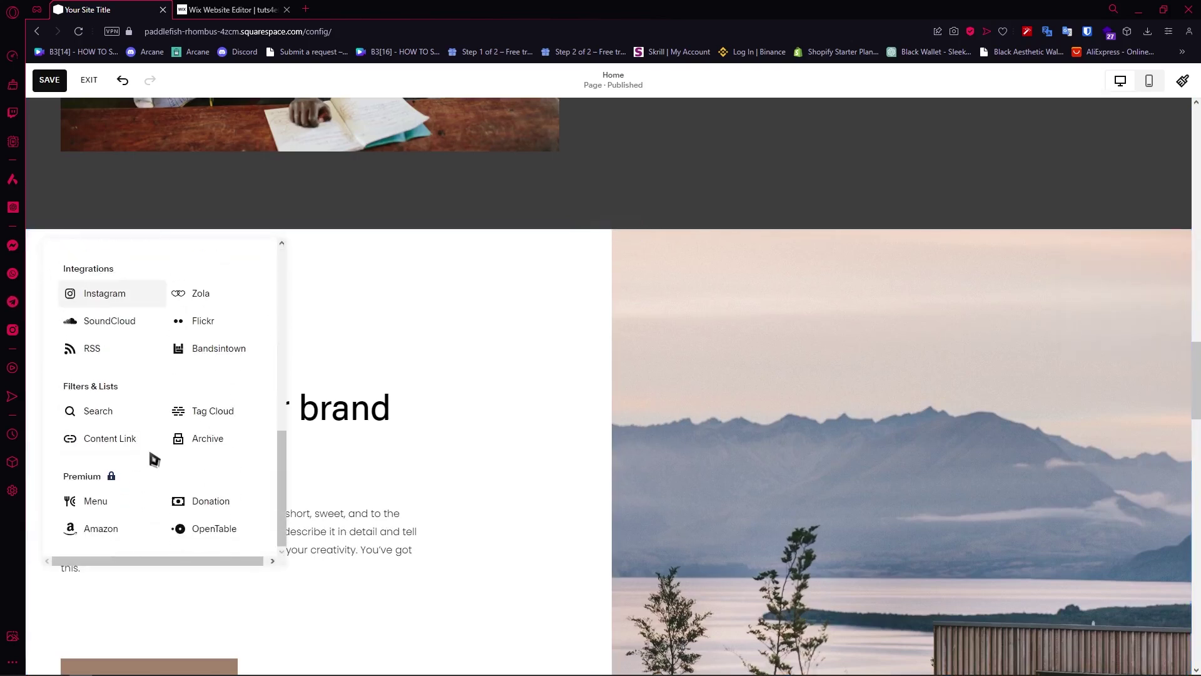
{"action": "scroll", "coordinate": [153, 461], "scroll_direction": "up", "scroll_amount": 8}
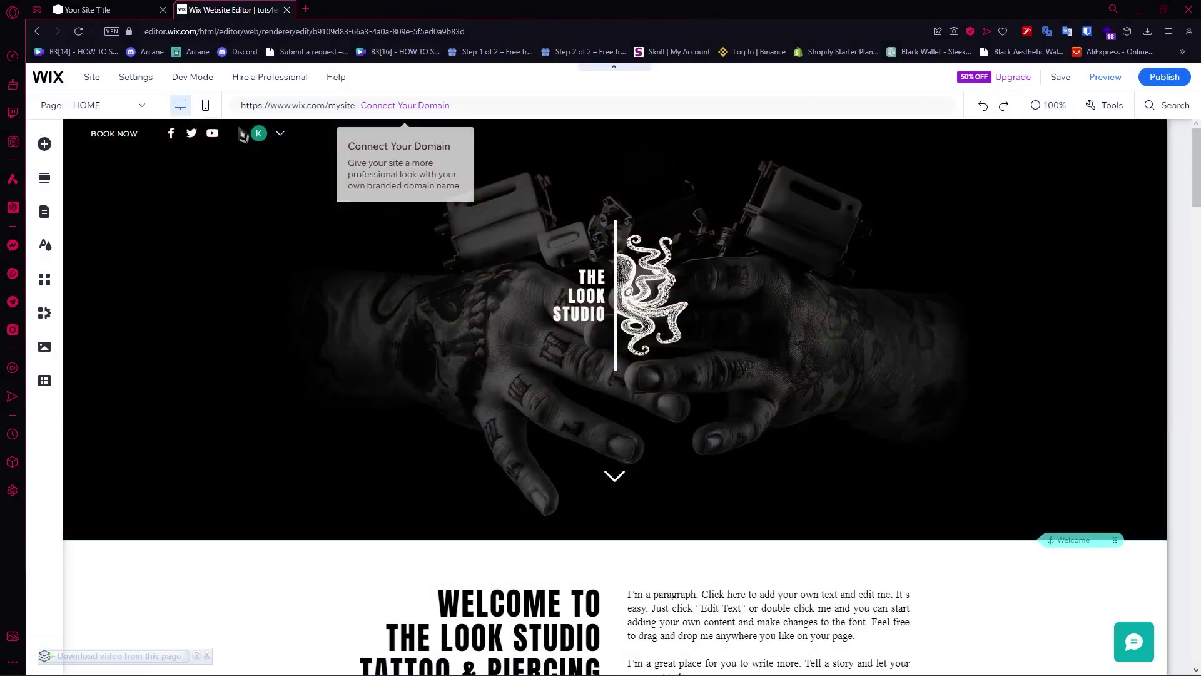
{"action": "left_click", "coordinate": [87, 9]}
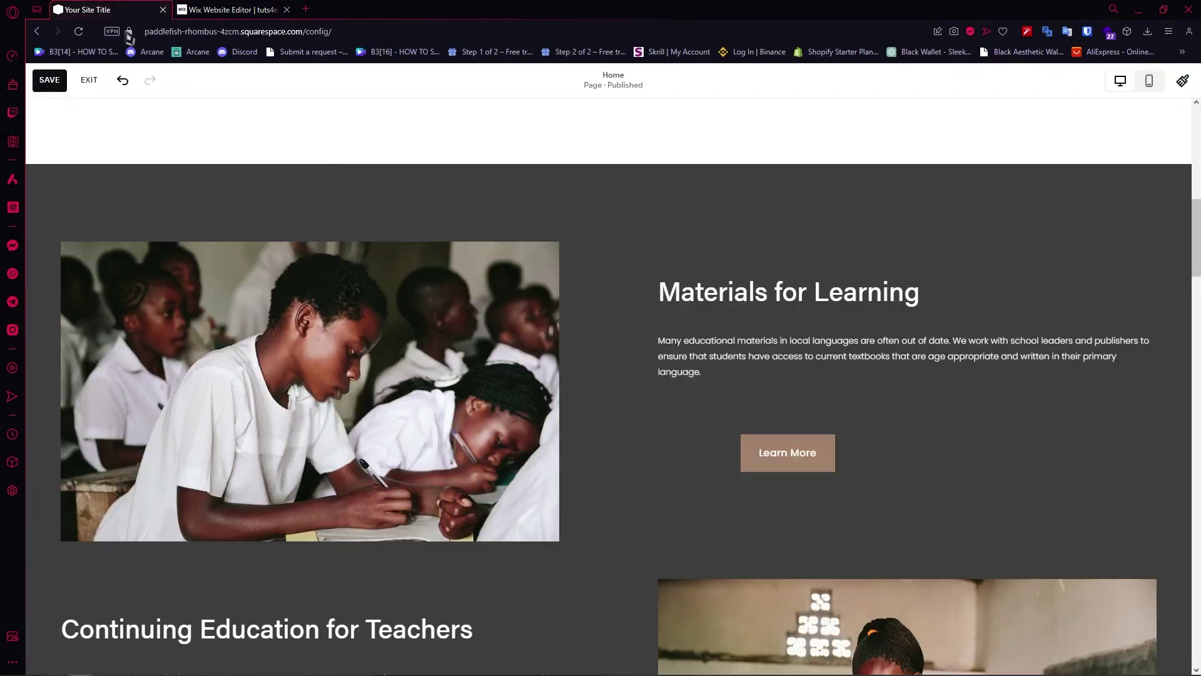
{"action": "left_click", "coordinate": [232, 9]}
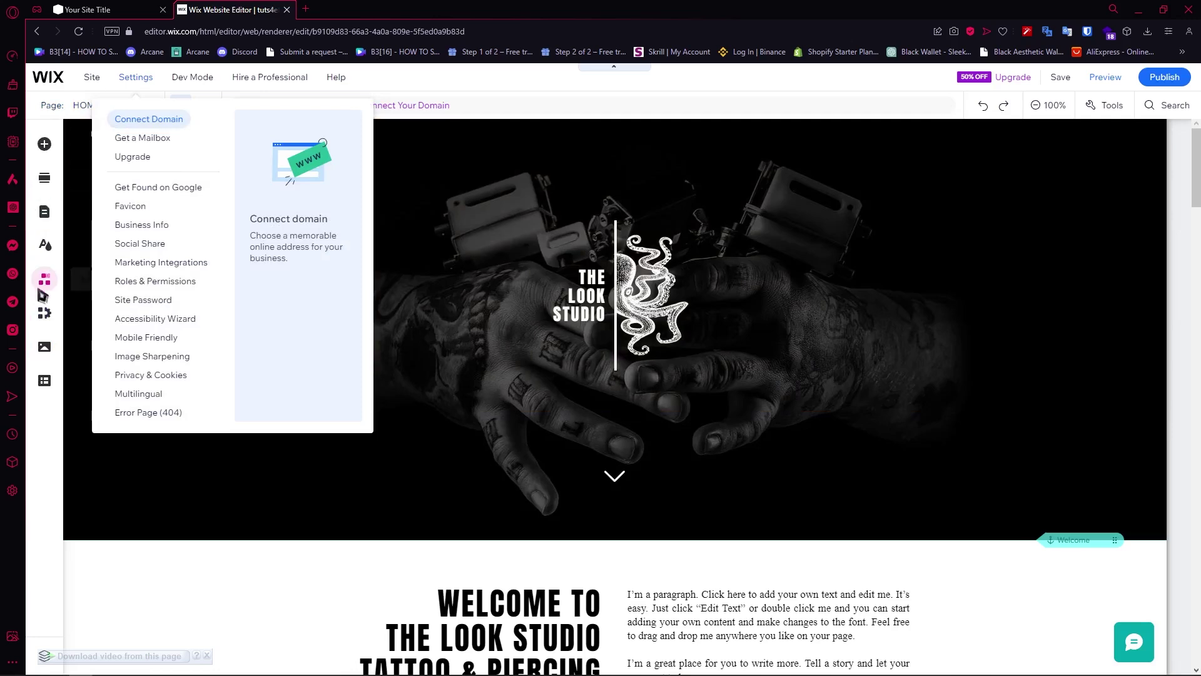
{"action": "key", "text": "ctrl+Tab"}
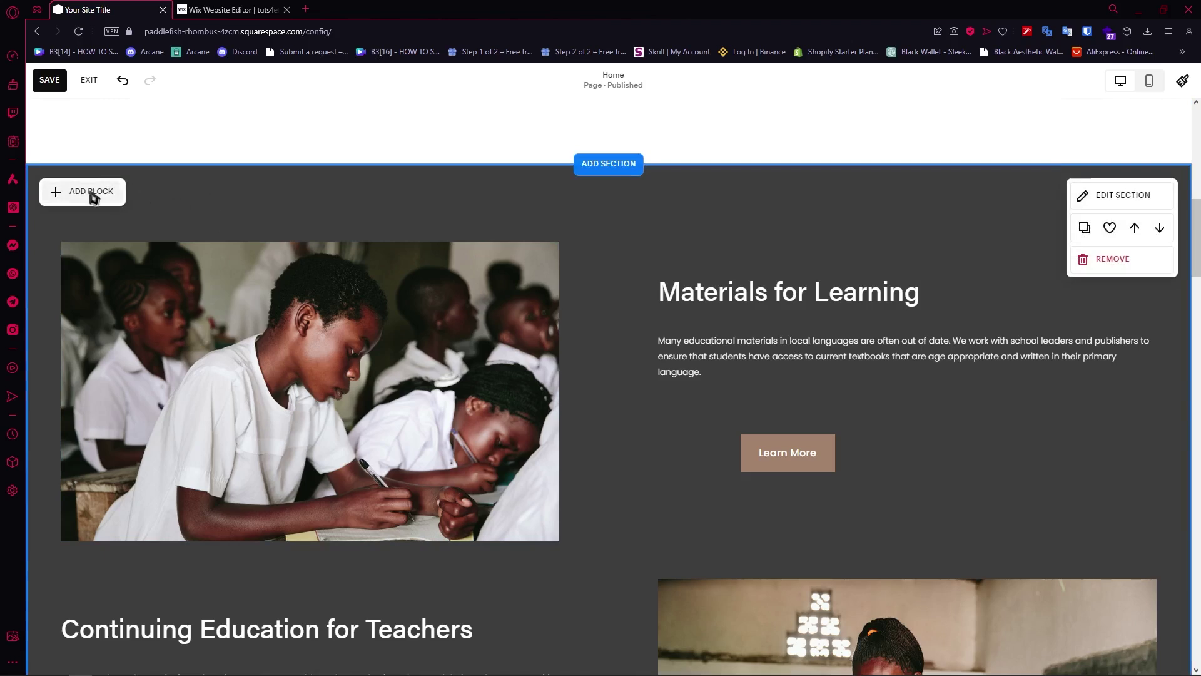
{"action": "left_click", "coordinate": [231, 10]}
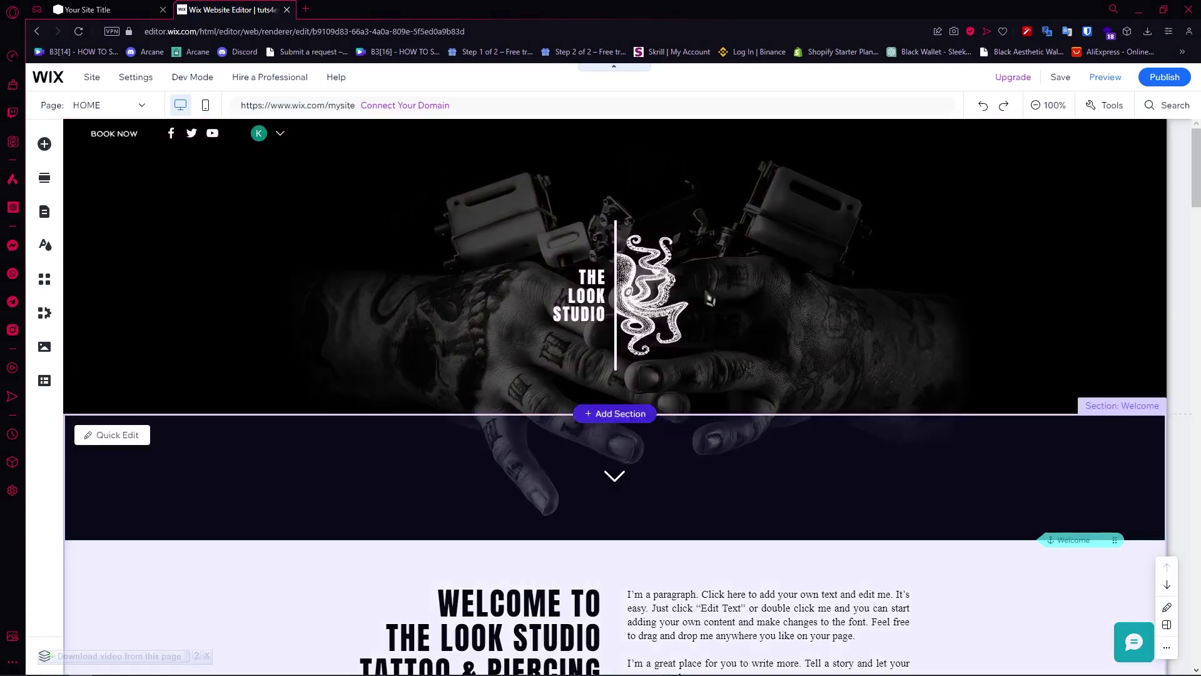
Step: Open the Wix header's scroll settings (Scrolls with site, Freezes, Disappears, Fades out), then return to Squarespace
{"action": "left_click", "coordinate": [779, 209]}
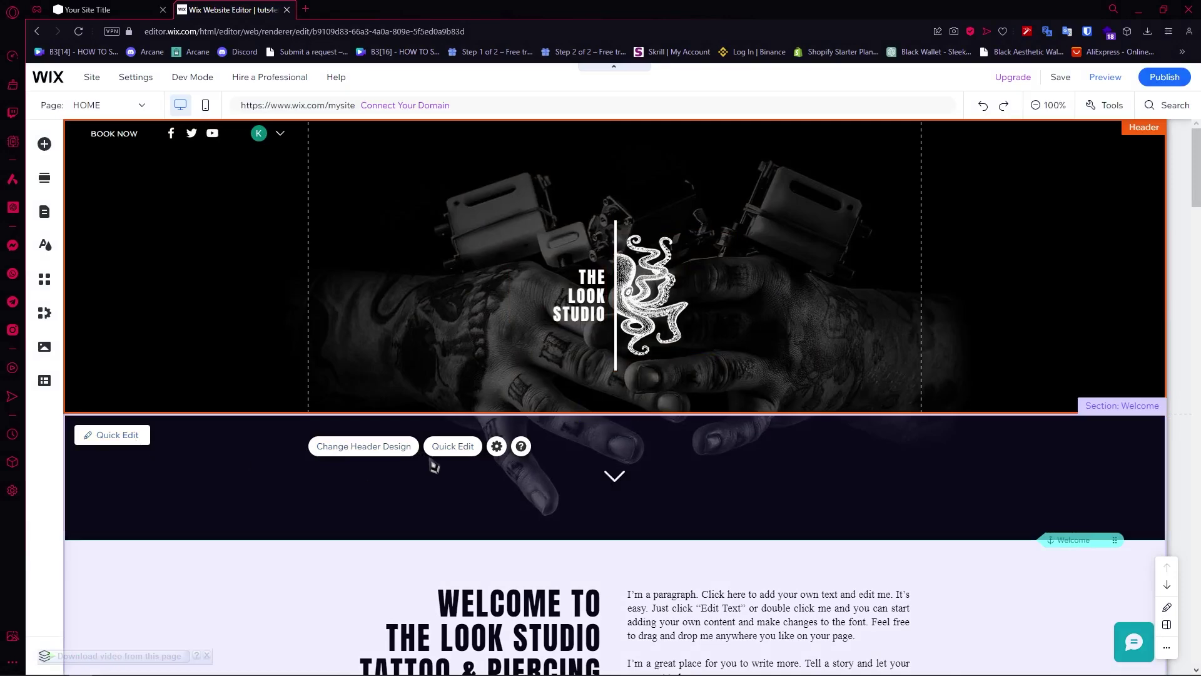
{"action": "left_click", "coordinate": [458, 449]}
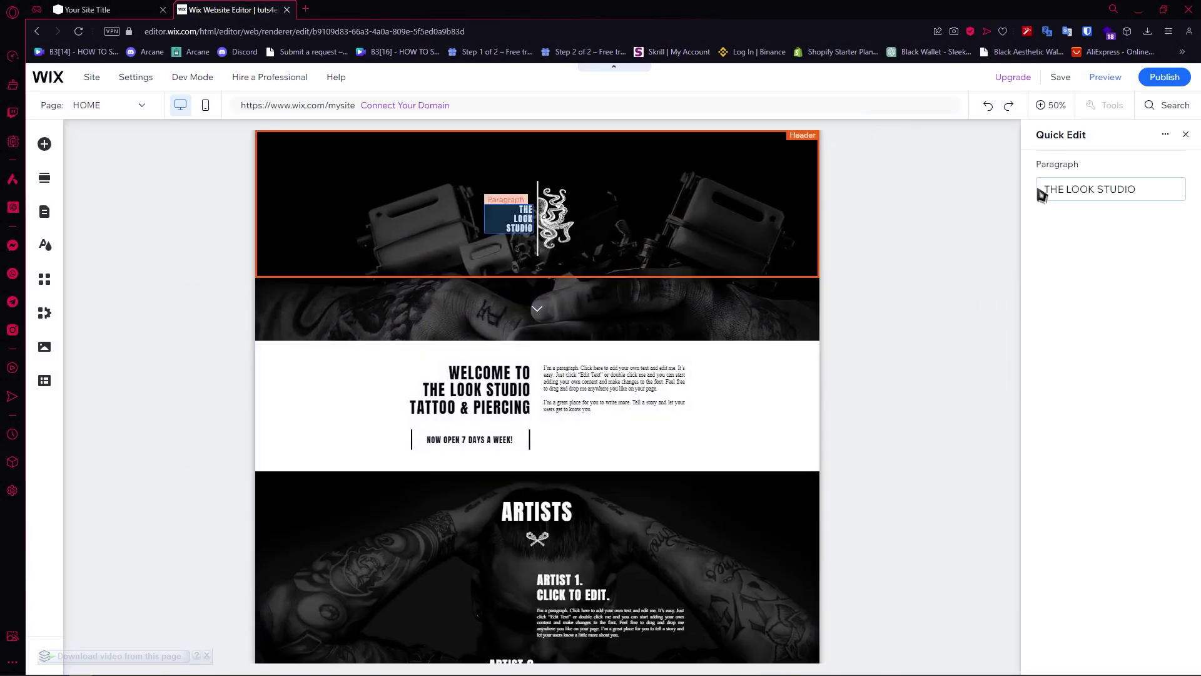
{"action": "left_click", "coordinate": [1184, 135]}
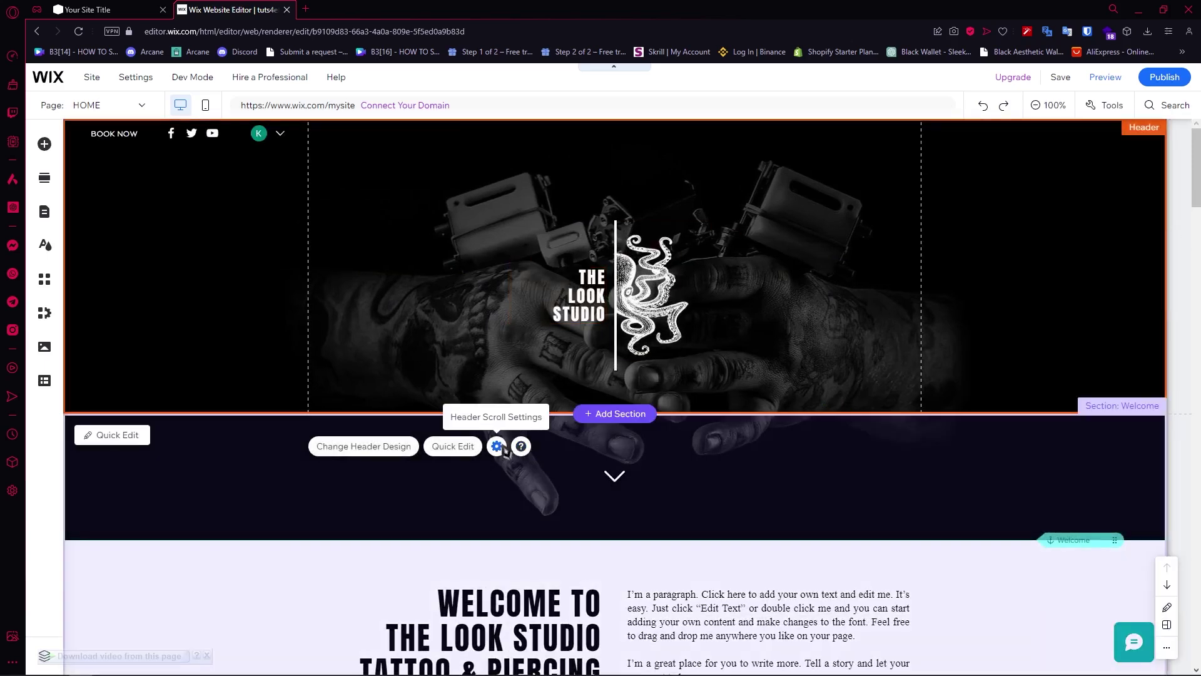
{"action": "left_click", "coordinate": [496, 446]}
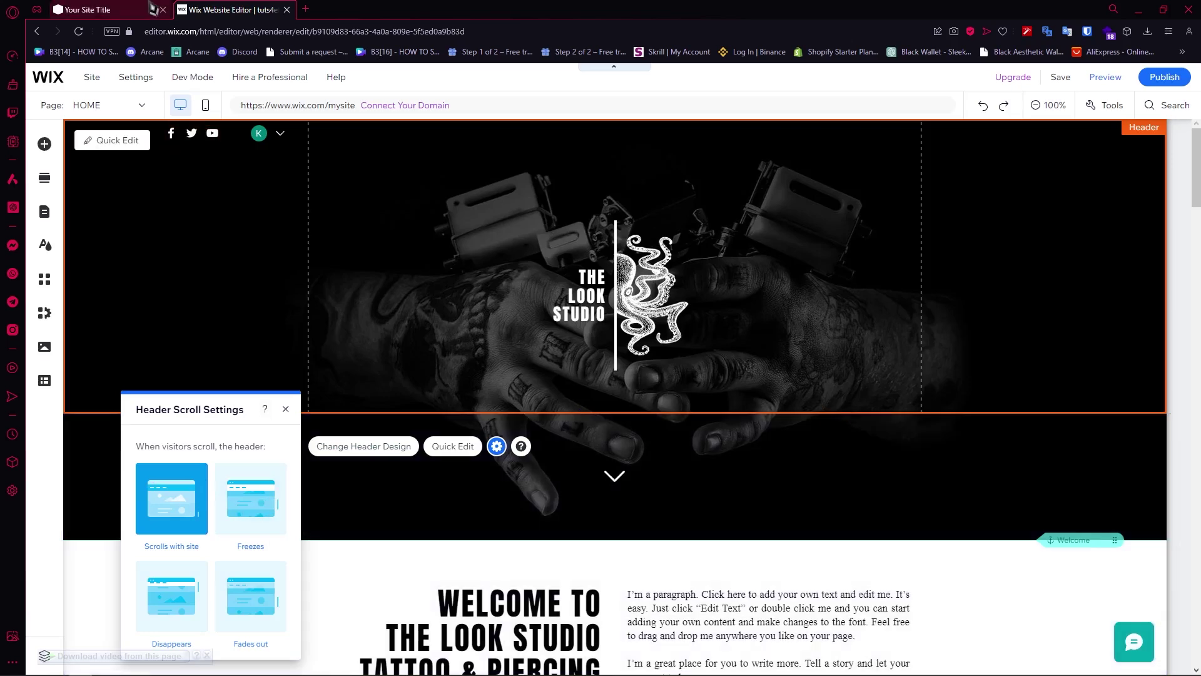
{"action": "left_click", "coordinate": [87, 9]}
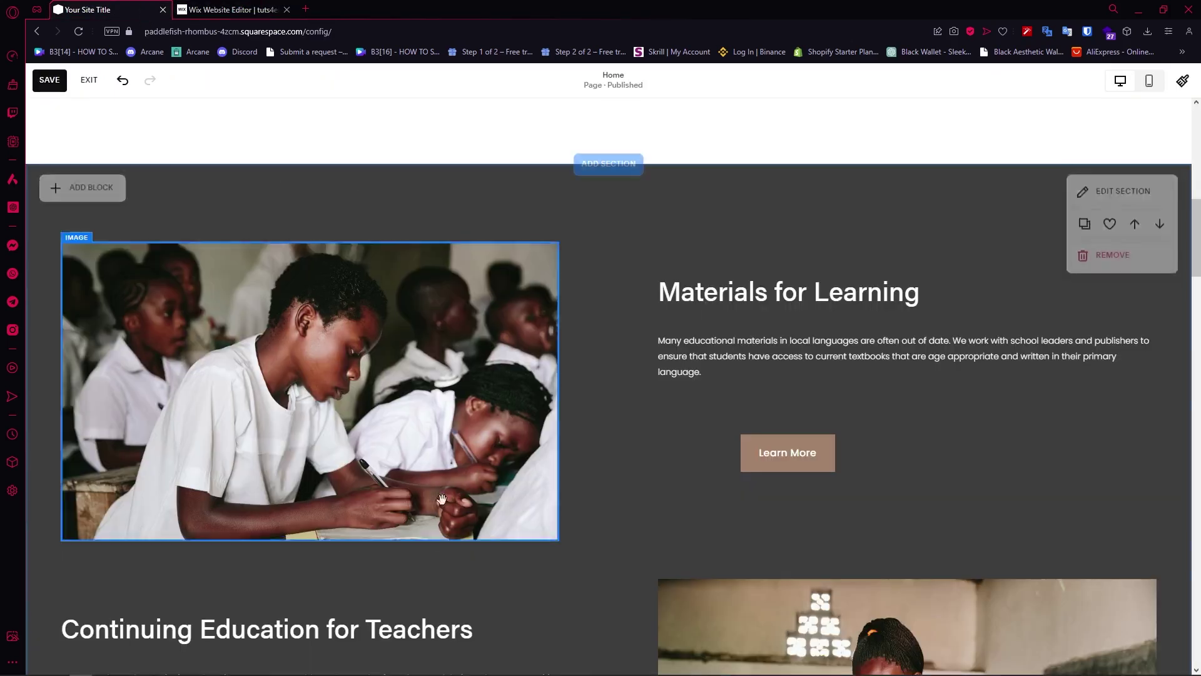
Step: Select the Materials for Learning heading and the classroom photo block without editing them
{"action": "left_click", "coordinate": [779, 288]}
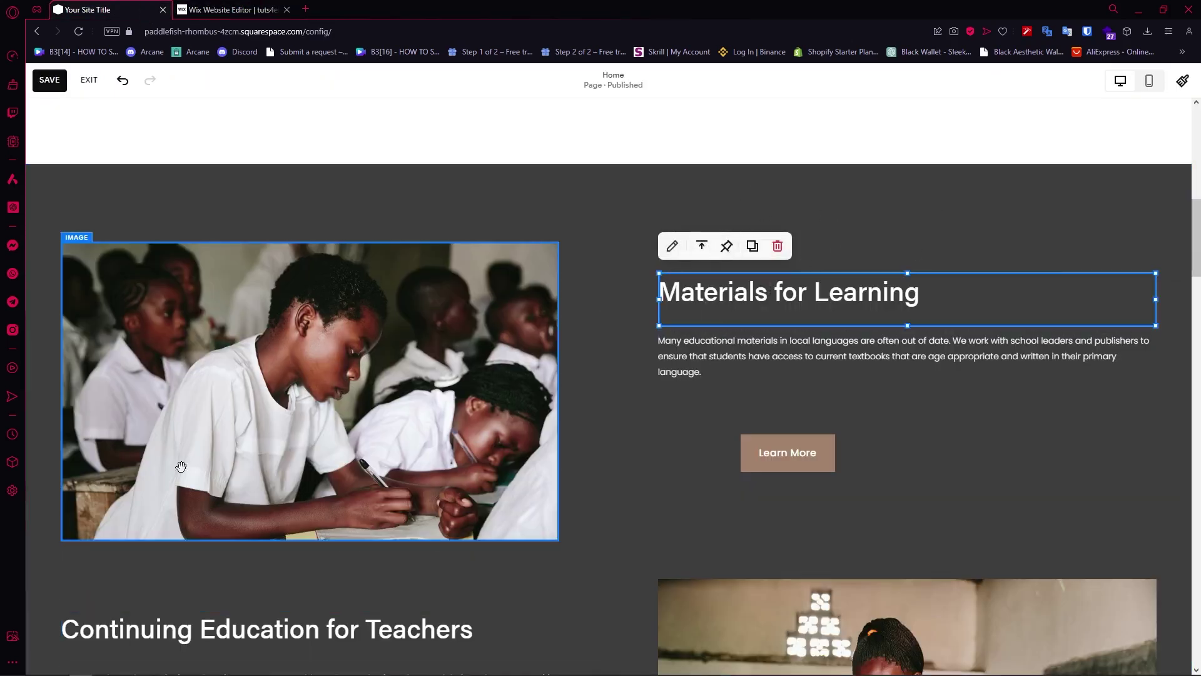
{"action": "left_click", "coordinate": [338, 549]}
{"action": "left_click", "coordinate": [476, 513]}
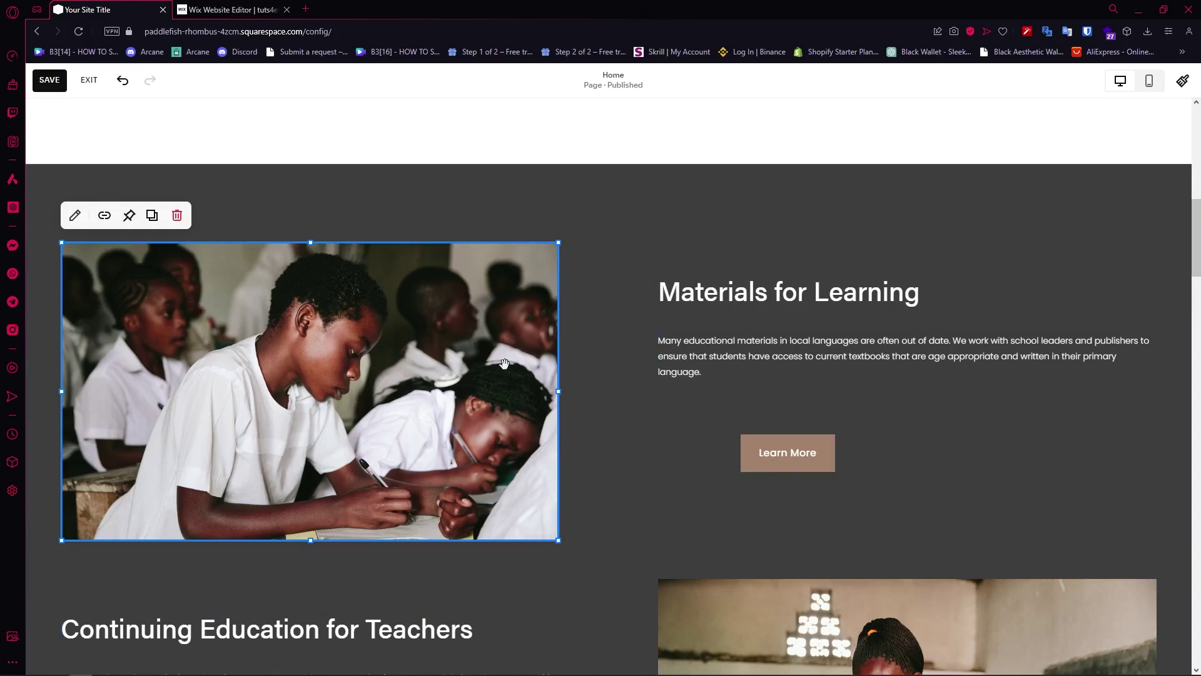
Step: Return to the Wix editor tab showing the header's 'Scrolls with site' setting
{"action": "scroll", "coordinate": [471, 402], "scroll_direction": "down", "scroll_amount": 10}
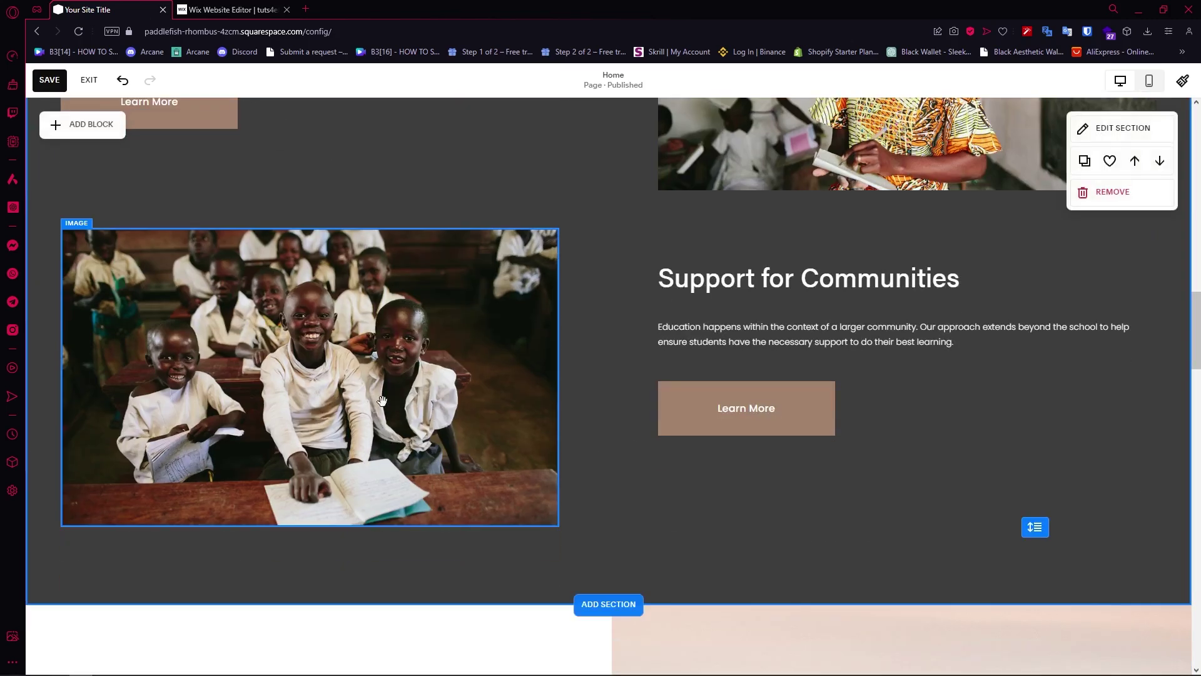
{"action": "left_click", "coordinate": [219, 9]}
{"action": "scroll", "coordinate": [384, 504], "scroll_direction": "down", "scroll_amount": 2}
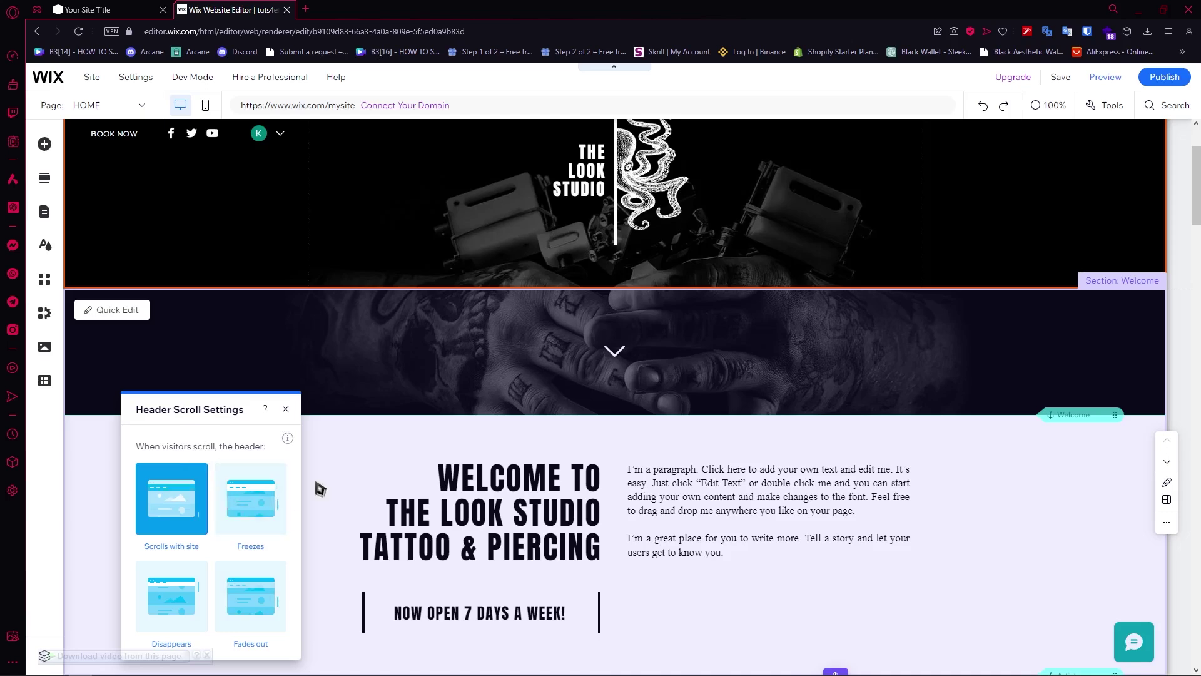
Step: Close the header scroll options and preview the welcome heading's animations without applying one
{"action": "left_click", "coordinate": [523, 333]}
{"action": "scroll", "coordinate": [628, 335], "scroll_direction": "down", "scroll_amount": 3}
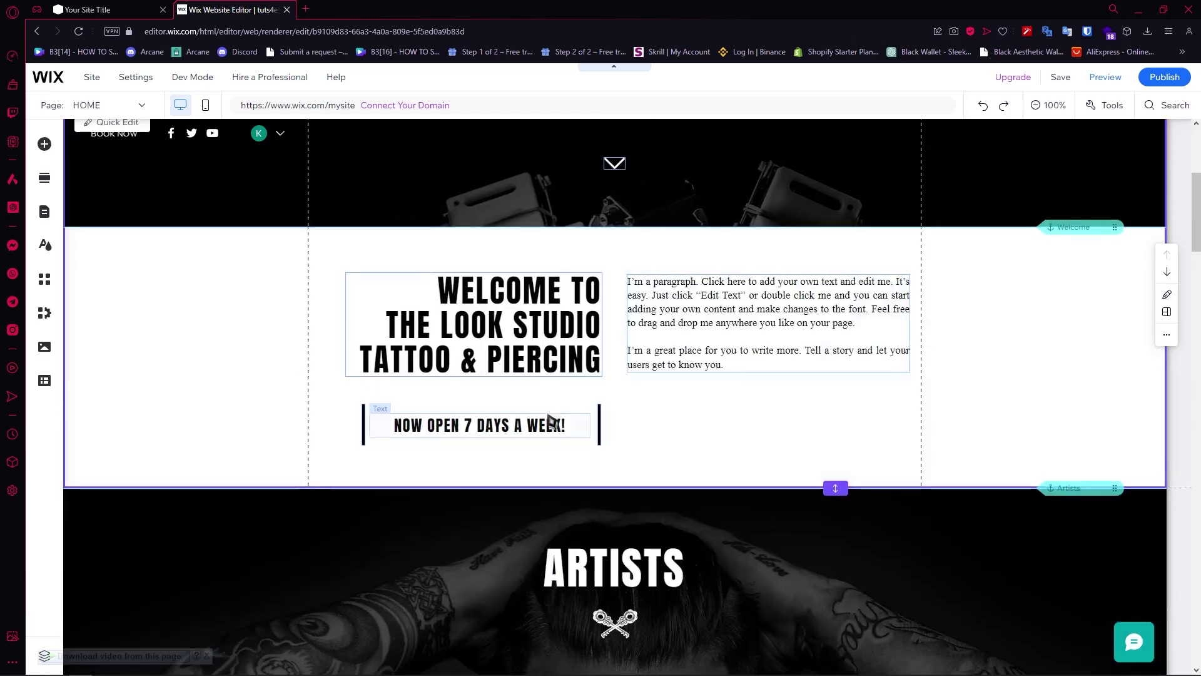
{"action": "left_click", "coordinate": [550, 340]}
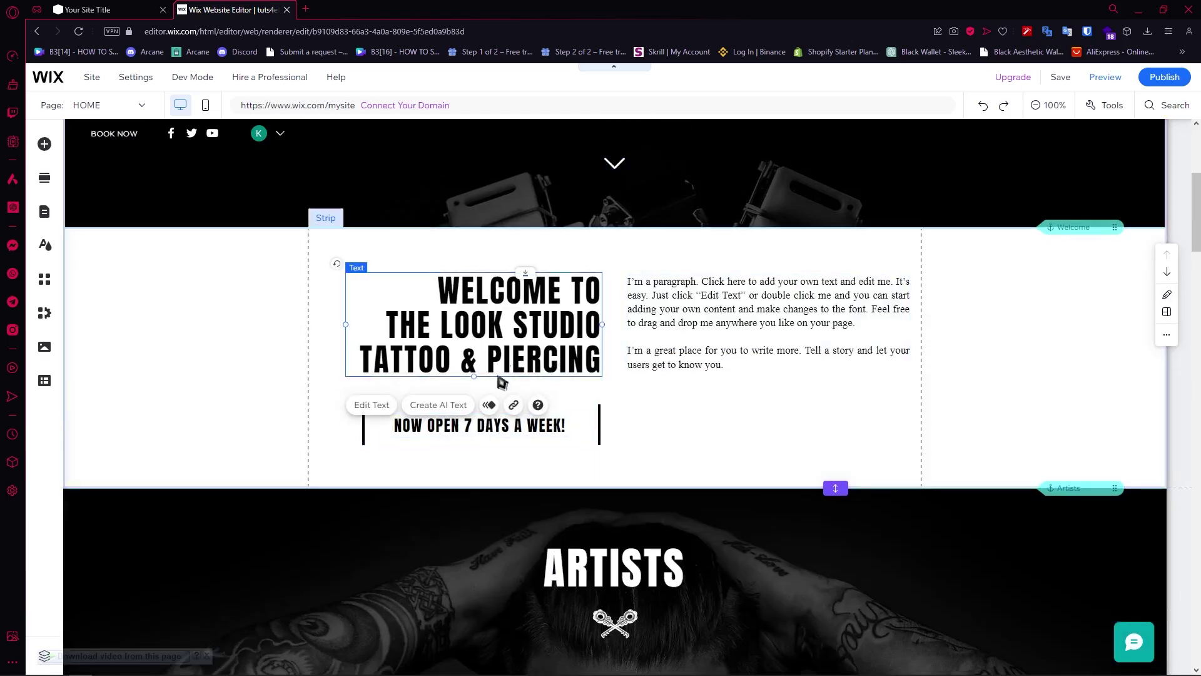
{"action": "left_click", "coordinate": [490, 405]}
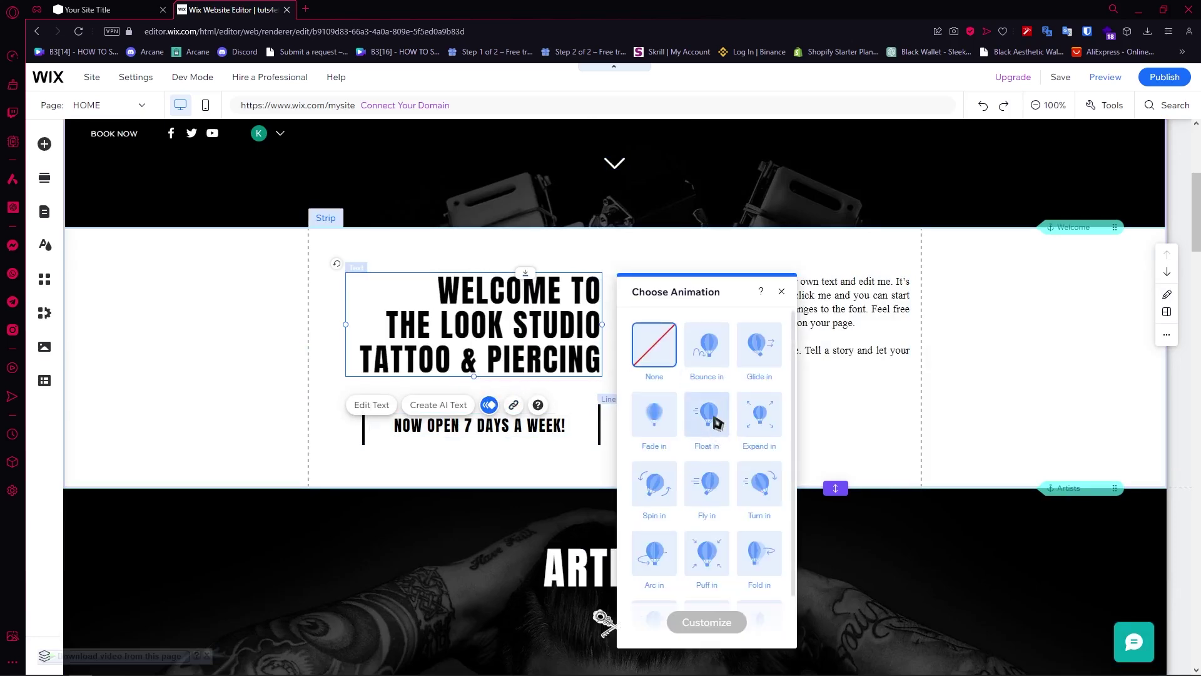
{"action": "left_click", "coordinate": [853, 421]}
Step: Select the welcome heading, the 'NOW OPEN 7 DAYS A WEEK!' text and its divider line
{"action": "left_click", "coordinate": [515, 317]}
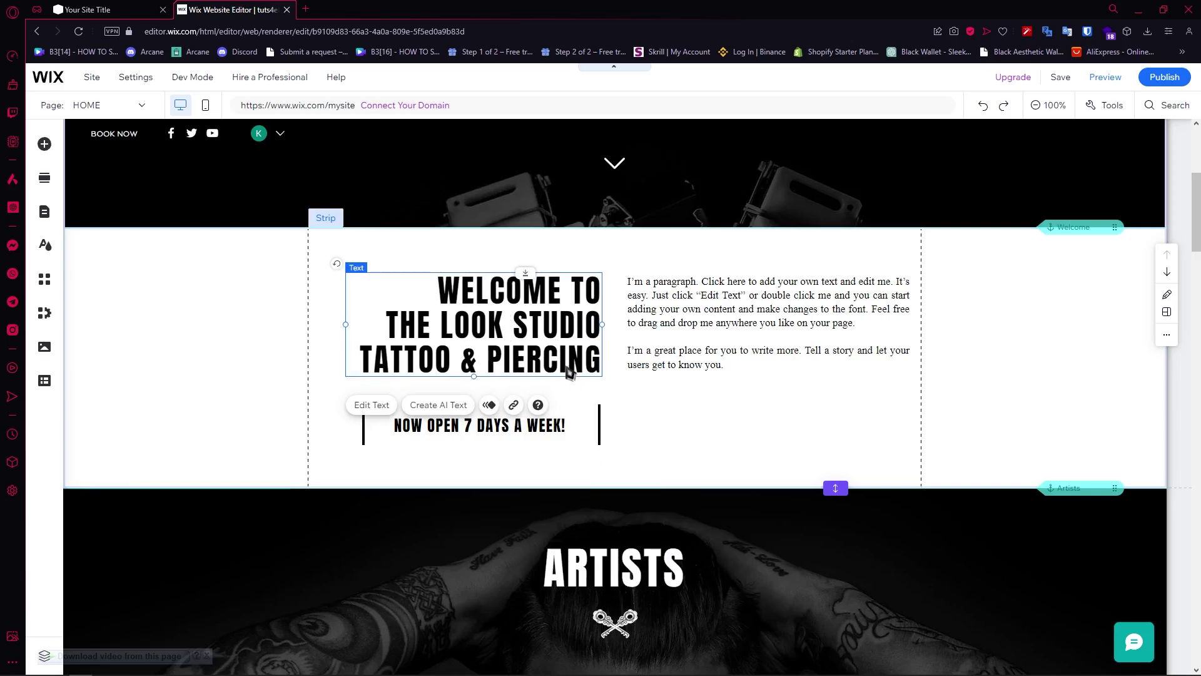
{"action": "scroll", "coordinate": [569, 372], "scroll_direction": "down", "scroll_amount": 1}
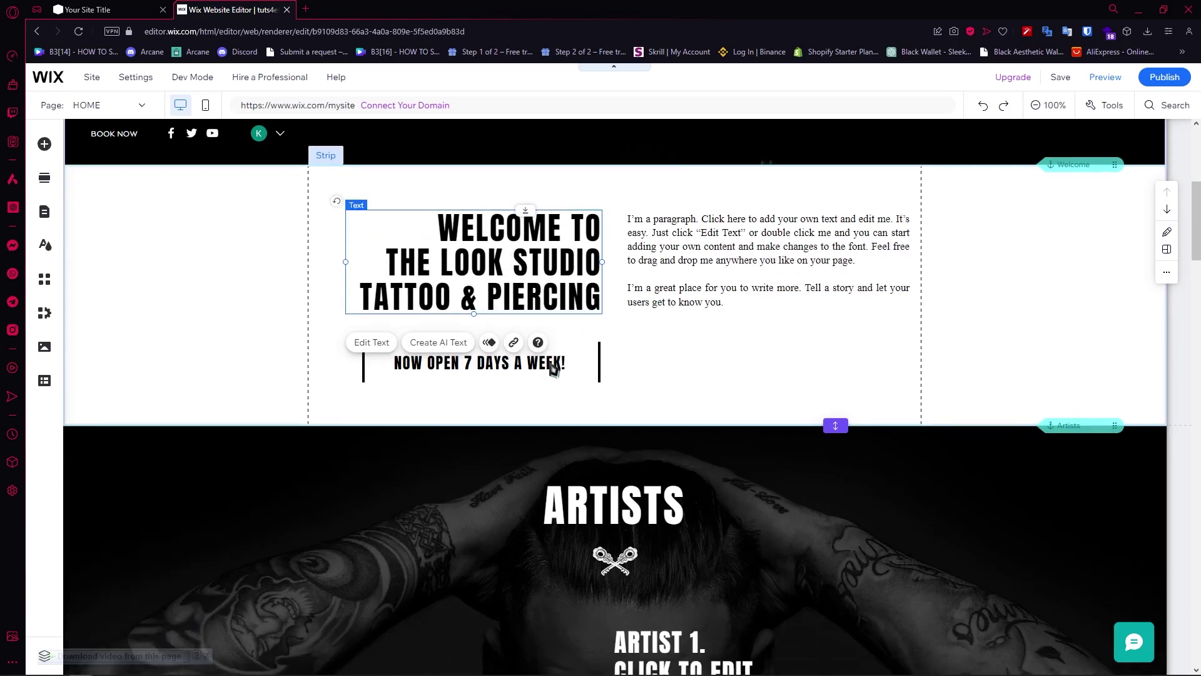
{"action": "left_click", "coordinate": [514, 373]}
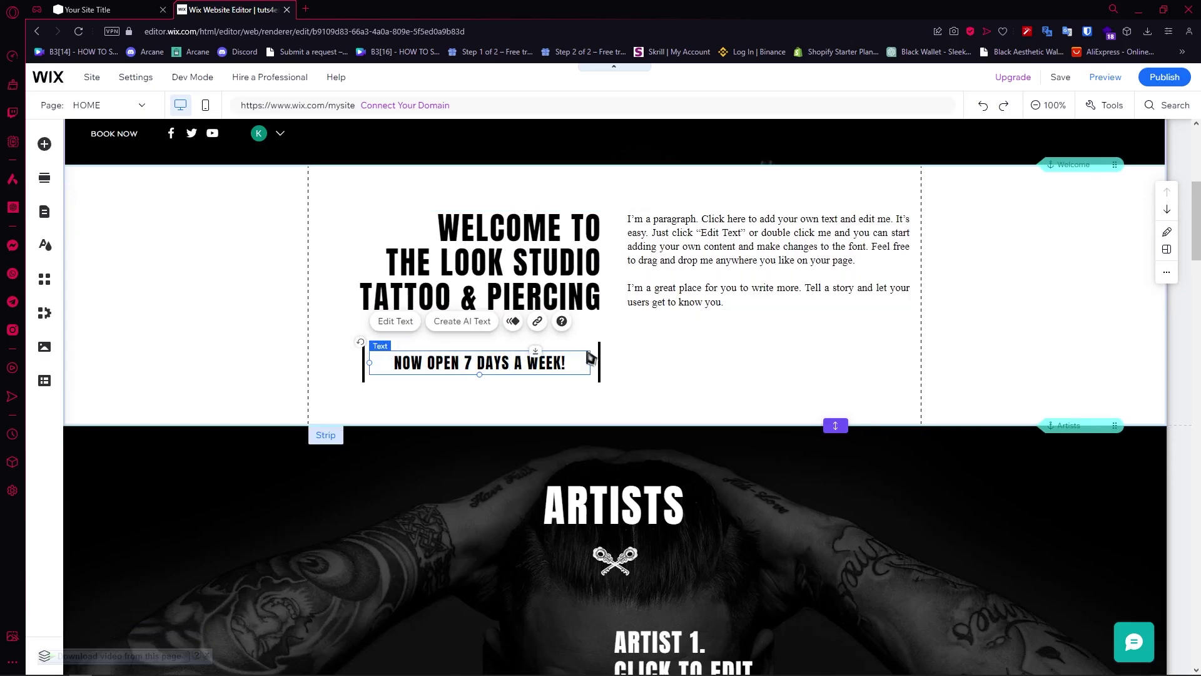
{"action": "left_click", "coordinate": [602, 367]}
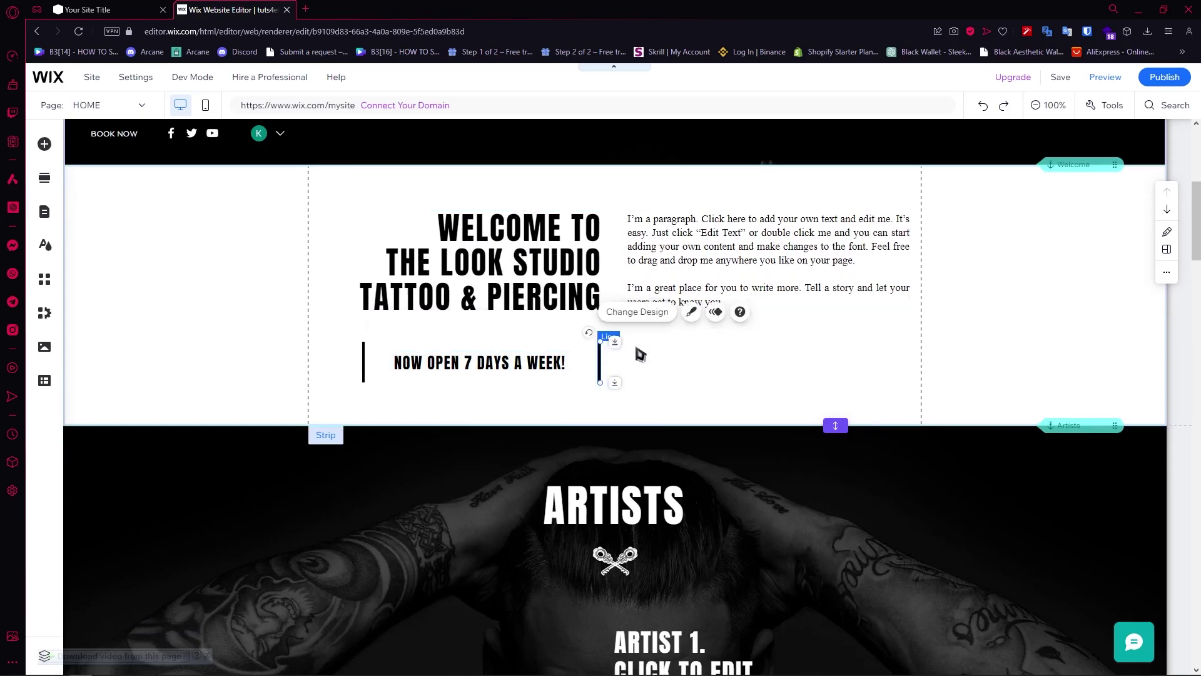
Step: Select the Contact Us form with its Name, Email, Phone and message fields
{"action": "scroll", "coordinate": [657, 326], "scroll_direction": "down", "scroll_amount": 6}
{"action": "scroll", "coordinate": [635, 306], "scroll_direction": "up", "scroll_amount": 7}
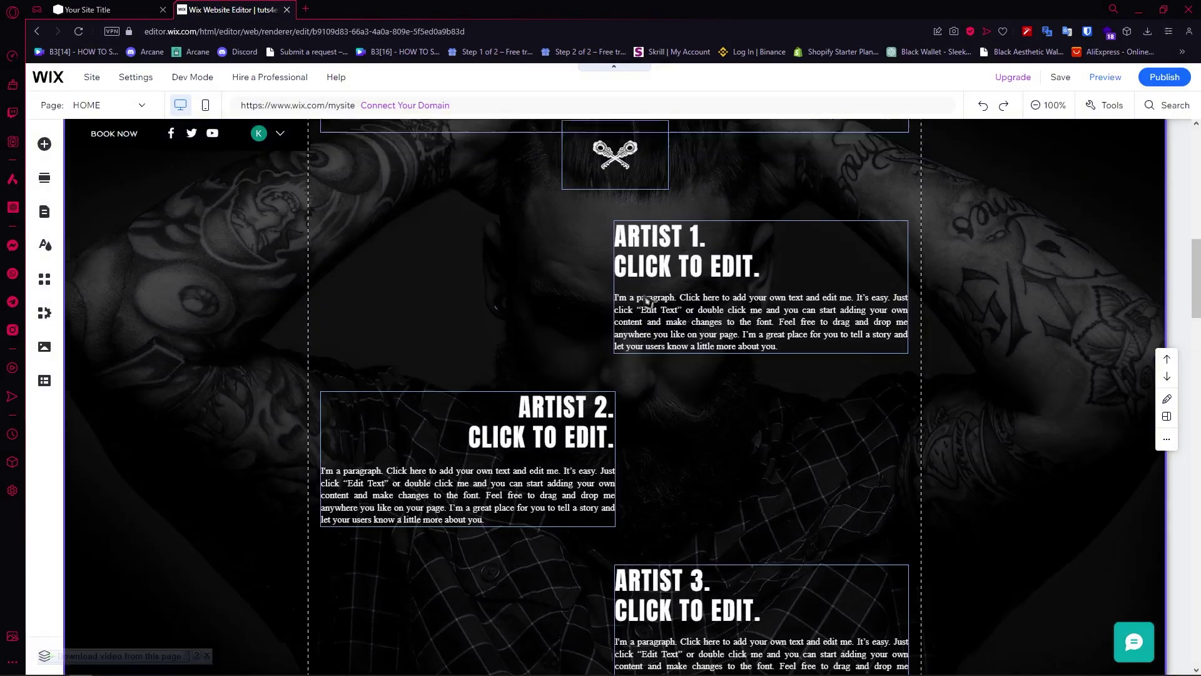
{"action": "scroll", "coordinate": [670, 338], "scroll_direction": "down", "scroll_amount": 12}
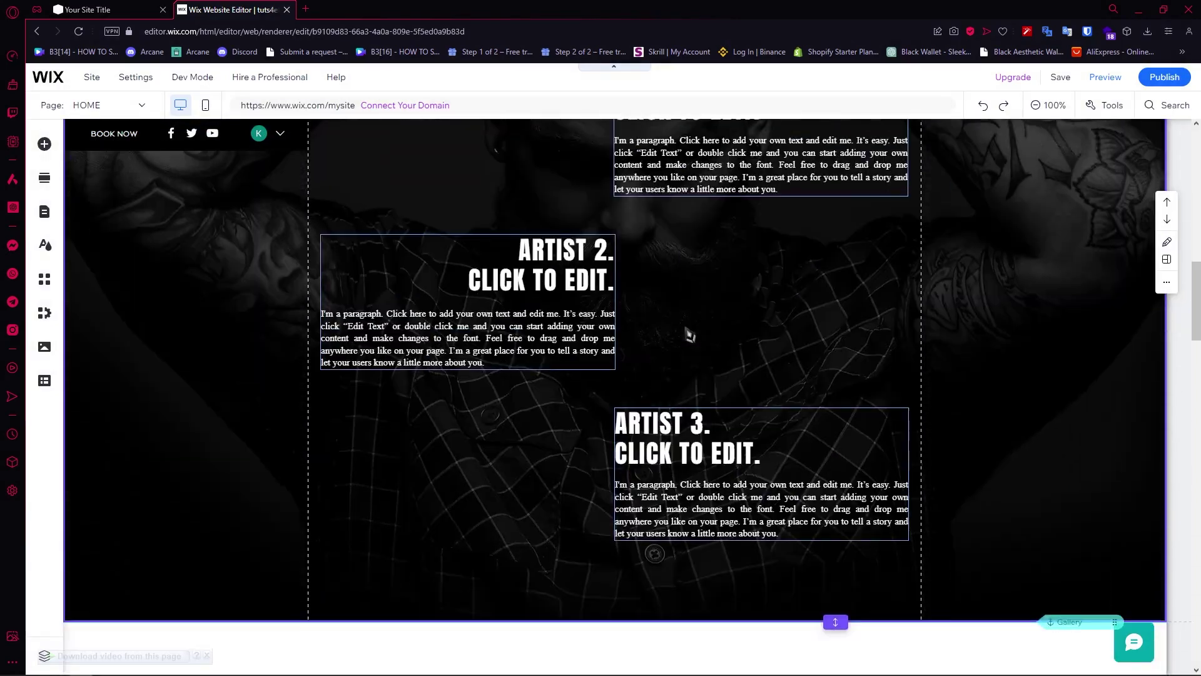
{"action": "scroll", "coordinate": [688, 336], "scroll_direction": "down", "scroll_amount": 14}
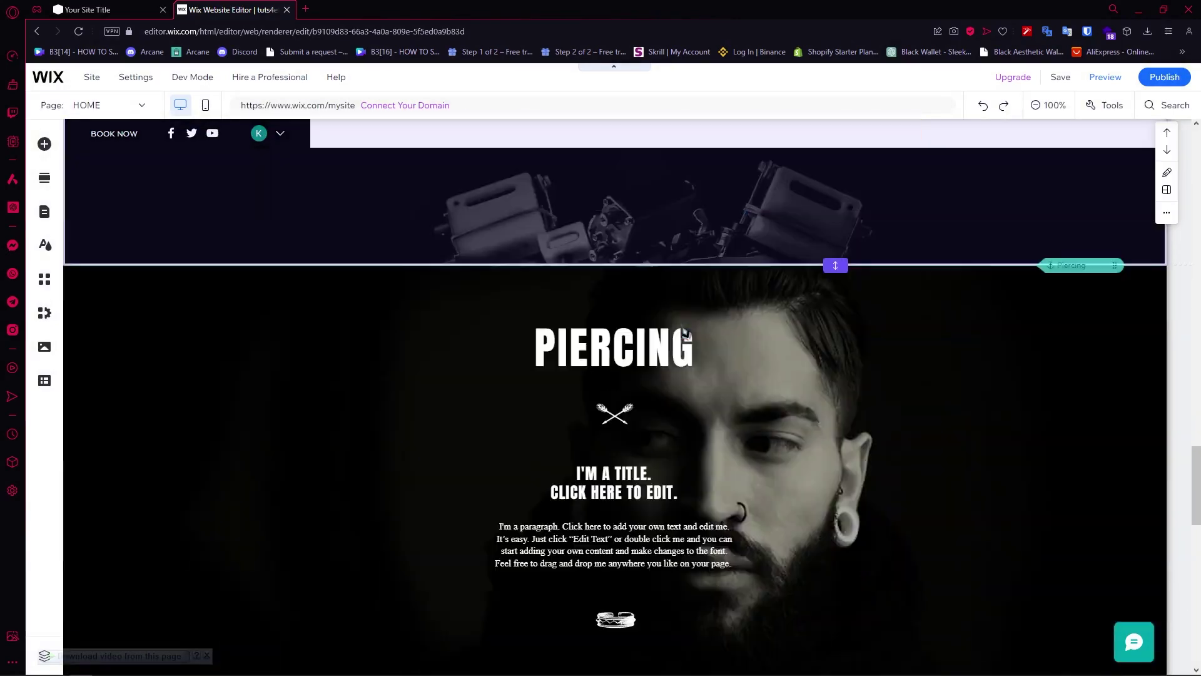
{"action": "scroll", "coordinate": [685, 332], "scroll_direction": "down", "scroll_amount": 10}
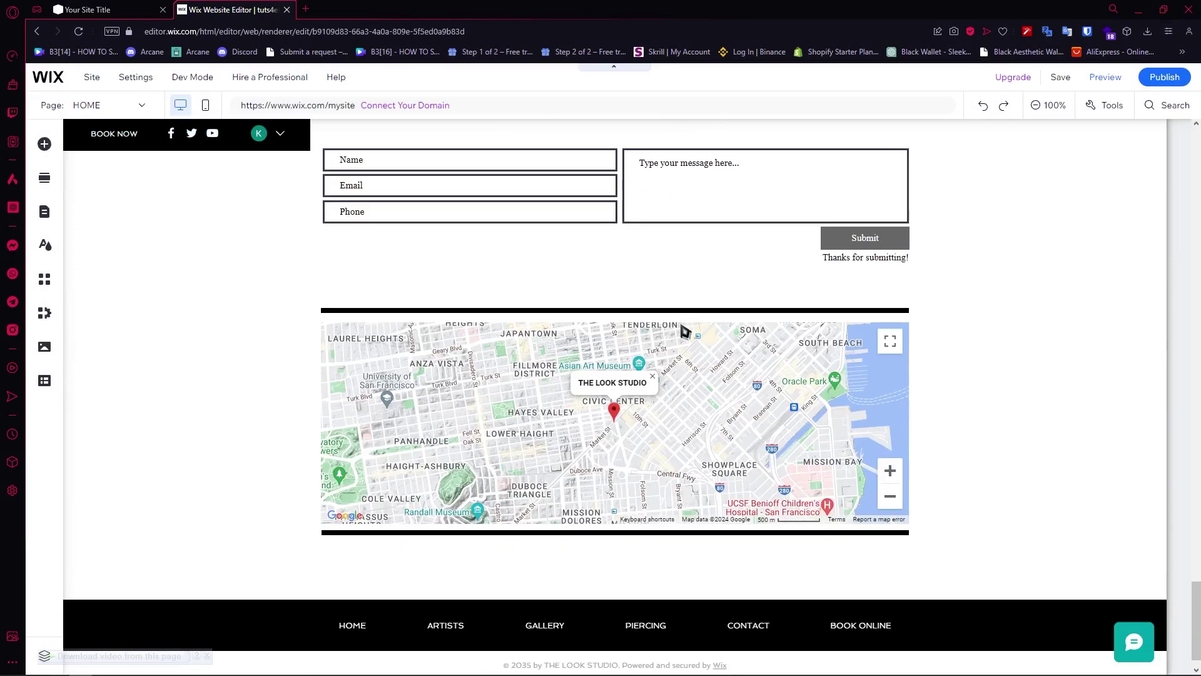
{"action": "scroll", "coordinate": [874, 315], "scroll_direction": "up", "scroll_amount": 4}
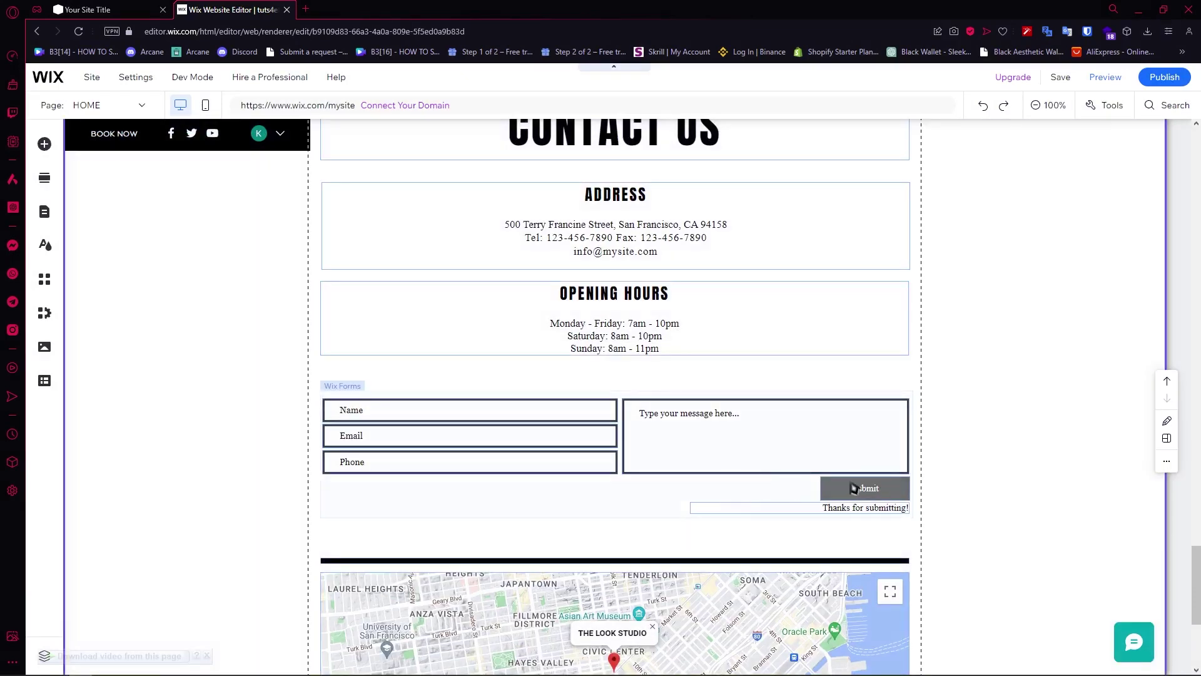
{"action": "left_click", "coordinate": [854, 488]}
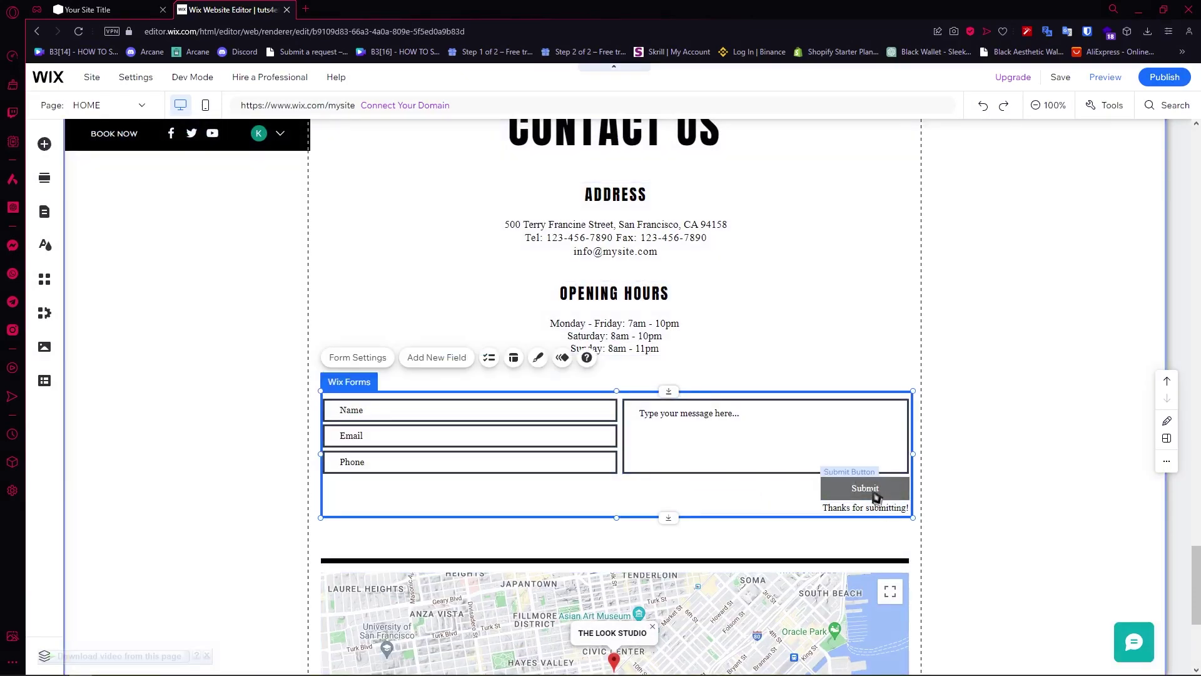
Step: Preview different Button Design styles on the contact form's Submit button
{"action": "left_click", "coordinate": [868, 494]}
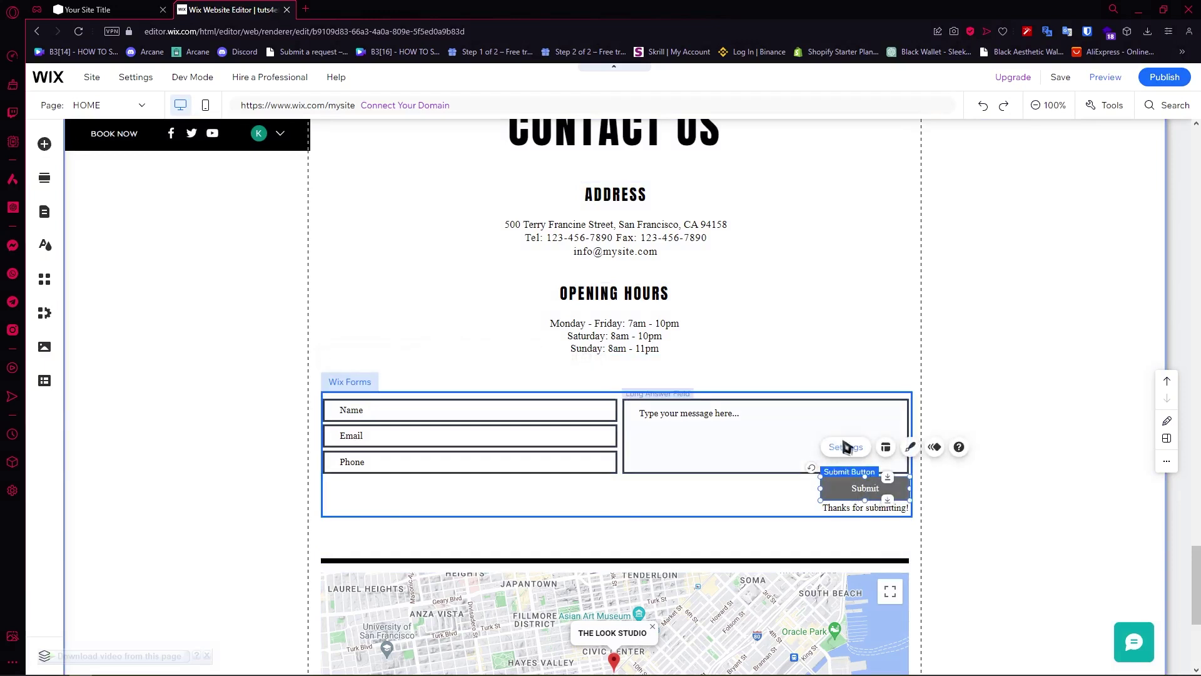
{"action": "left_click", "coordinate": [910, 447]}
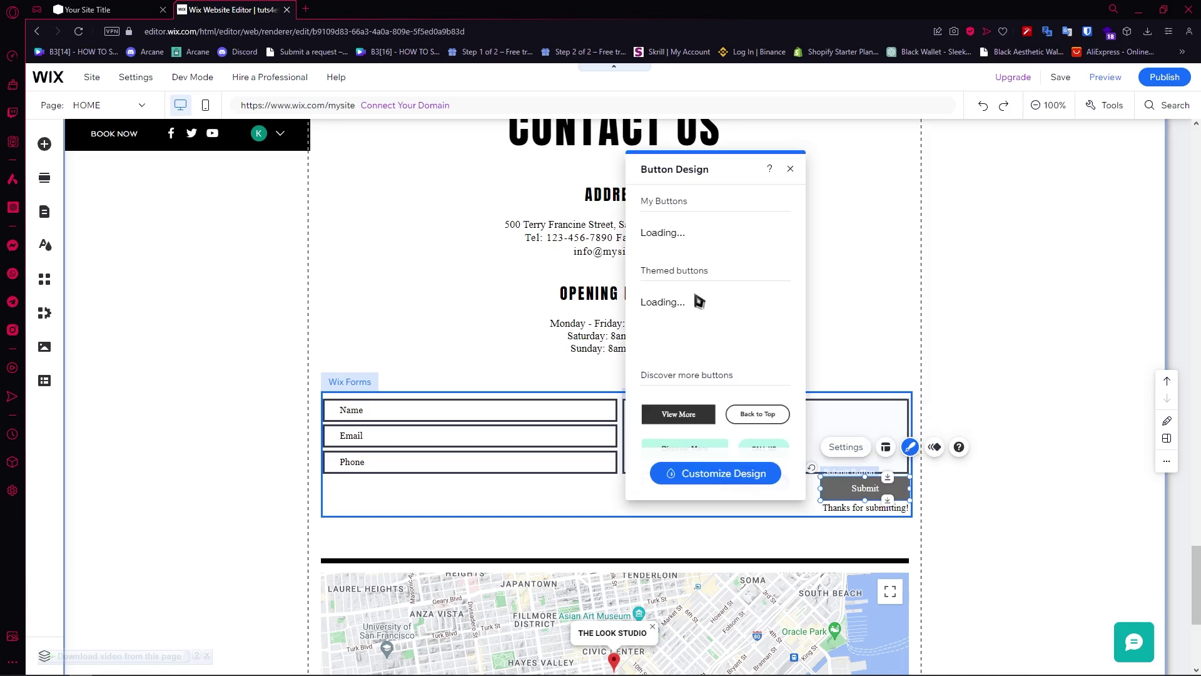
{"action": "scroll", "coordinate": [751, 338], "scroll_direction": "down", "scroll_amount": 2}
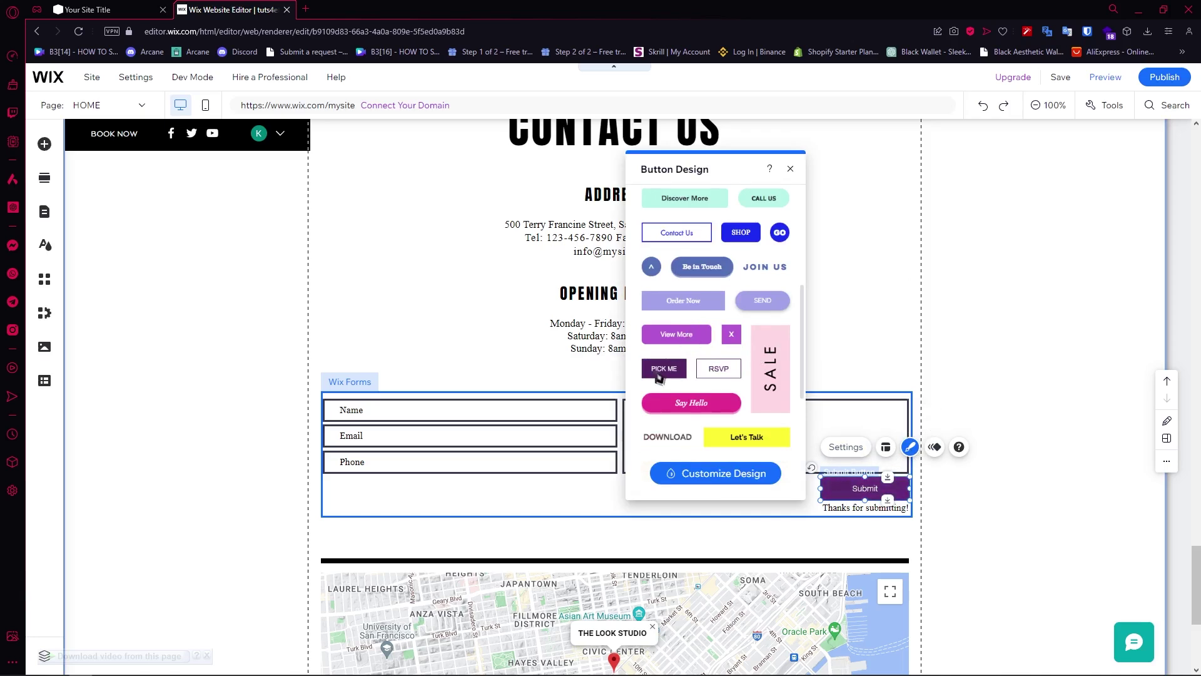
{"action": "scroll", "coordinate": [728, 418], "scroll_direction": "down", "scroll_amount": 2}
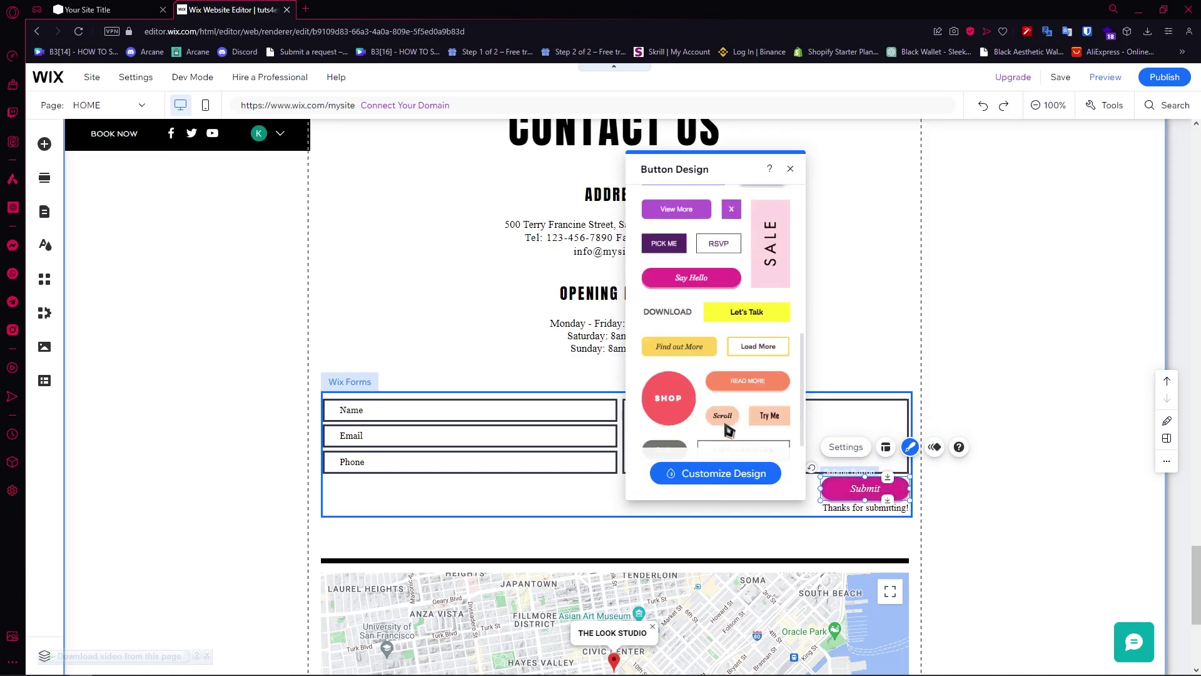
{"action": "scroll", "coordinate": [726, 395], "scroll_direction": "up", "scroll_amount": 3}
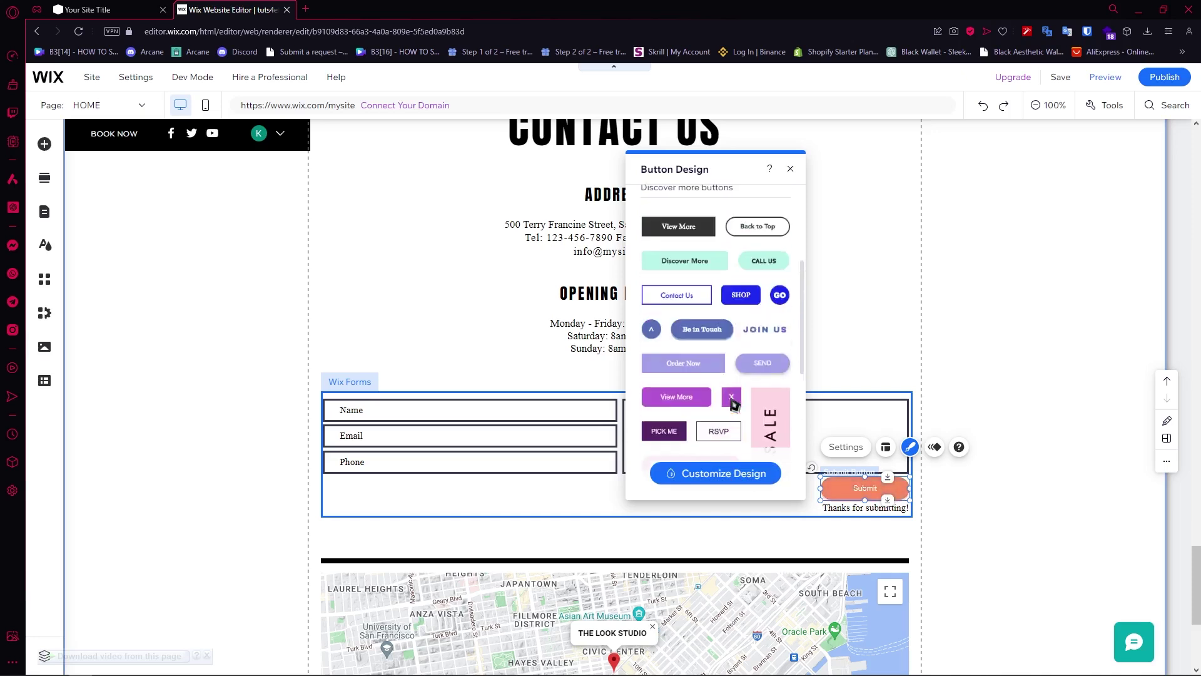
{"action": "scroll", "coordinate": [754, 269], "scroll_direction": "down", "scroll_amount": 5}
{"action": "scroll", "coordinate": [749, 341], "scroll_direction": "up", "scroll_amount": 4}
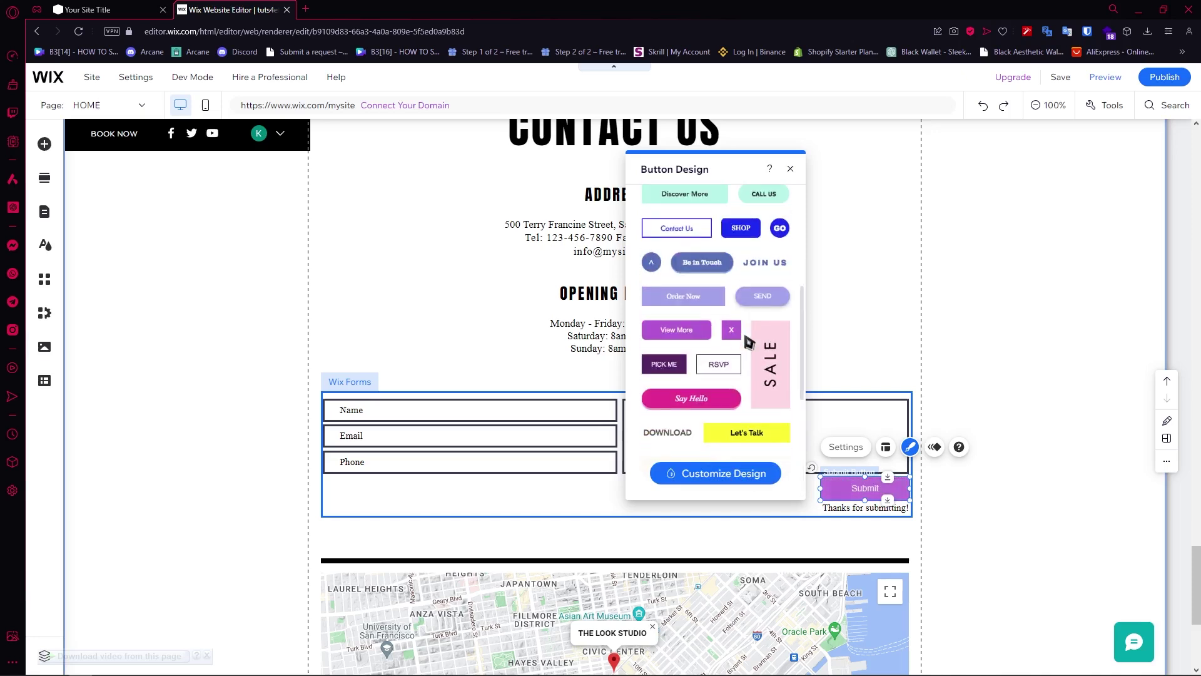
{"action": "scroll", "coordinate": [749, 341], "scroll_direction": "up", "scroll_amount": 4}
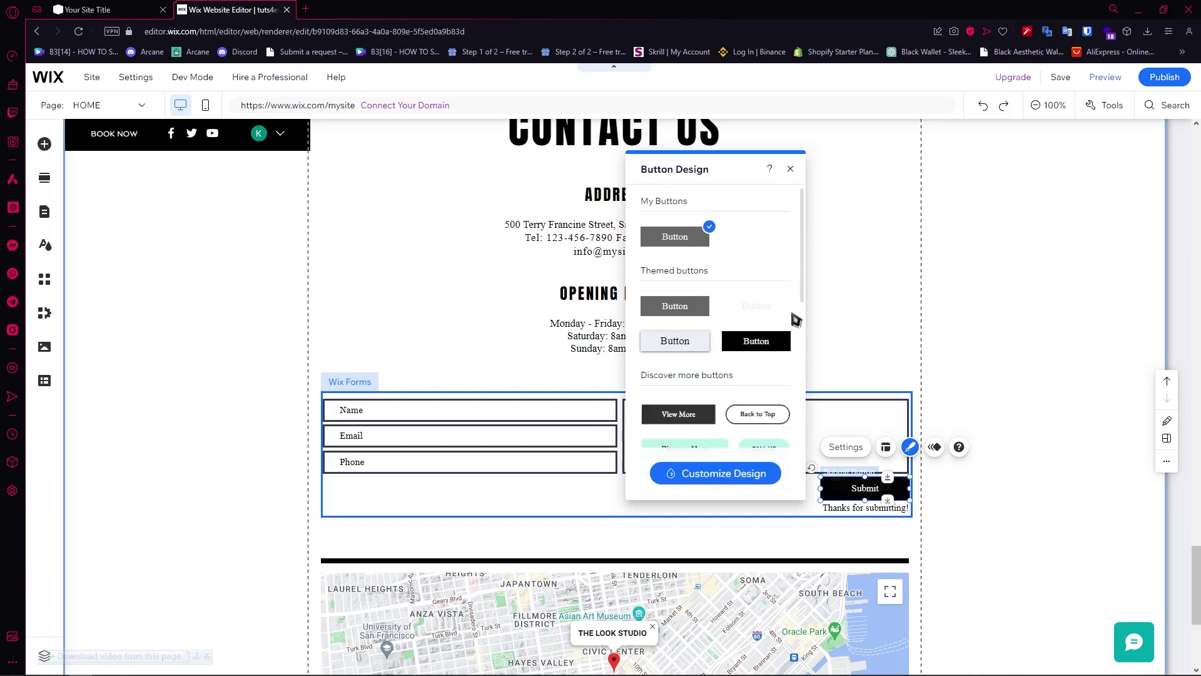
{"action": "scroll", "coordinate": [734, 396], "scroll_direction": "down", "scroll_amount": 1}
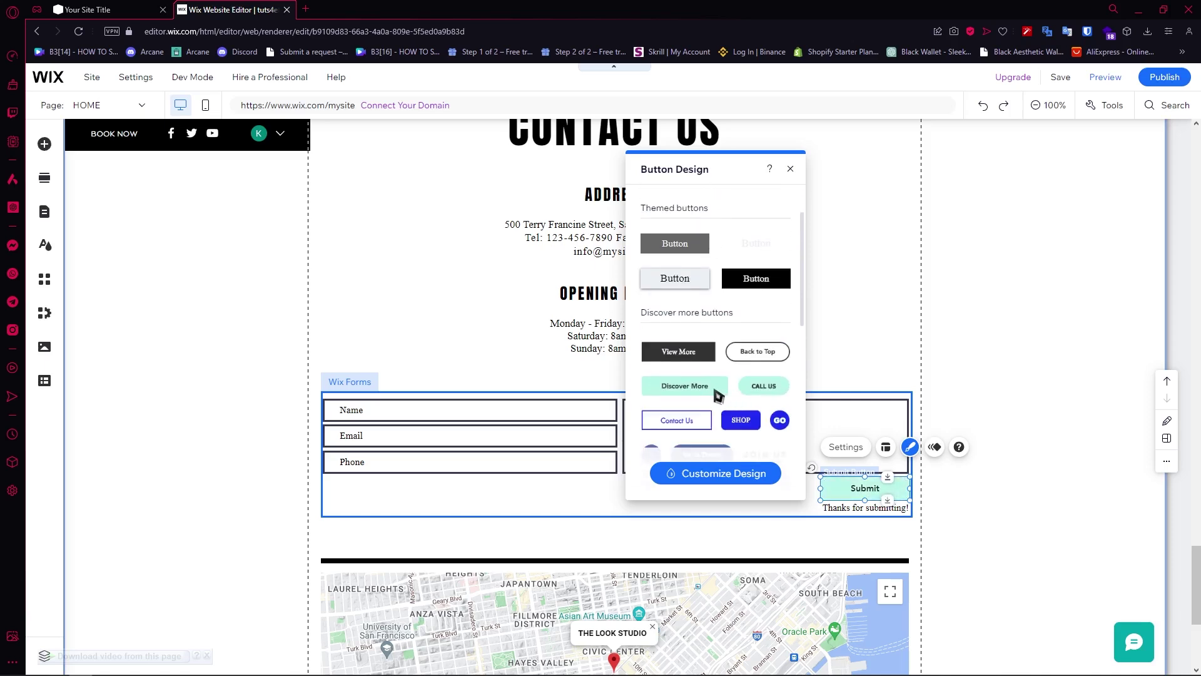
{"action": "scroll", "coordinate": [734, 414], "scroll_direction": "down", "scroll_amount": 6}
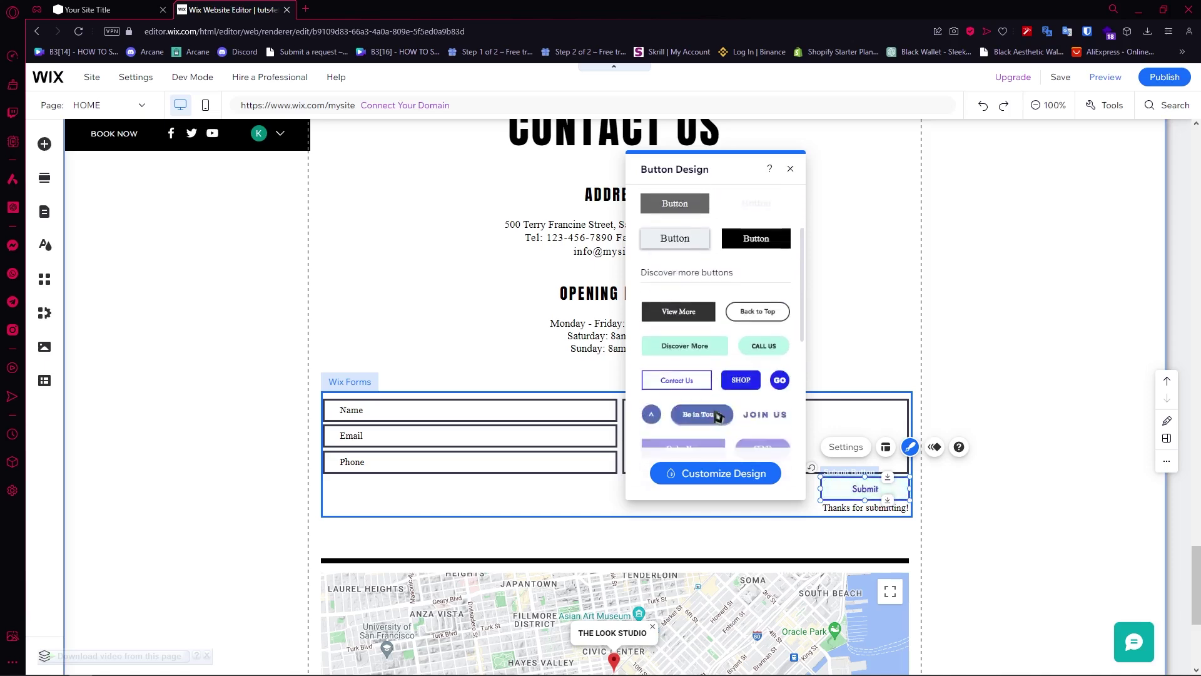
{"action": "scroll", "coordinate": [732, 356], "scroll_direction": "up", "scroll_amount": 4}
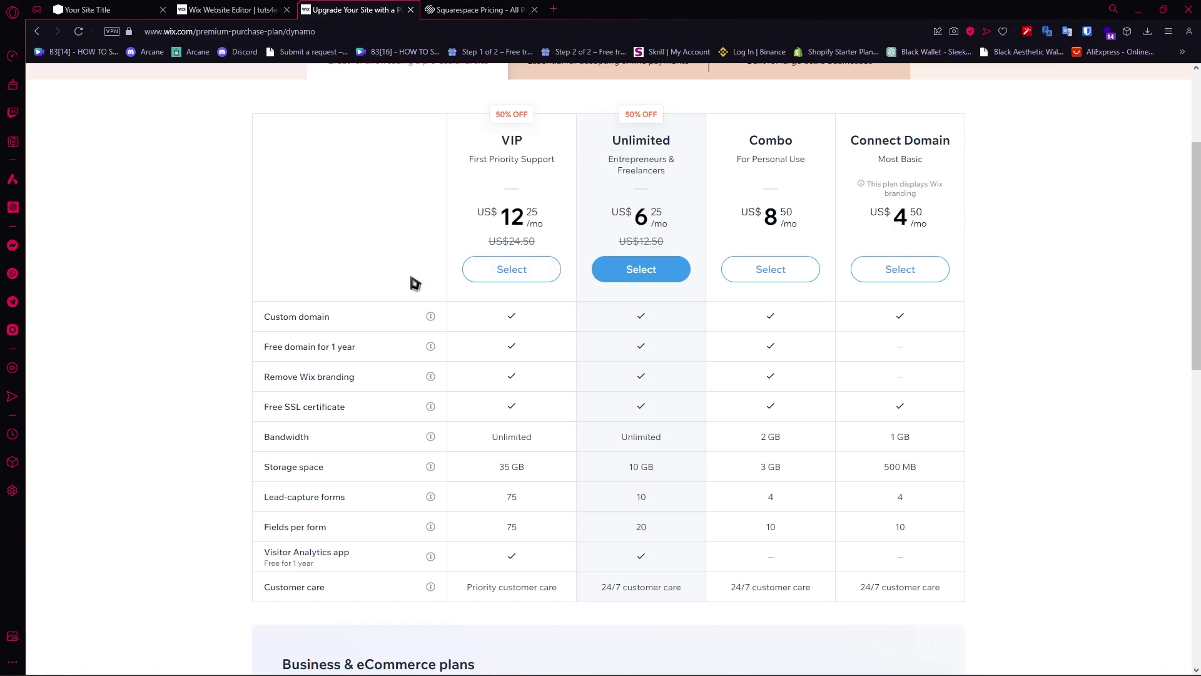
Step: Compare Wix's Business and eCommerce, Enterprise and Website plans, then bring up Squarespace's pricing page
{"action": "scroll", "coordinate": [415, 284], "scroll_direction": "up", "scroll_amount": 3}
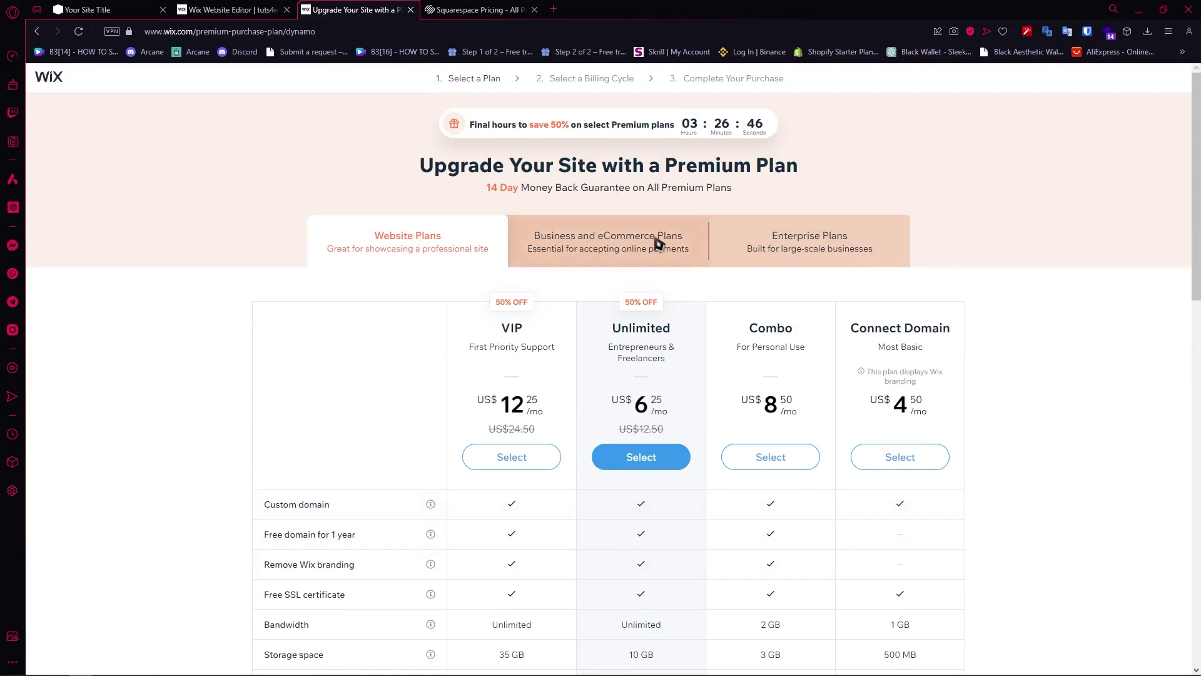
{"action": "left_click", "coordinate": [575, 236]}
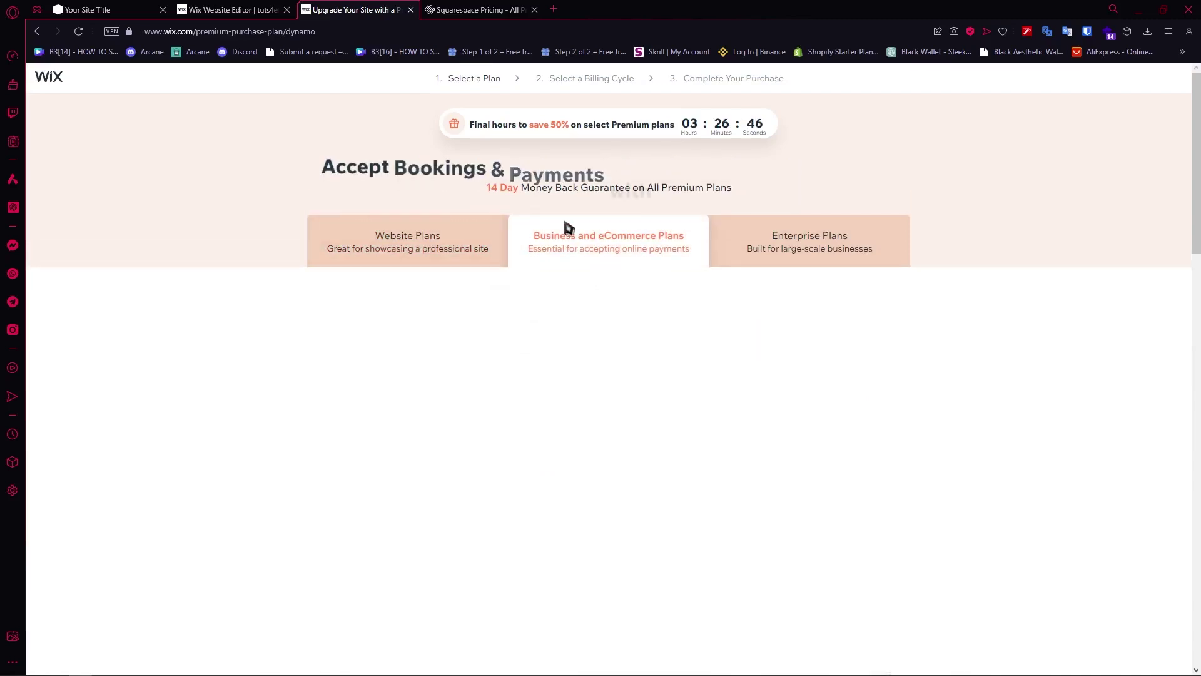
{"action": "left_click", "coordinate": [794, 251]}
{"action": "left_click", "coordinate": [430, 244]}
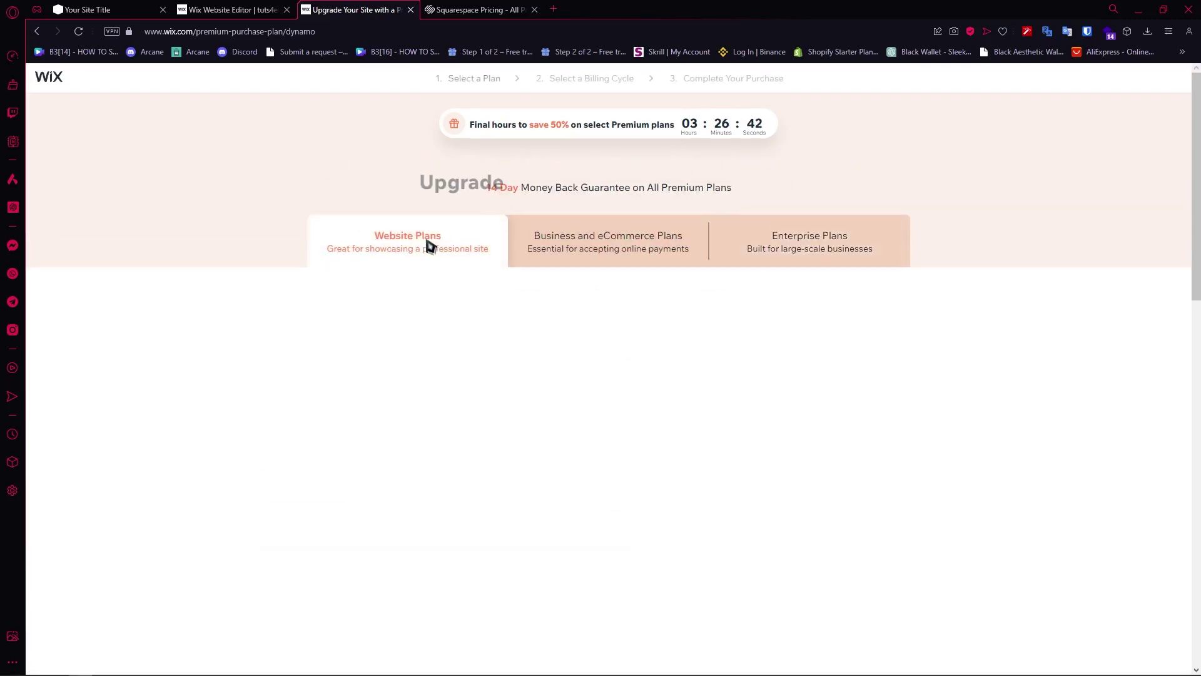
{"action": "left_click", "coordinate": [469, 10]}
{"action": "scroll", "coordinate": [578, 431], "scroll_direction": "up", "scroll_amount": 4}
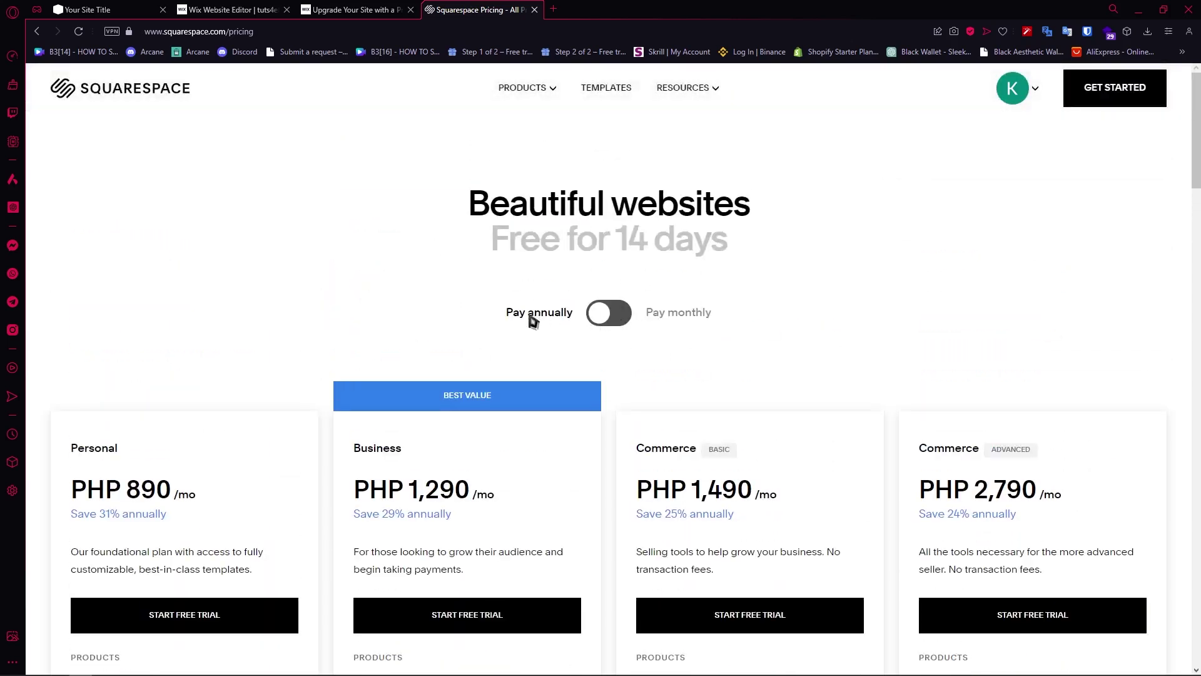
Step: Check Squarespace's monthly plan prices, then return to annual billing
{"action": "left_click", "coordinate": [601, 316]}
{"action": "scroll", "coordinate": [560, 400], "scroll_direction": "down", "scroll_amount": 3}
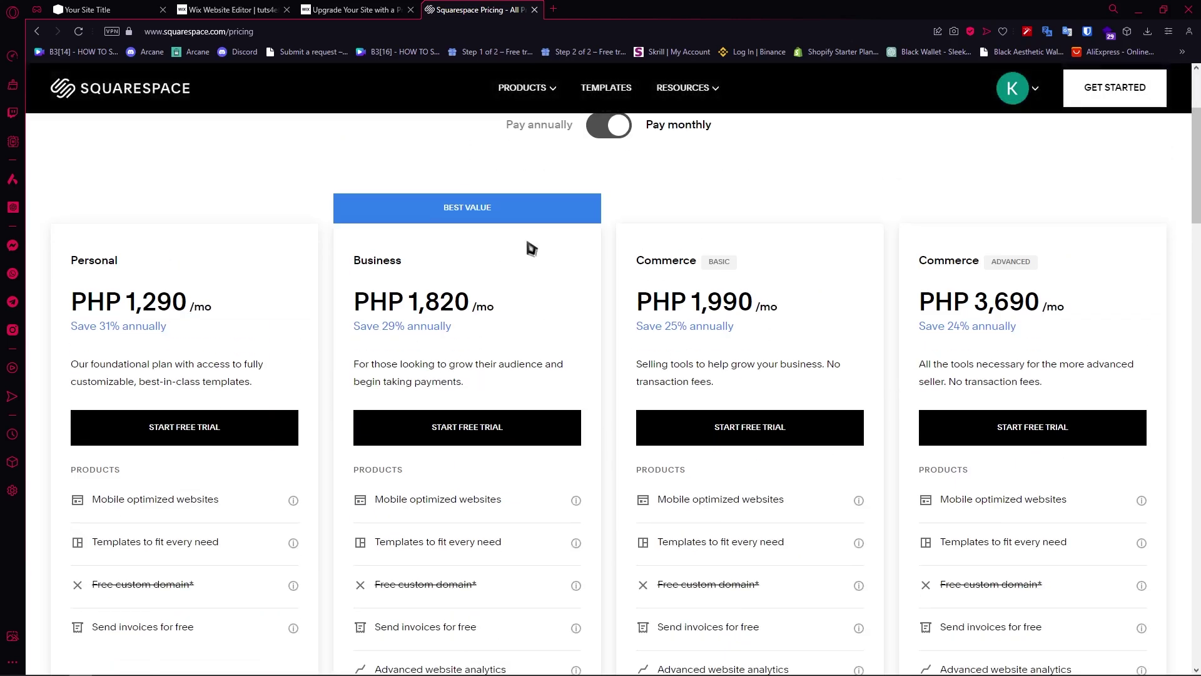
{"action": "left_click", "coordinate": [601, 141]}
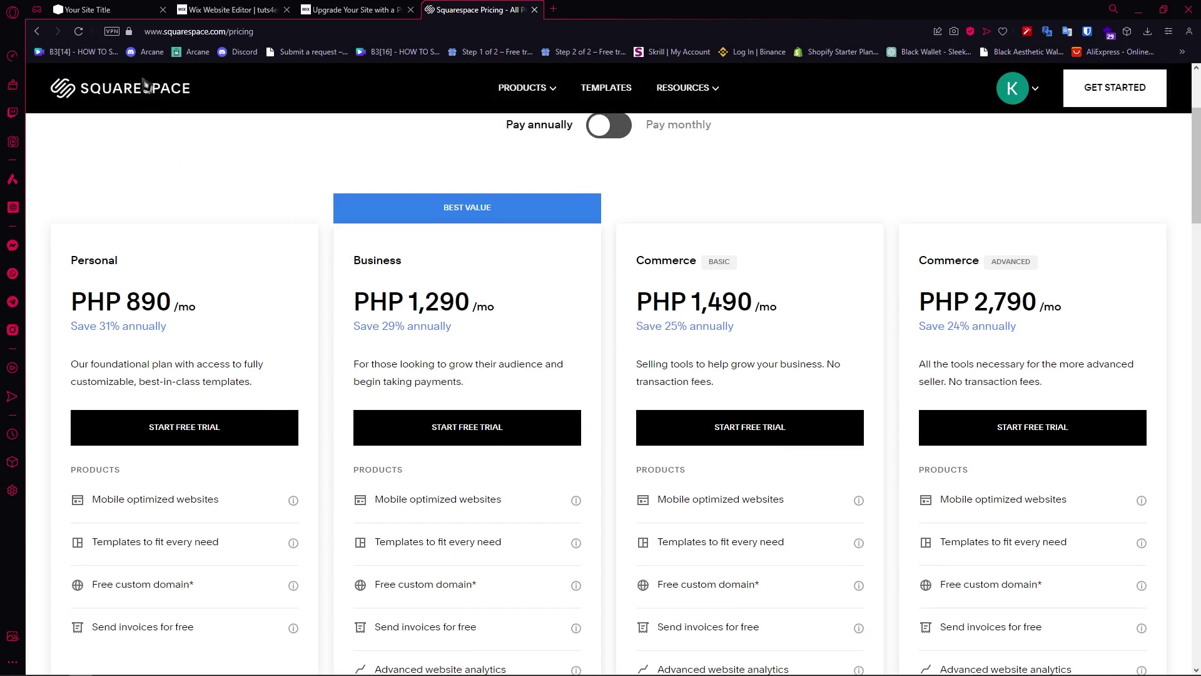
Step: Compare Wix's and Squarespace's plans, highlighting the Personal plan's 890 /mo price, then return to Wix's plans
{"action": "left_click", "coordinate": [353, 9]}
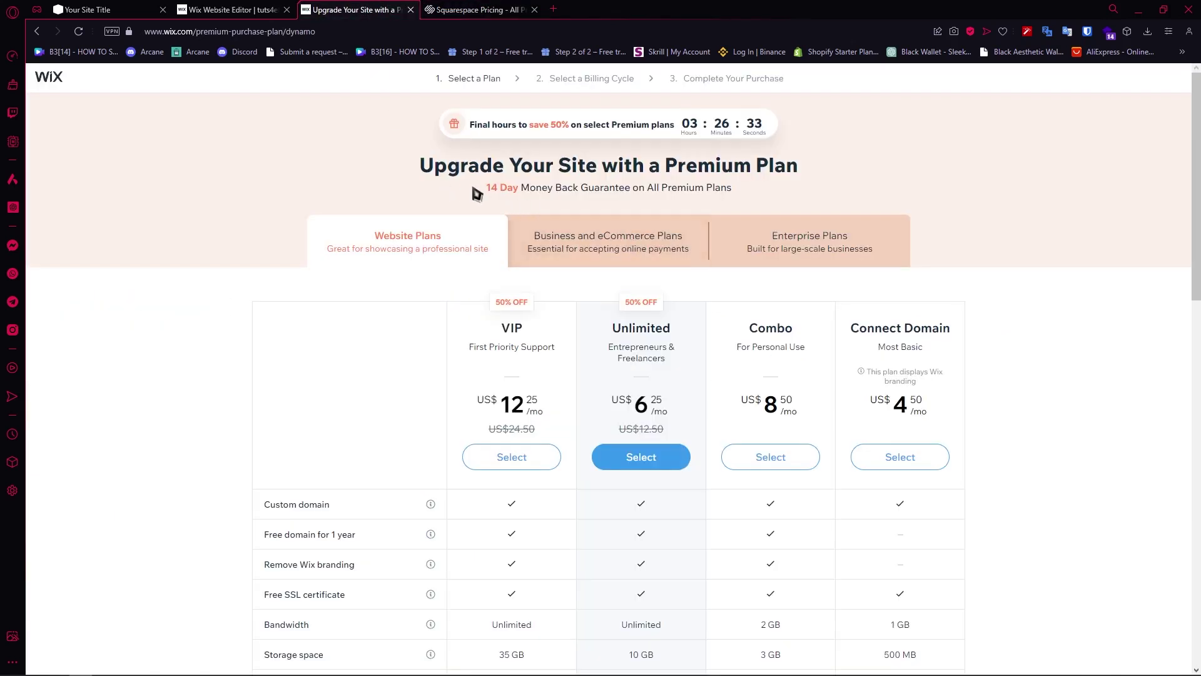
{"action": "left_click", "coordinate": [484, 9]}
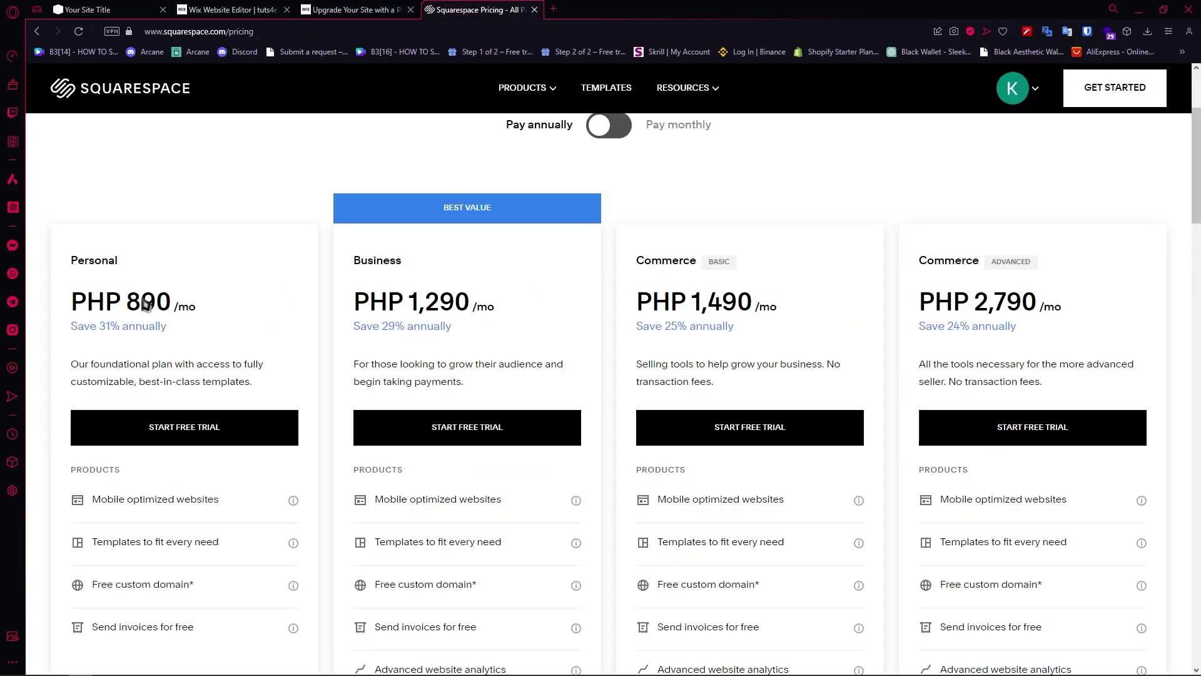
{"action": "left_click_drag", "start_coordinate": [111, 306], "coordinate": [219, 303]}
{"action": "left_click", "coordinate": [219, 303]}
{"action": "left_click_drag", "start_coordinate": [125, 304], "coordinate": [206, 309]}
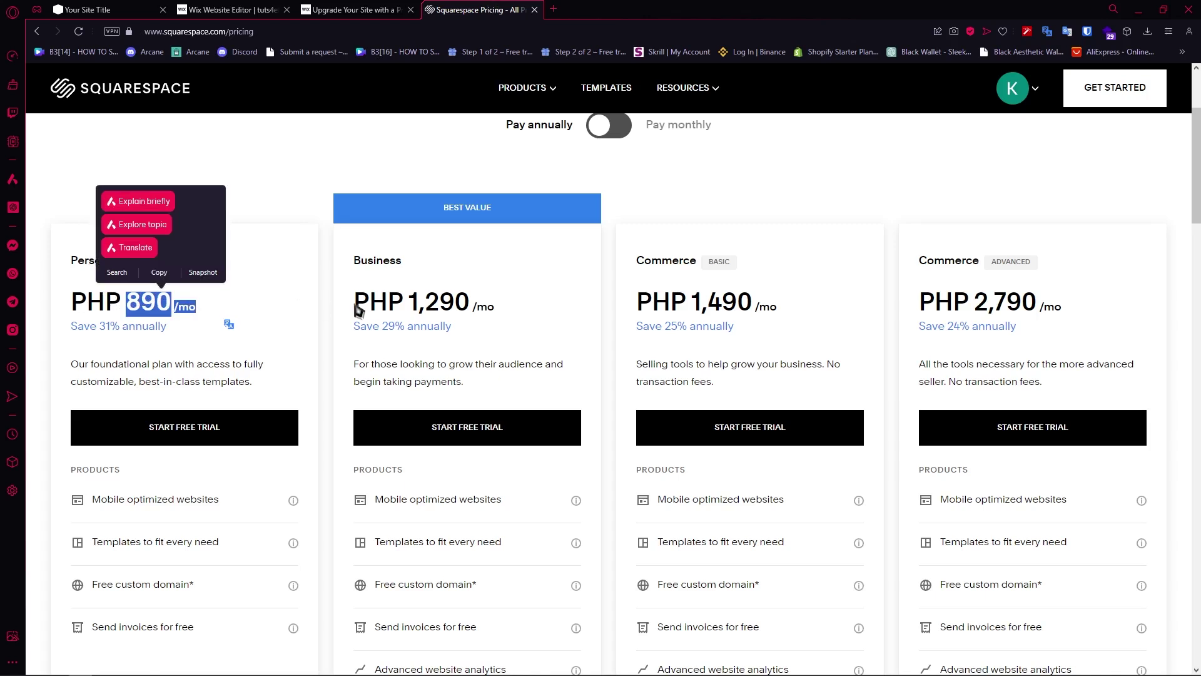
{"action": "left_click", "coordinate": [211, 318]}
{"action": "left_click", "coordinate": [355, 10]}
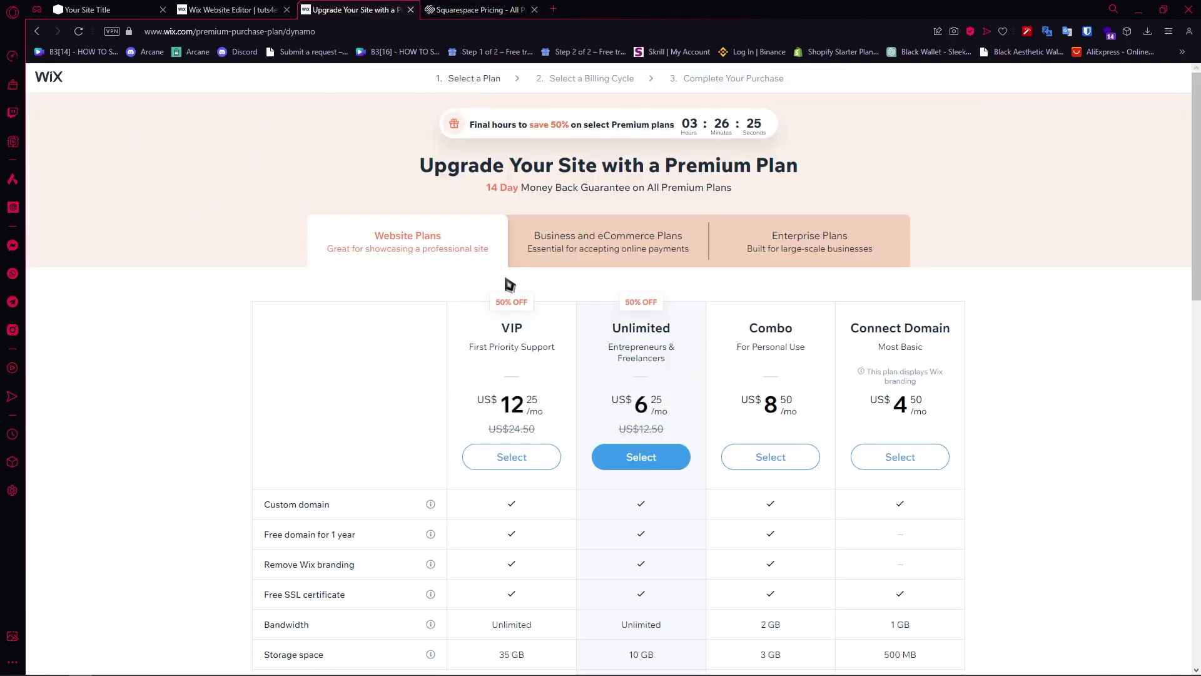
{"action": "left_click", "coordinate": [546, 257]}
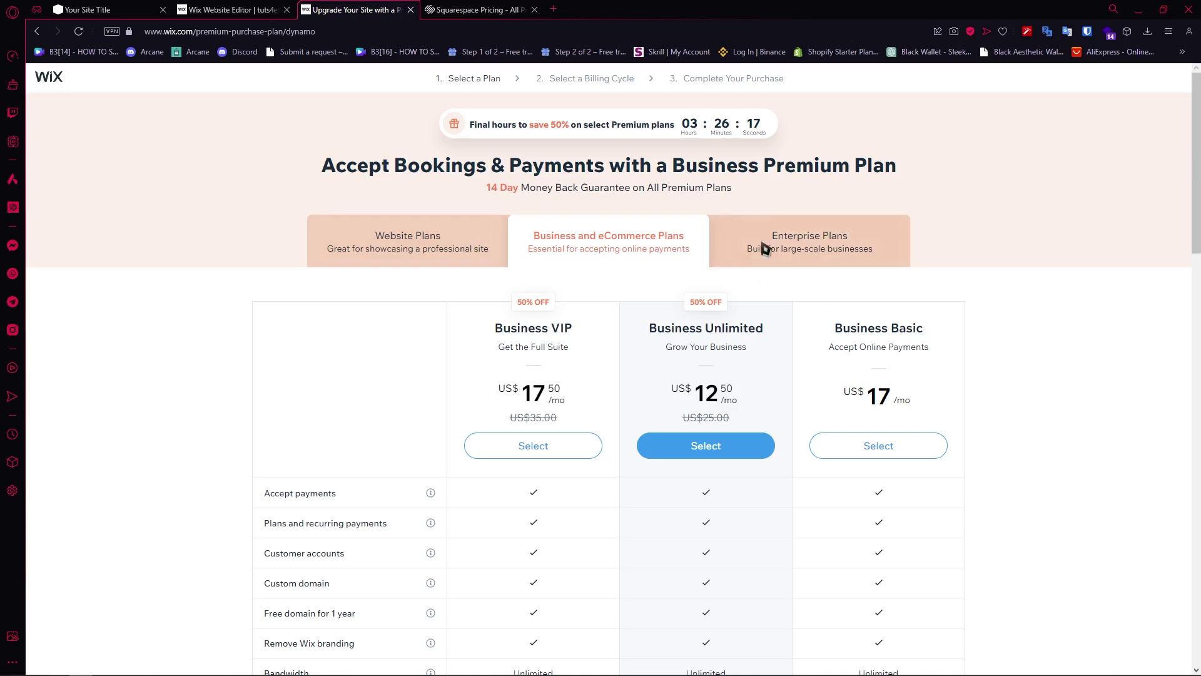
{"action": "left_click", "coordinate": [403, 236]}
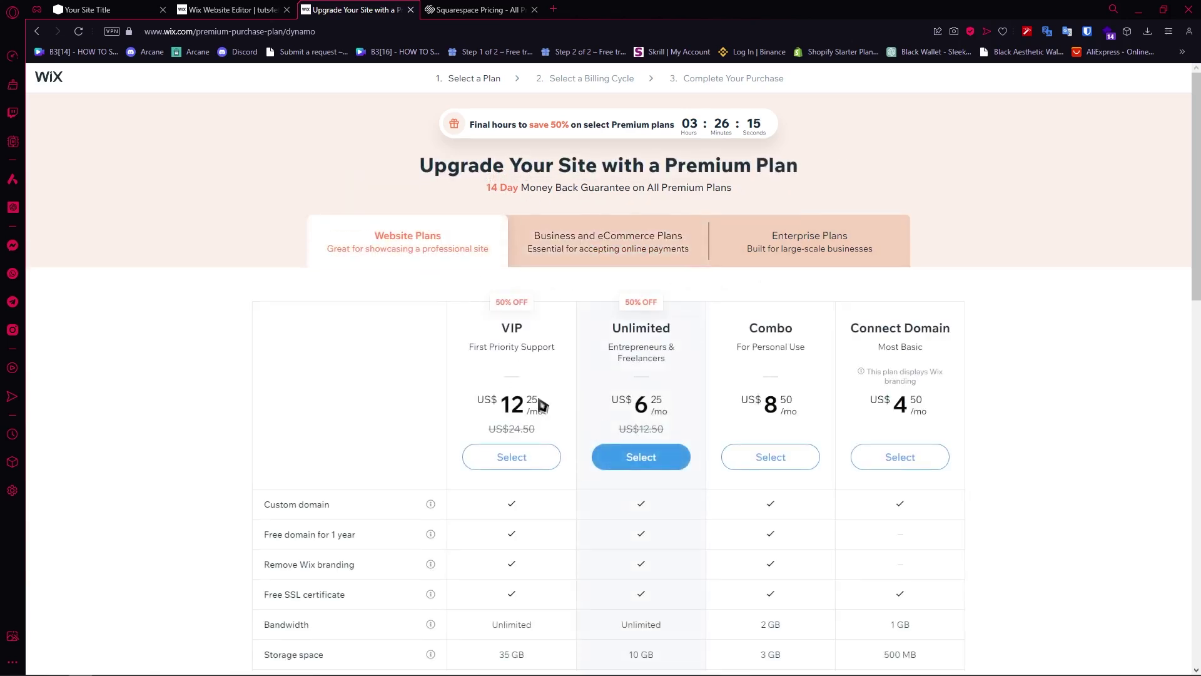